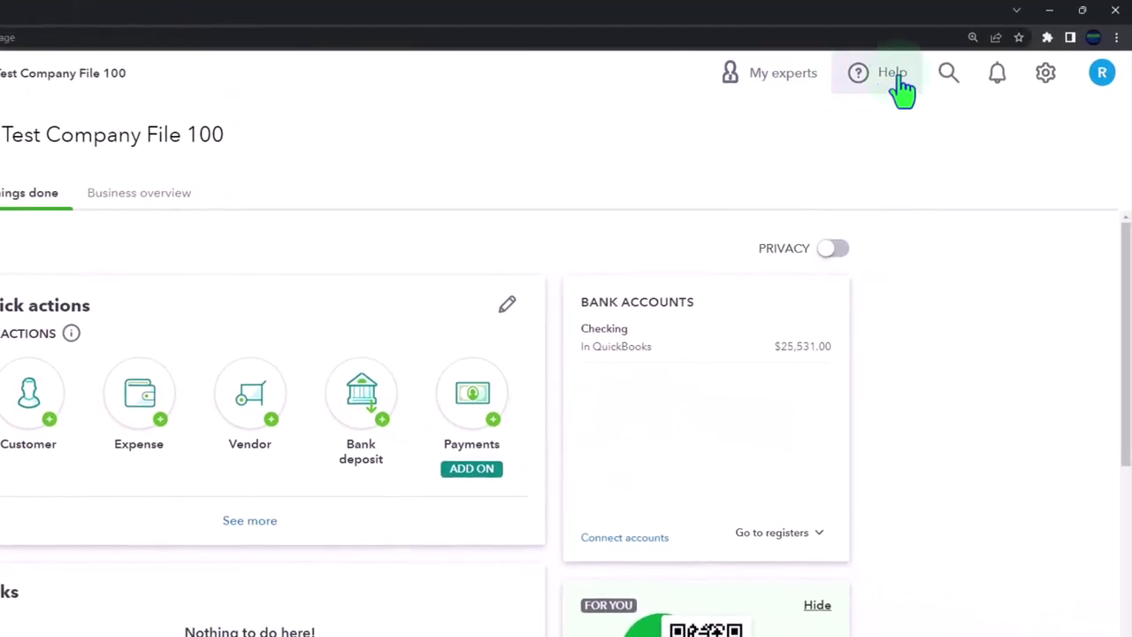
Duplicate the QuickBooks company tab twice, making three copies.
click(1046, 78)
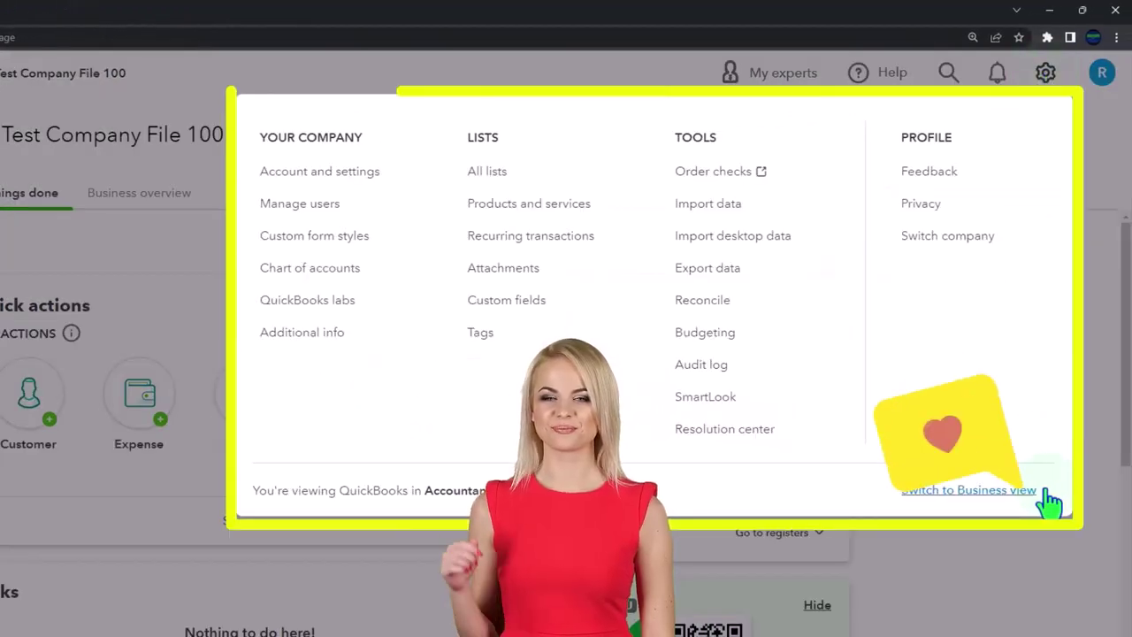
click(1035, 584)
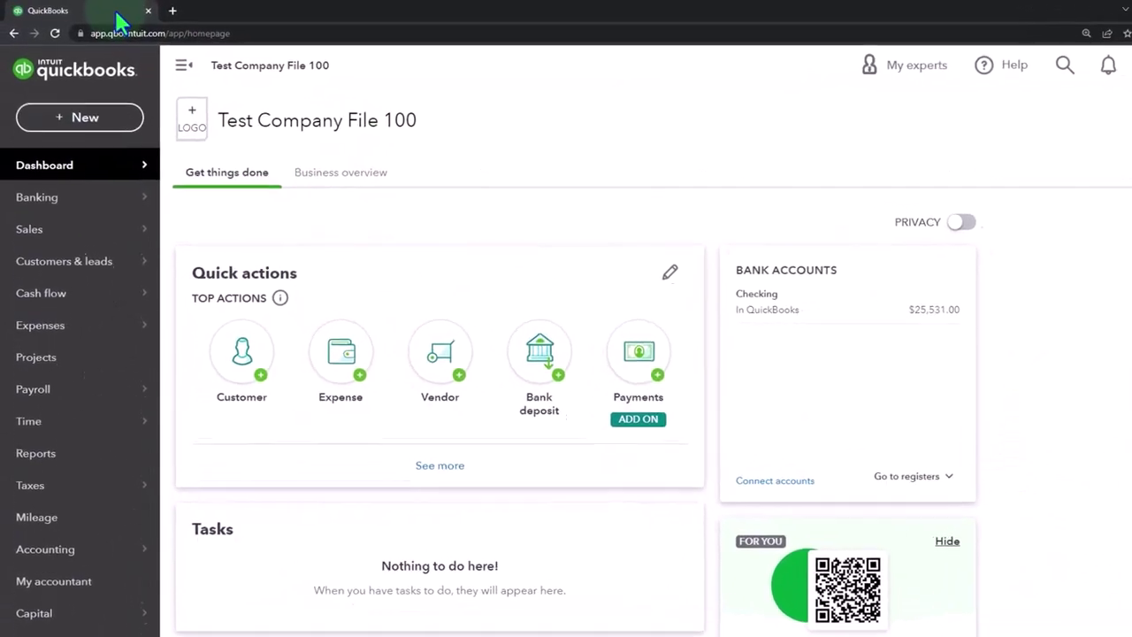
right_click(152, 14)
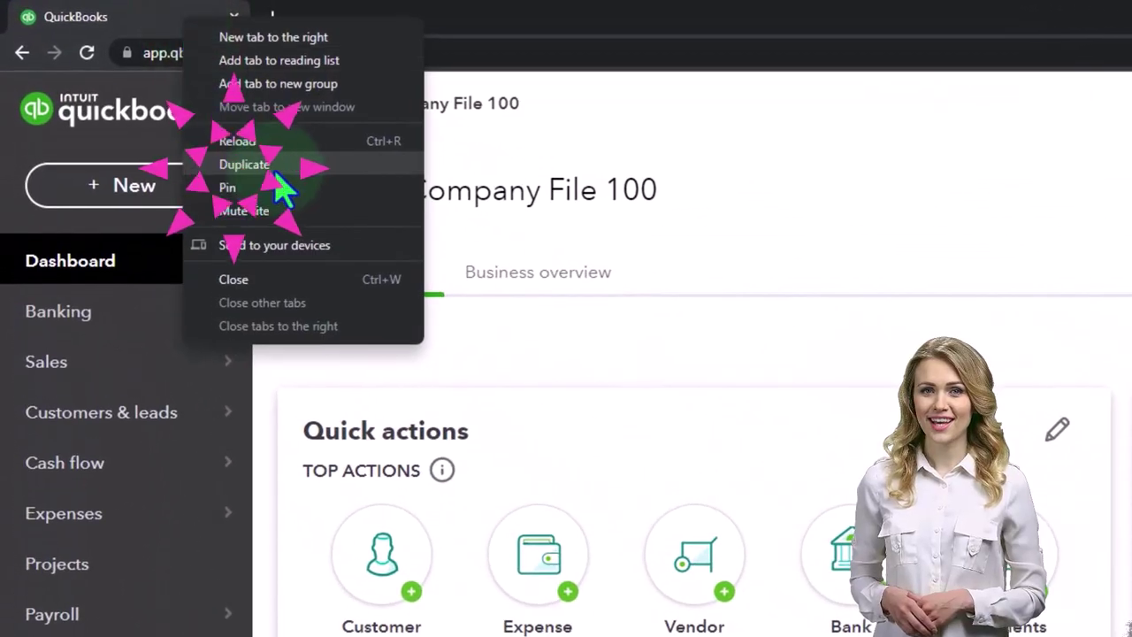
key(Escape)
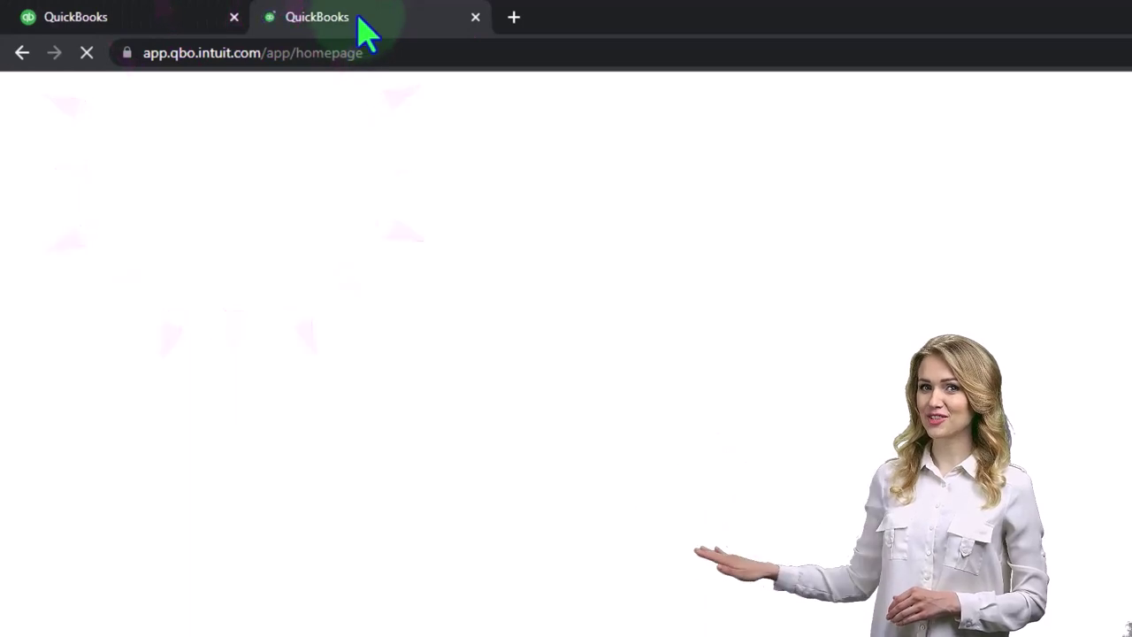
right_click(359, 19)
click(396, 161)
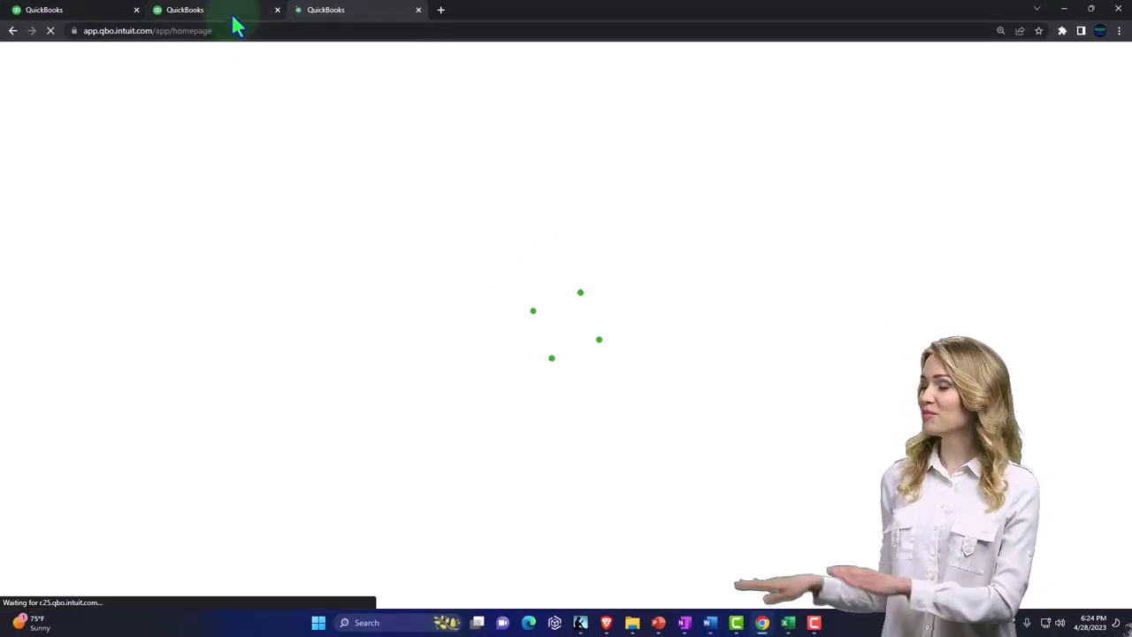
Open the Balance Sheet report in the second tab and the reports list in the third.
click(231, 20)
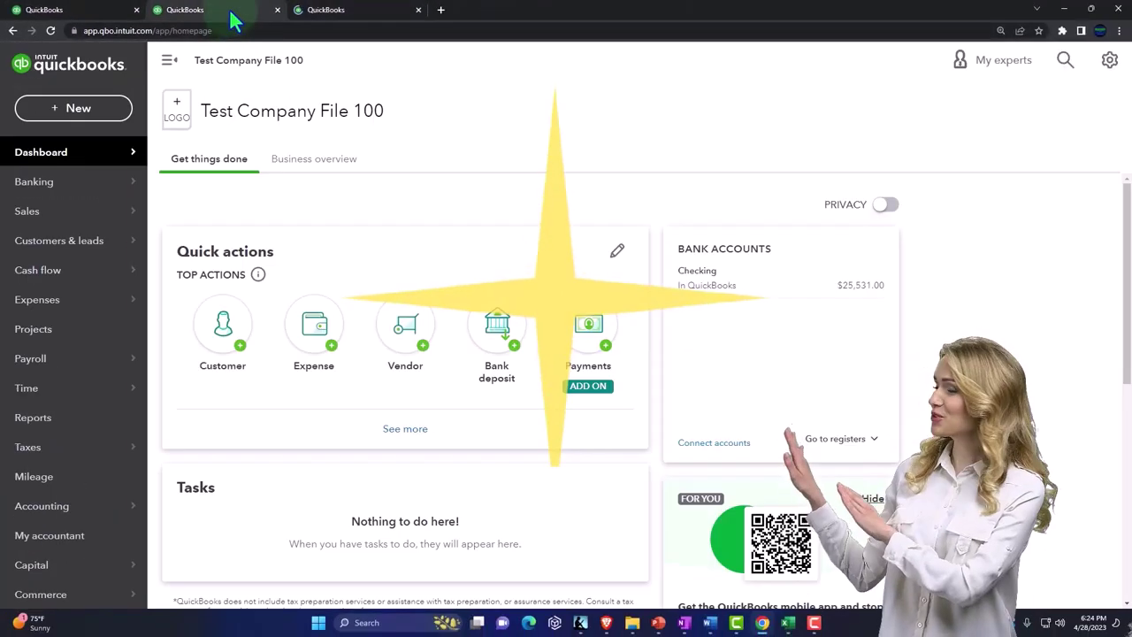
click(62, 423)
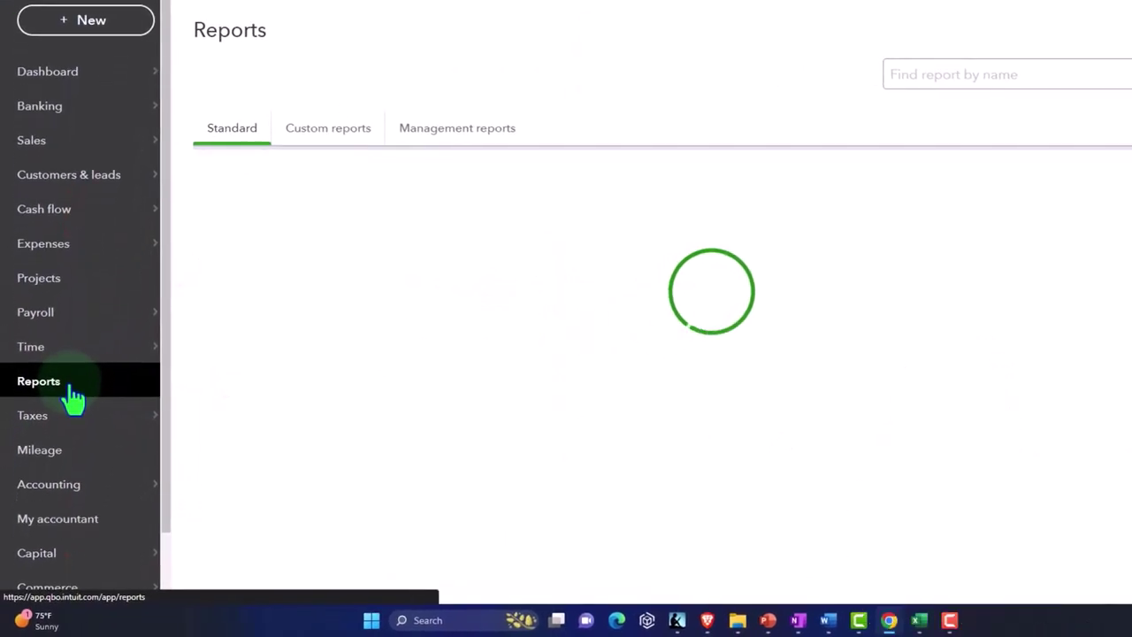
click(283, 291)
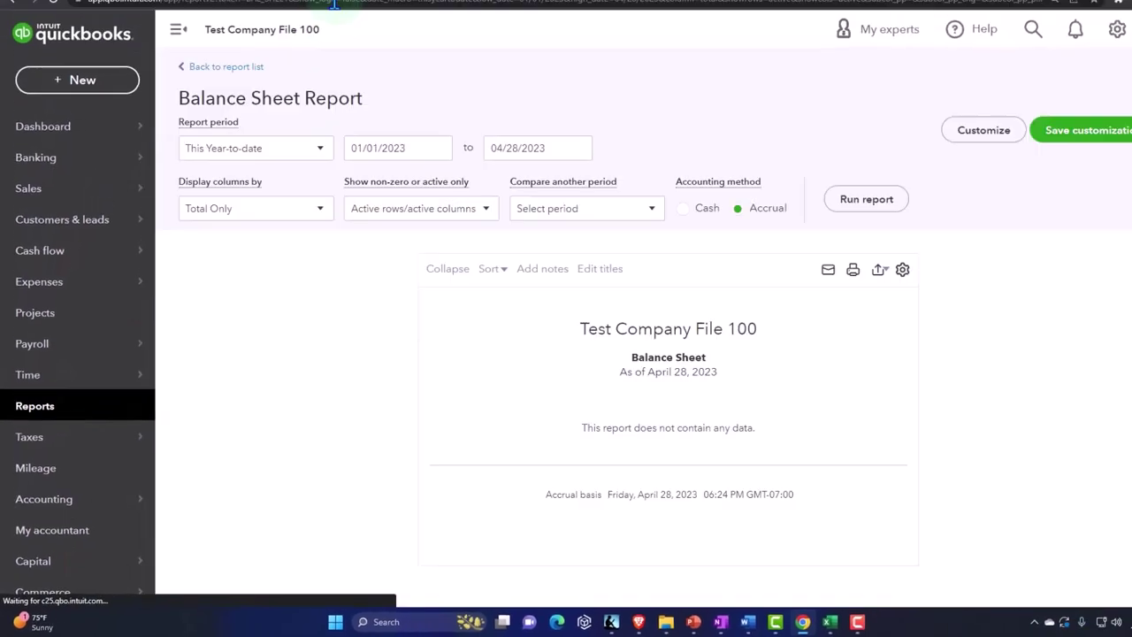
click(327, 13)
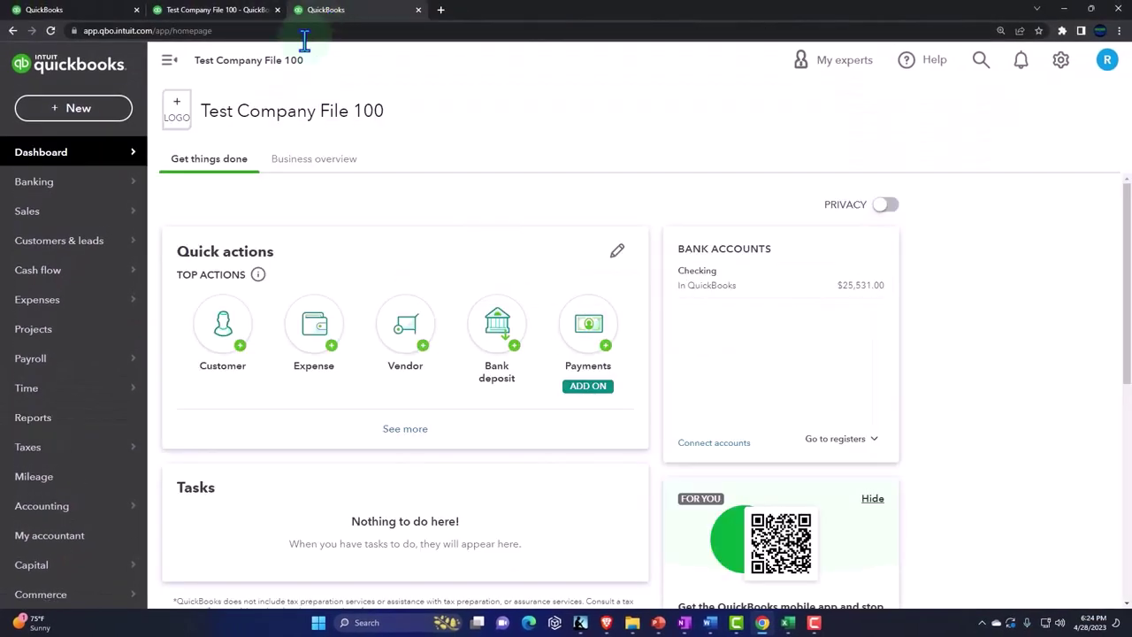
click(63, 423)
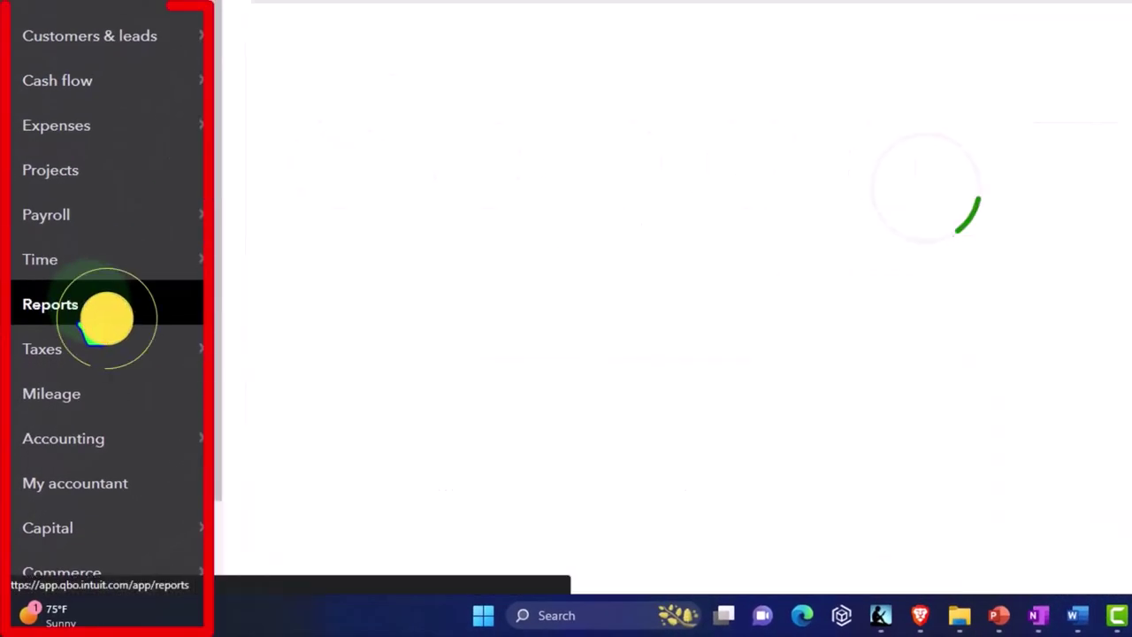
Run Profit and Loss for 01/01/2025 to 06/30/2025 with columns displayed by month.
click(358, 261)
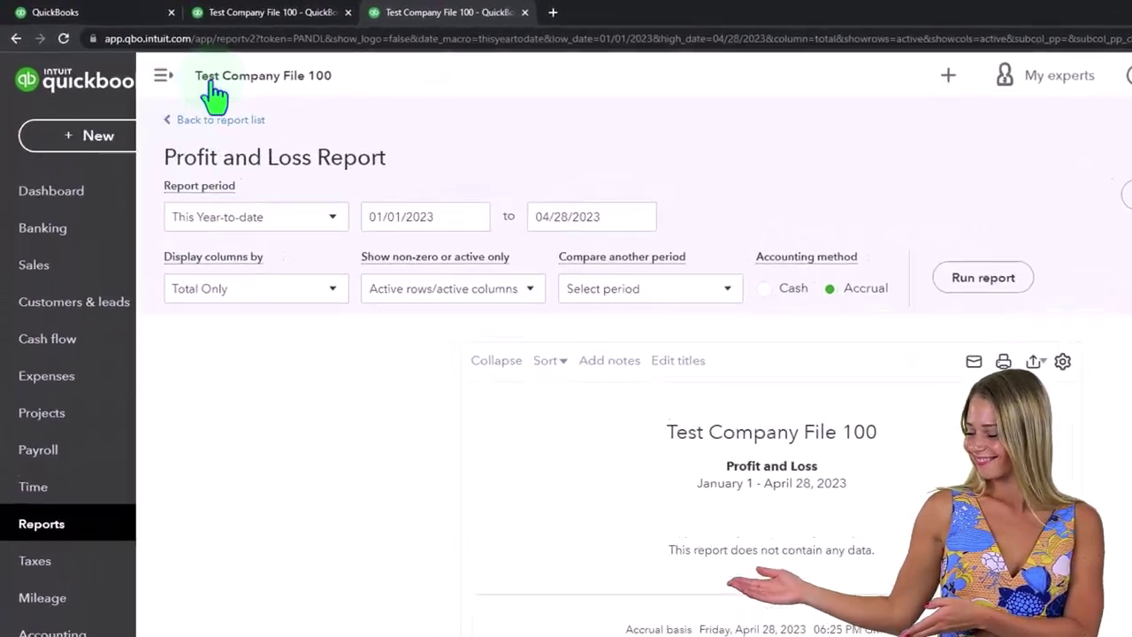
drag(422, 217, 374, 217)
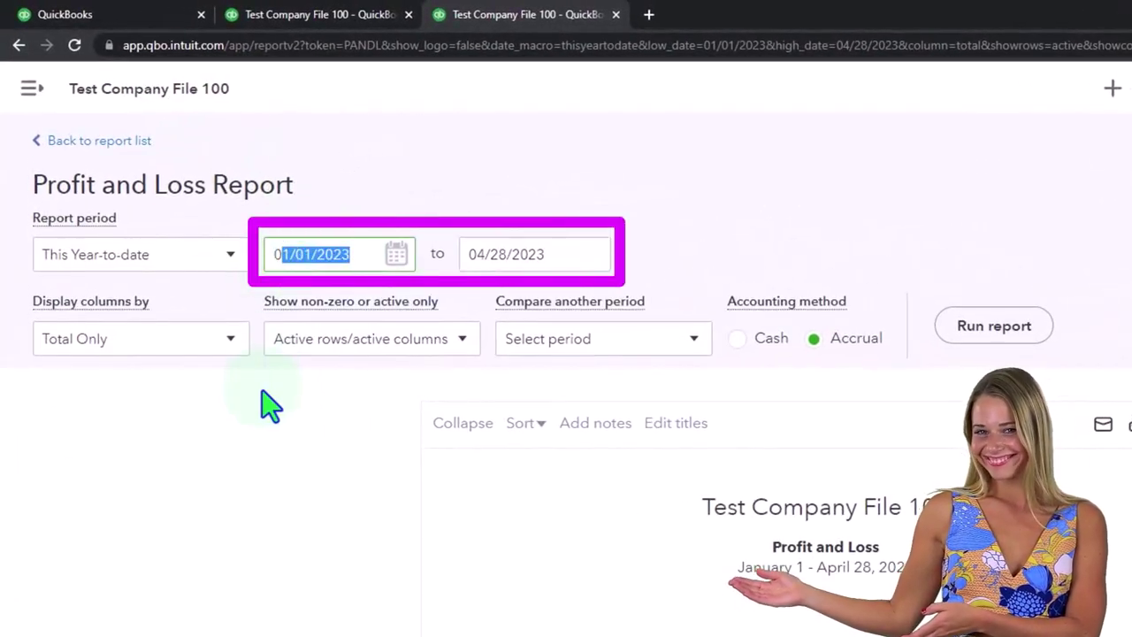
text(01/01/2)
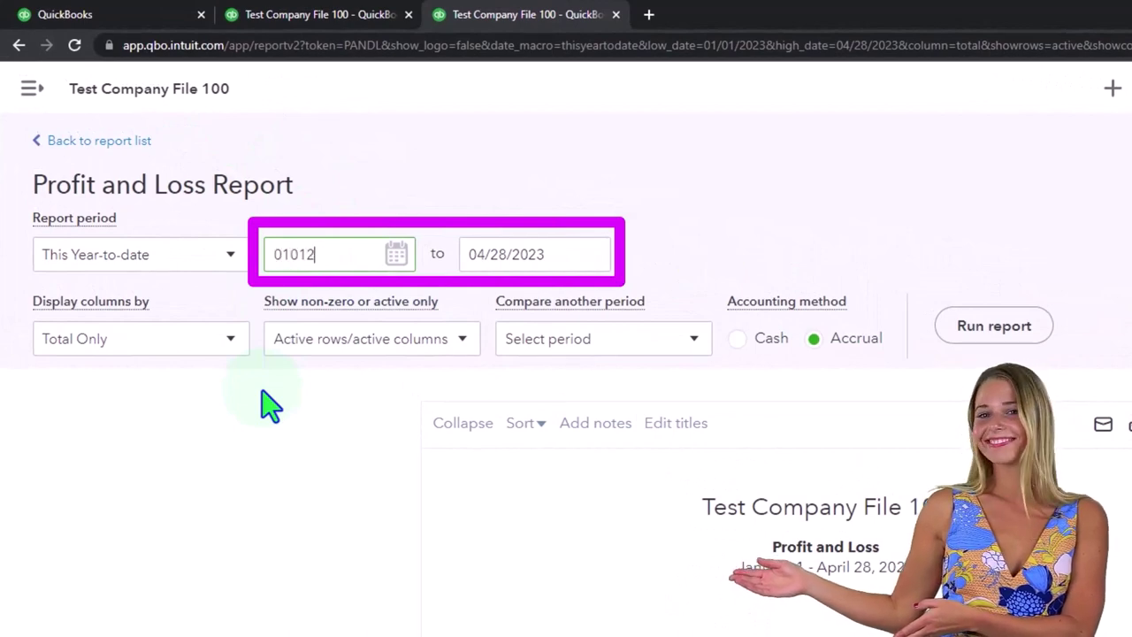
text(025)
key(Tab)
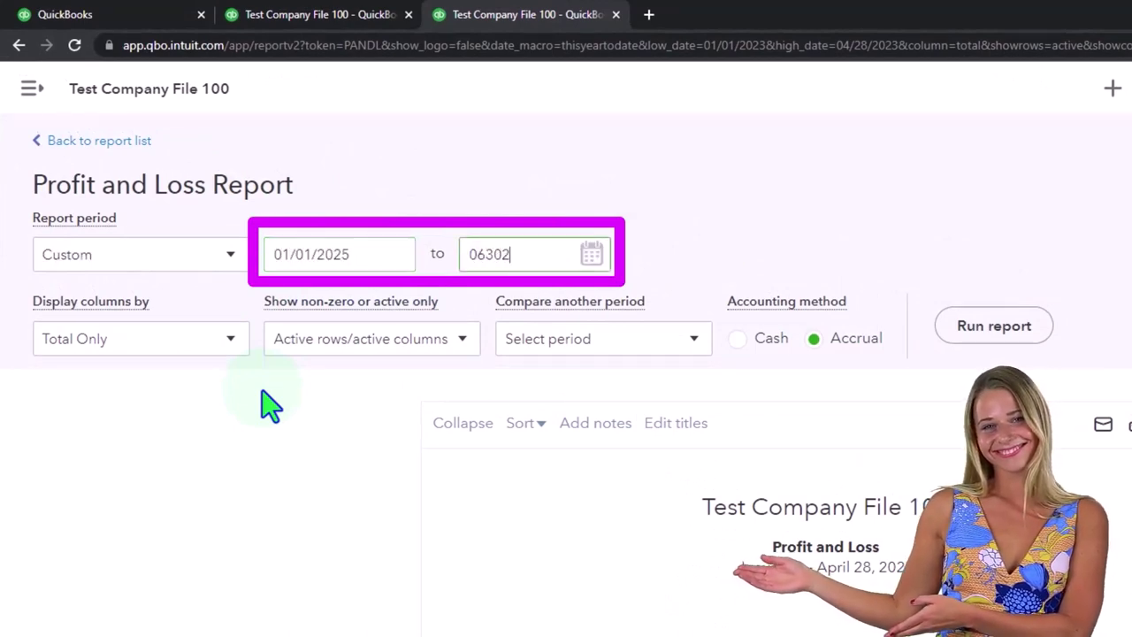
text(063025)
click(237, 343)
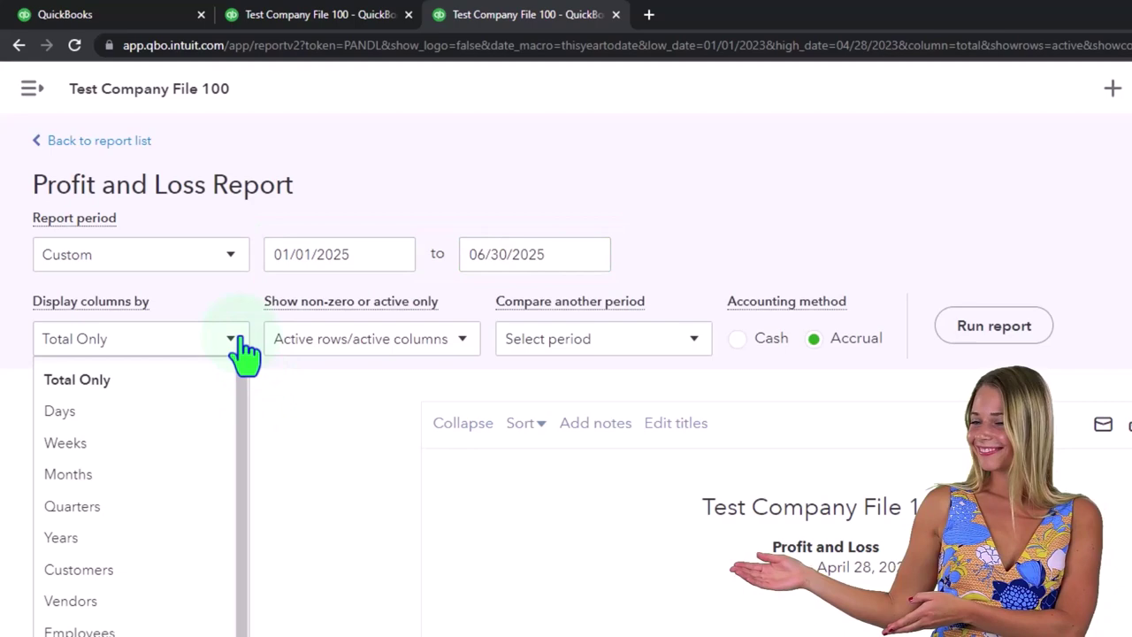
click(140, 478)
click(994, 325)
scroll(995, 326, down, 3)
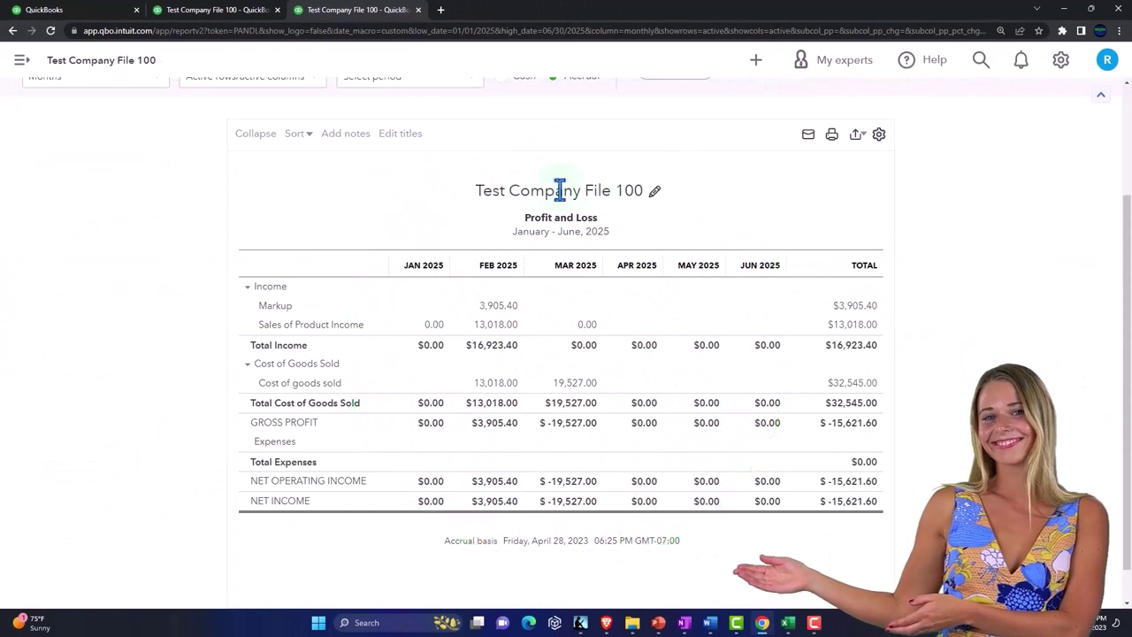
Run the Balance Sheet for 01/01/2025 to 06/30/2025 with columns displayed by class.
click(235, 18)
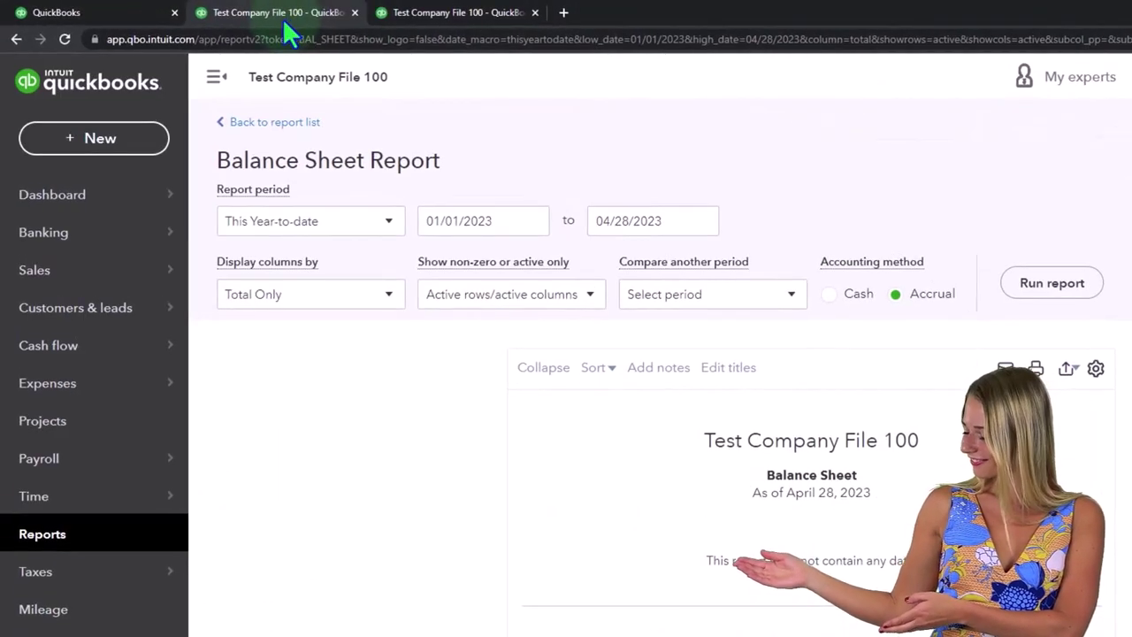
click(221, 76)
click(308, 220)
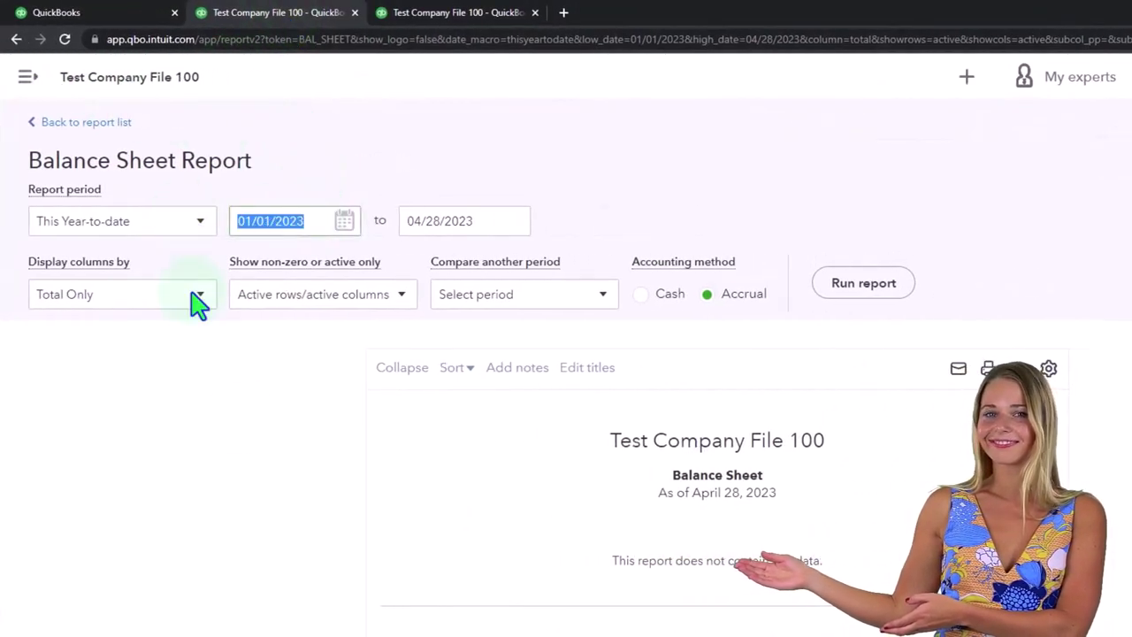
text(01)
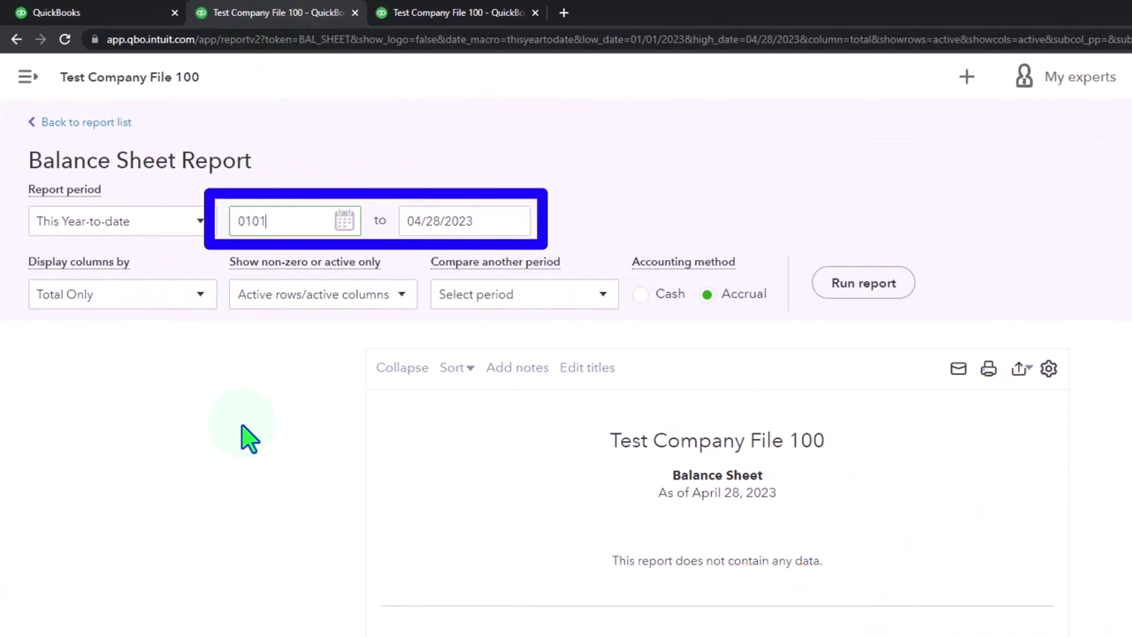
text(/01/2025)
key(Tab)
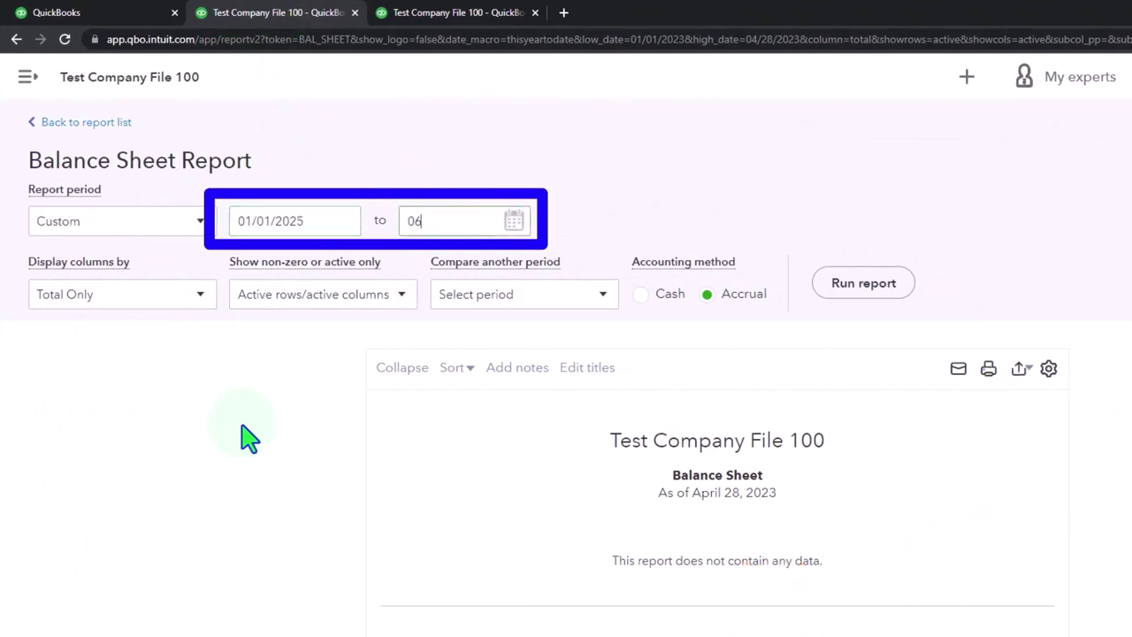
key(Tab)
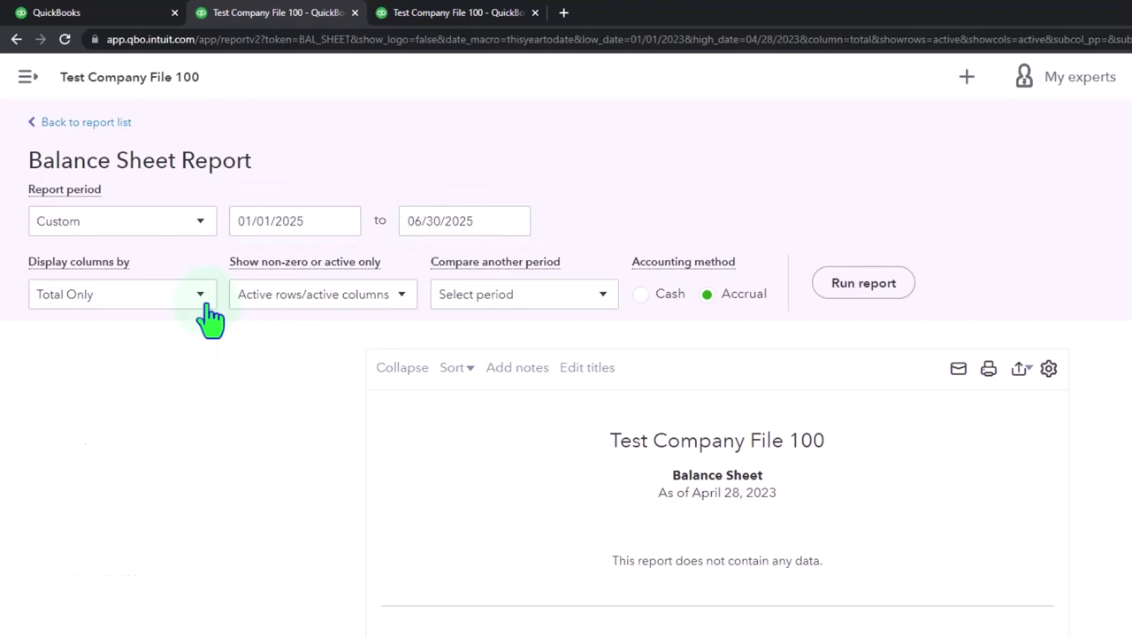
click(203, 296)
click(93, 561)
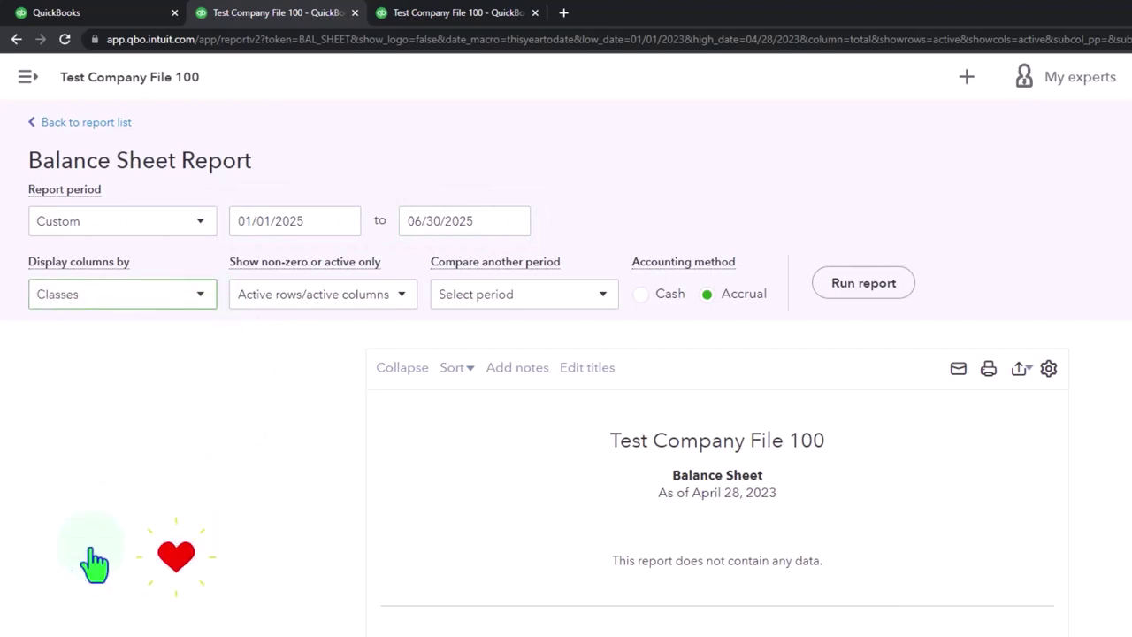
click(863, 283)
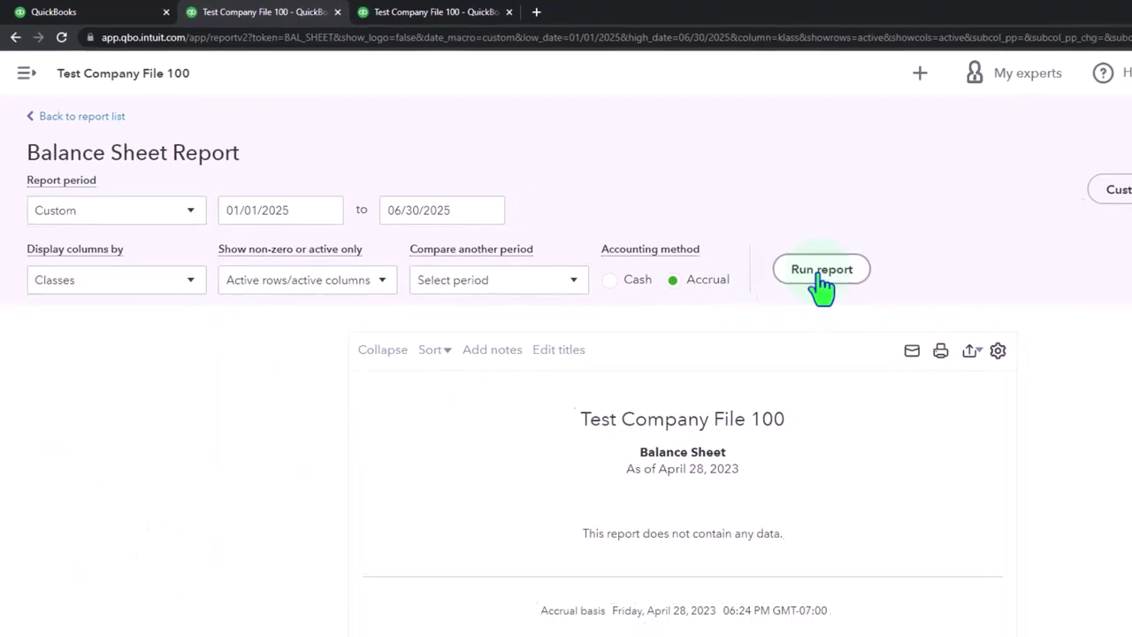
scroll(864, 301, down, 2)
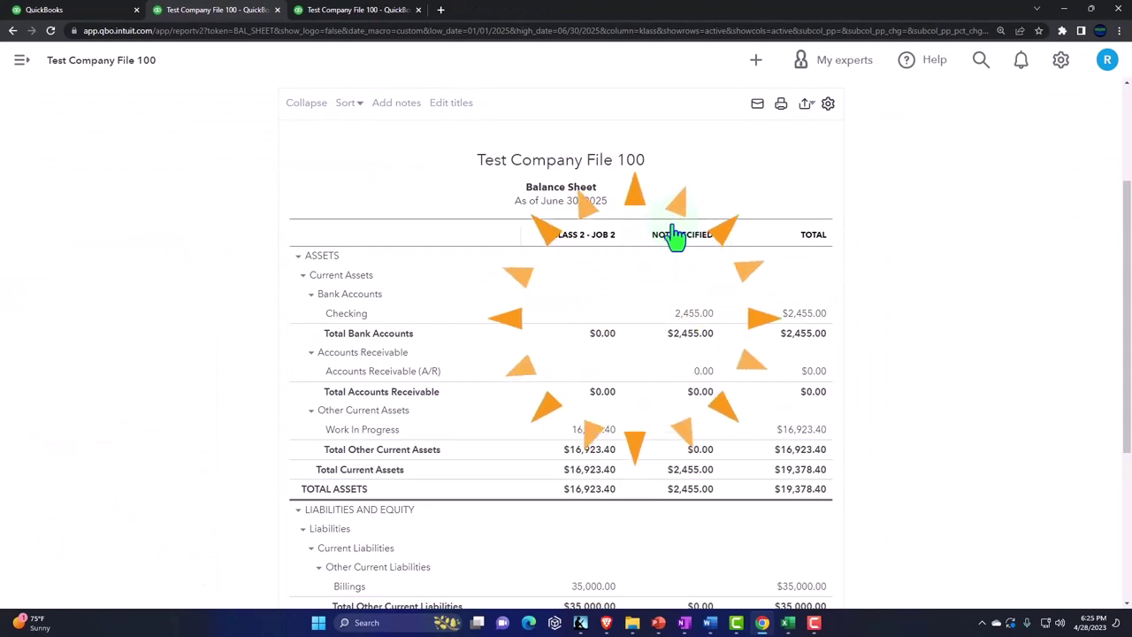
Open Project 2 from the Projects list in the first QuickBooks tab.
click(107, 12)
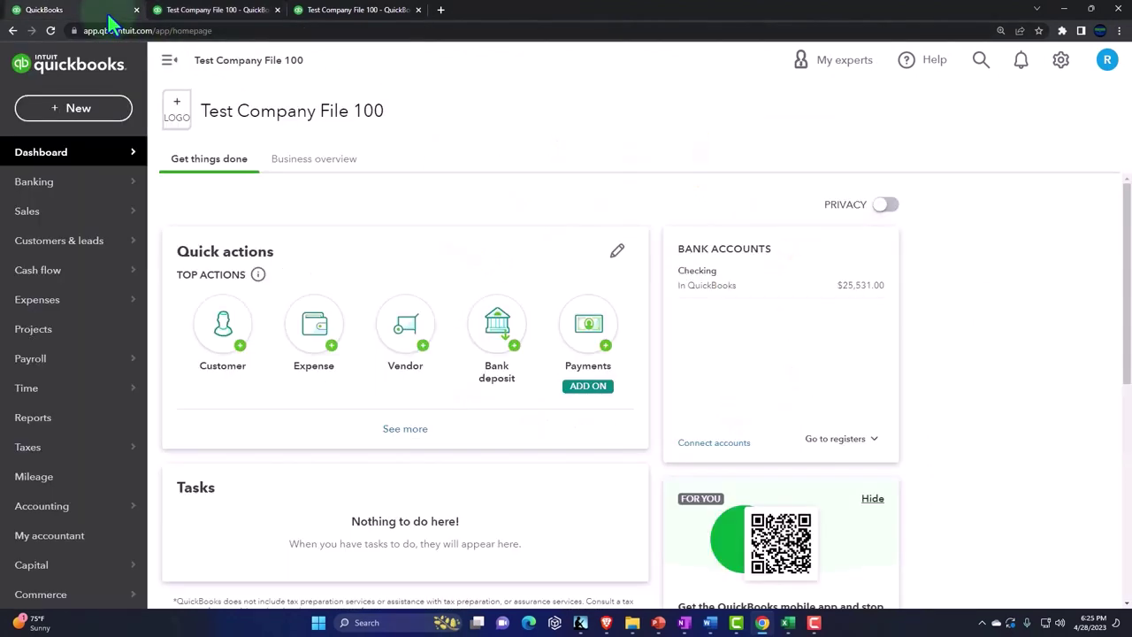
click(44, 333)
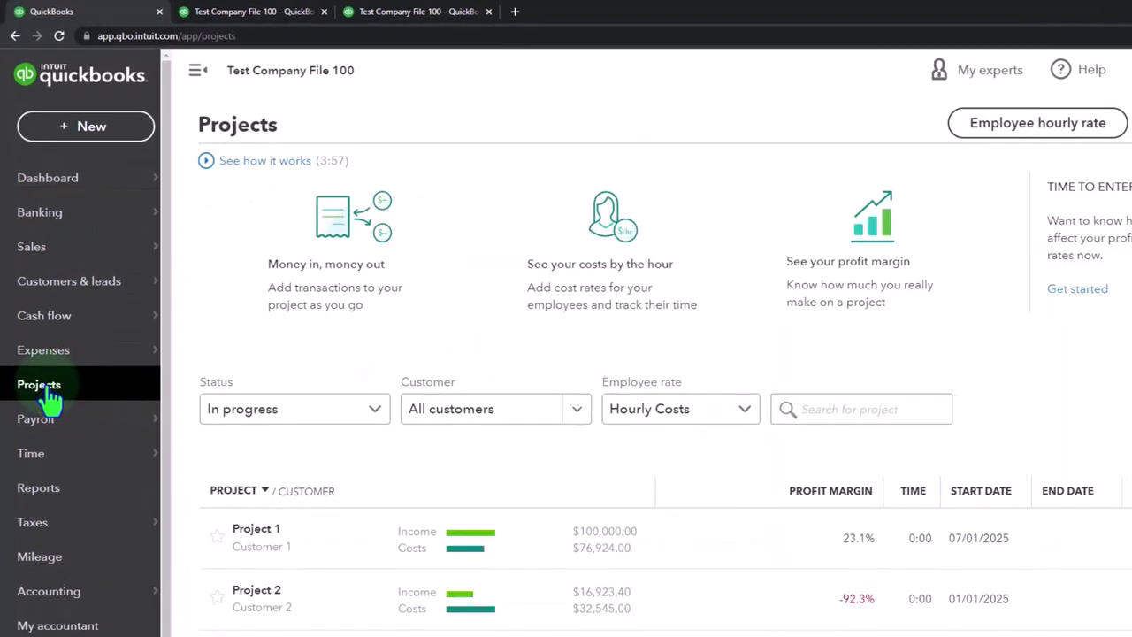
click(263, 602)
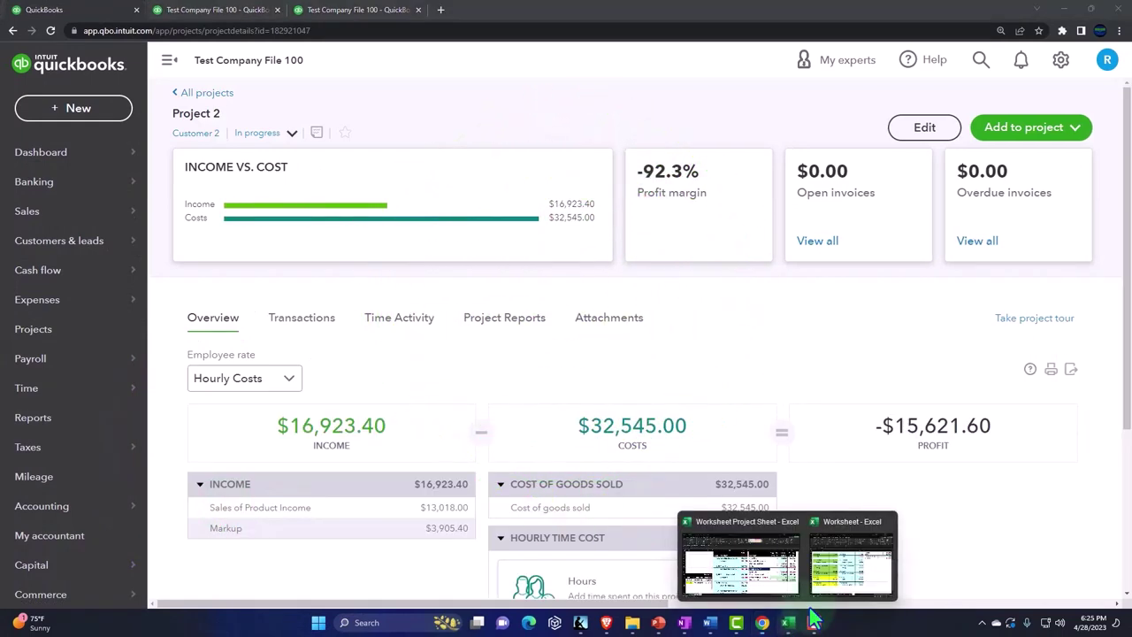
mouse_move(790, 623)
click(746, 571)
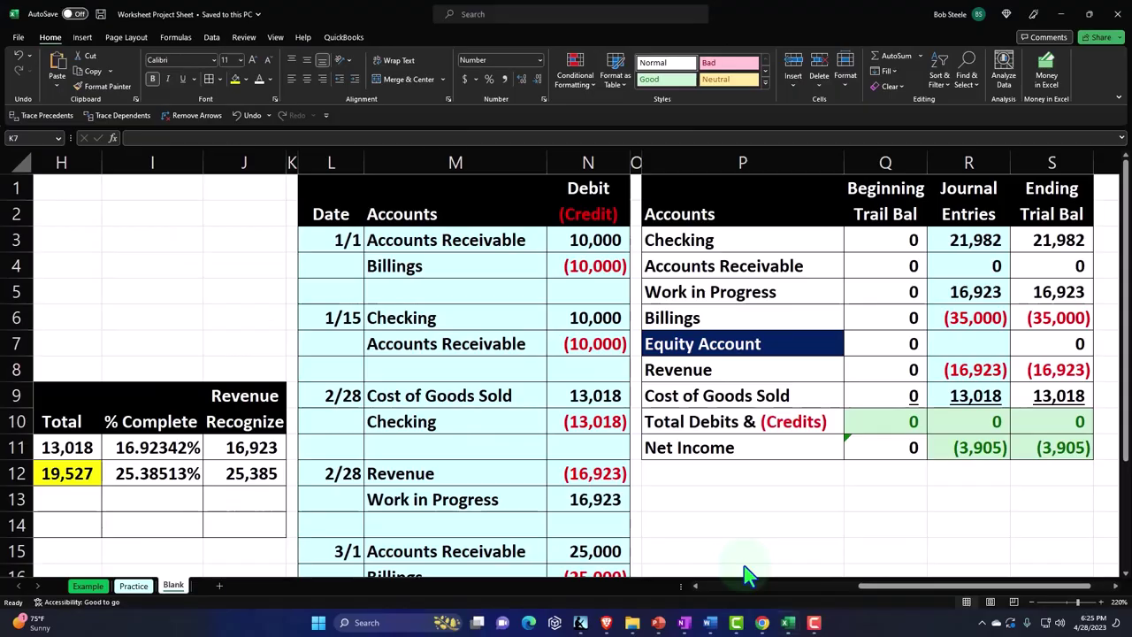
click(440, 363)
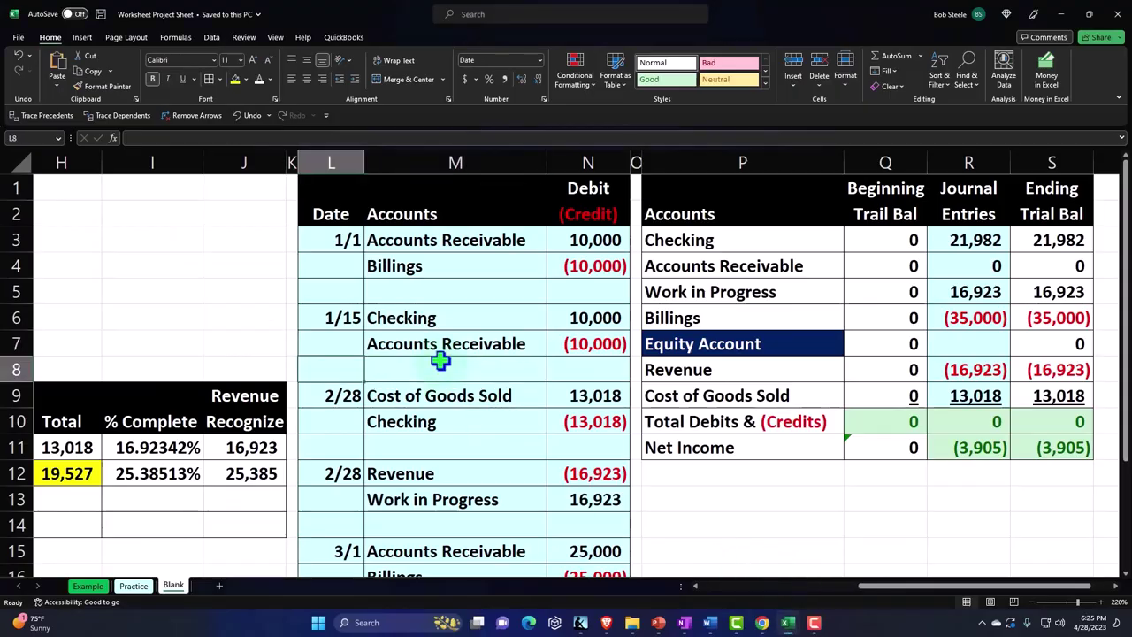
key(Home)
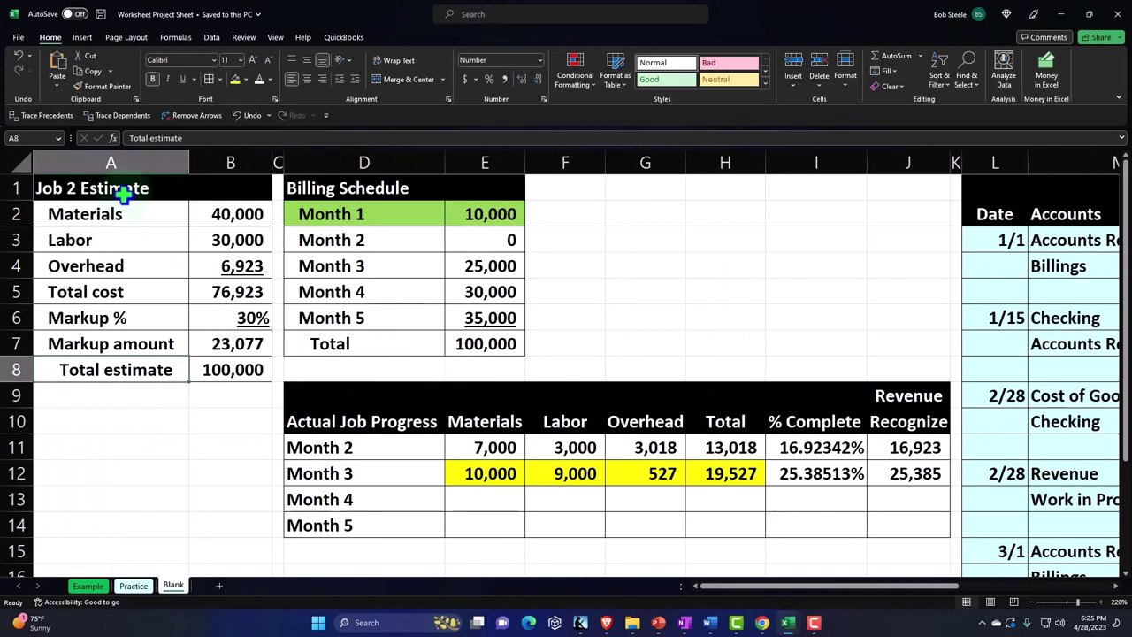
drag(124, 197, 206, 370)
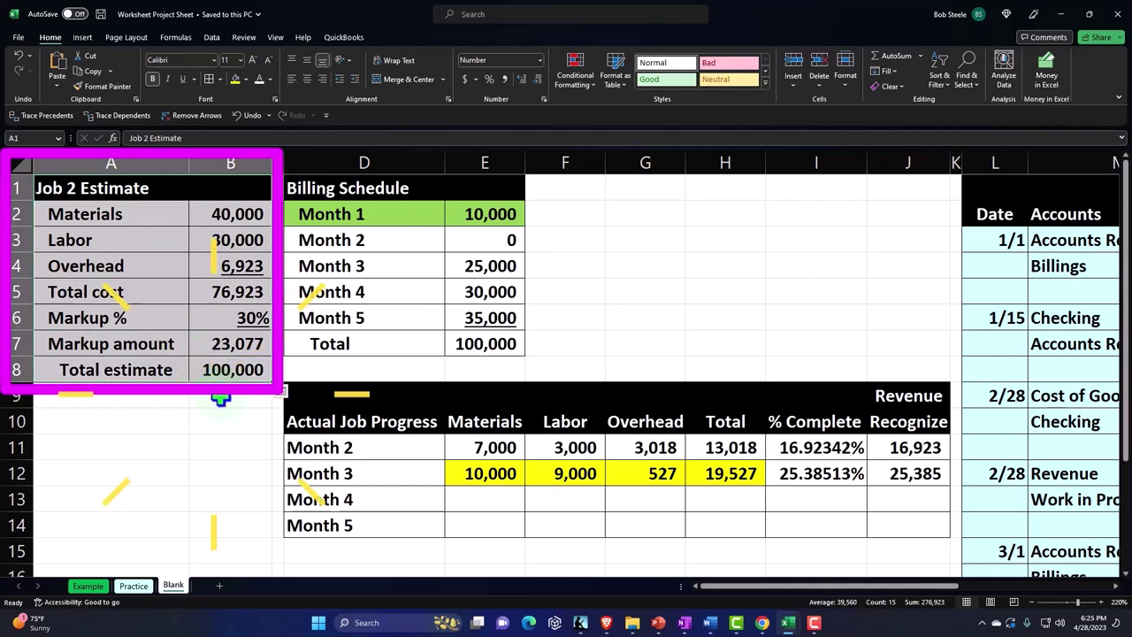
drag(362, 215, 465, 214)
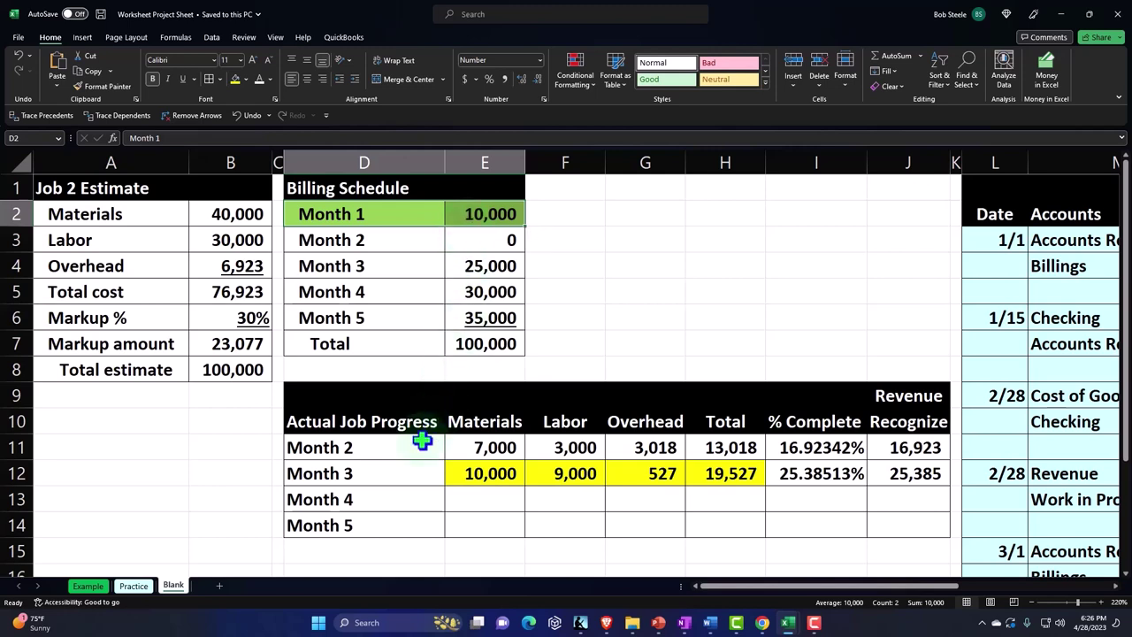
drag(406, 449, 710, 445)
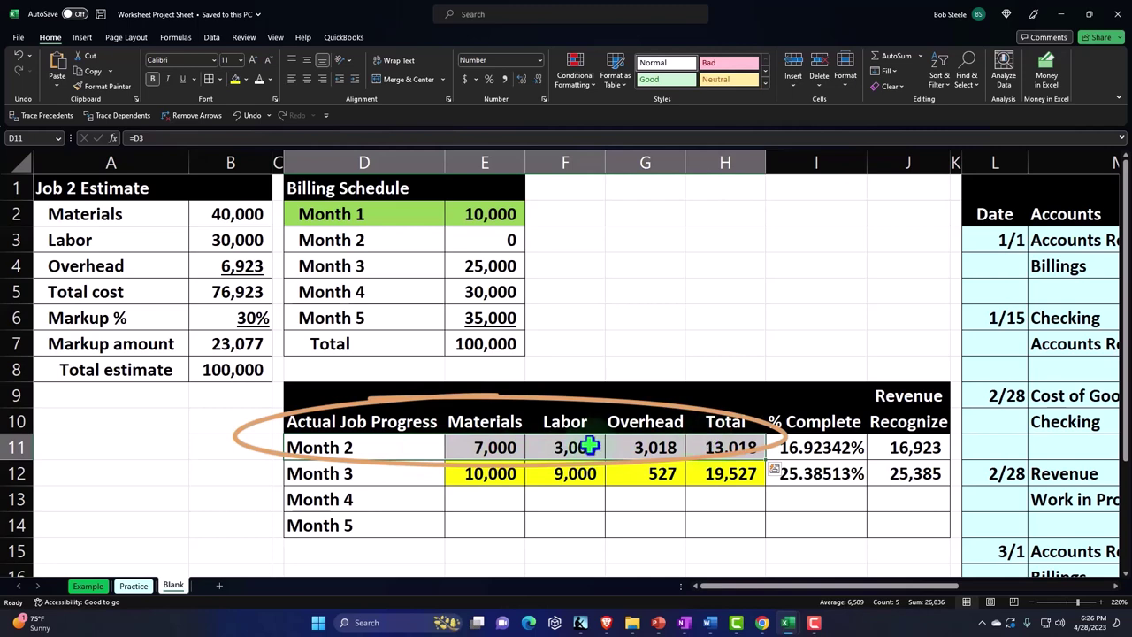
click(370, 446)
key(Right)
key(Right)
key(Right)
key(Right)
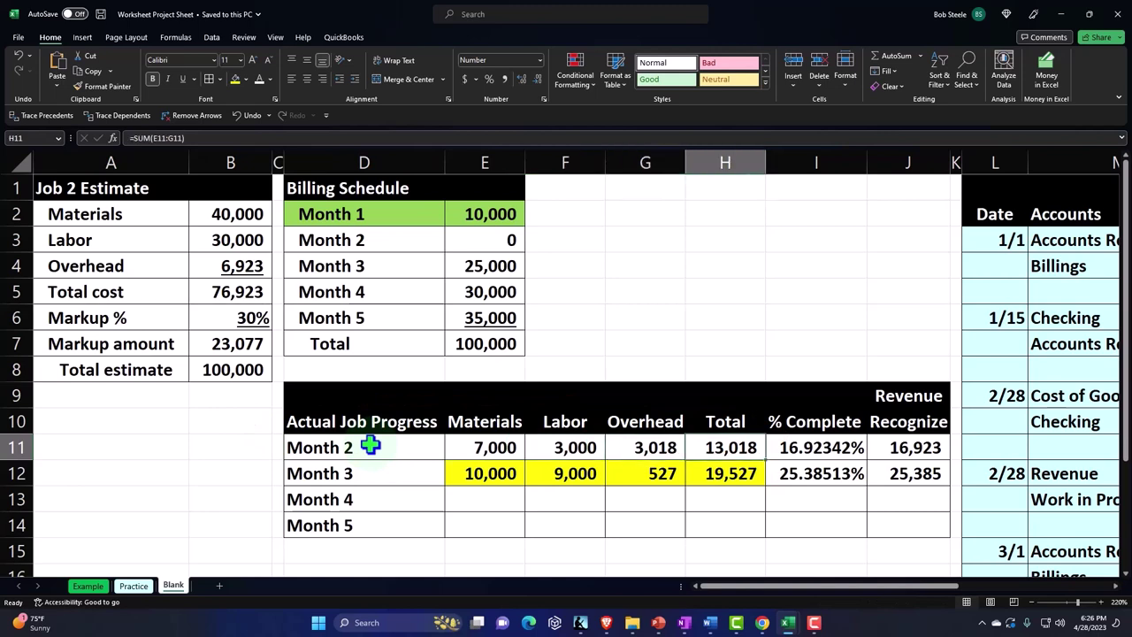
key(Down)
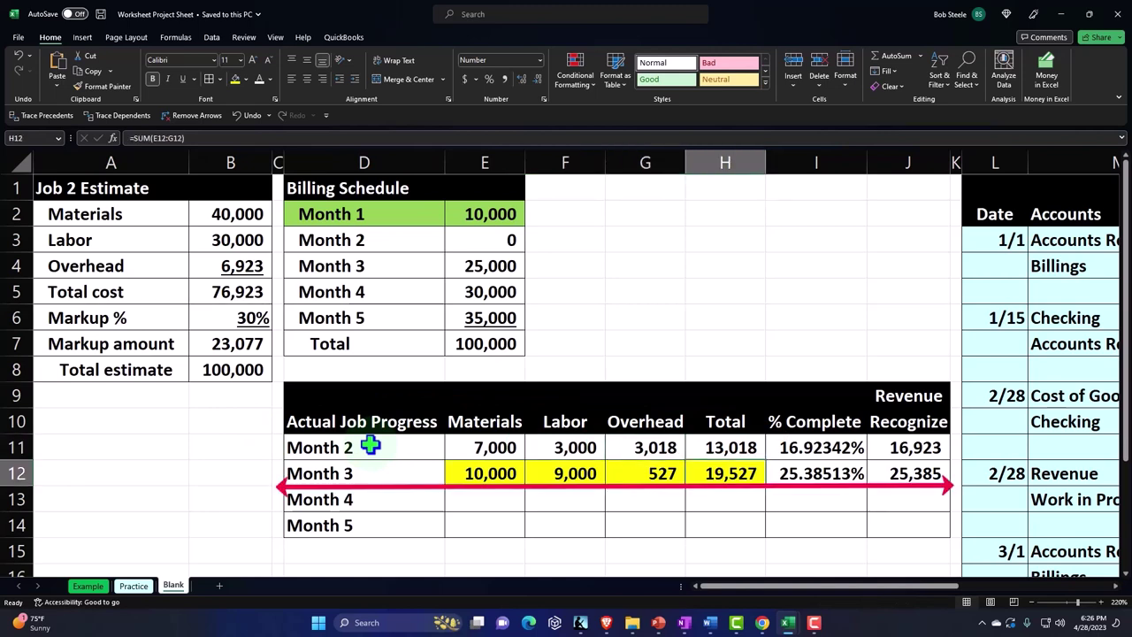
key(Right)
key(Up)
key(Right)
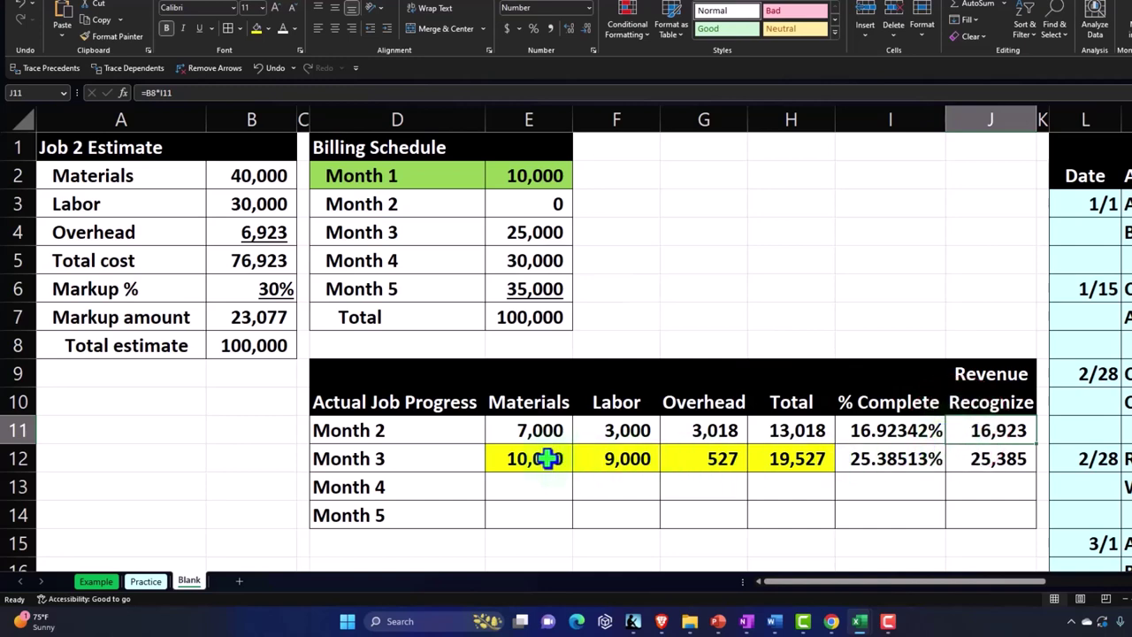
drag(548, 458, 774, 458)
drag(460, 500, 891, 506)
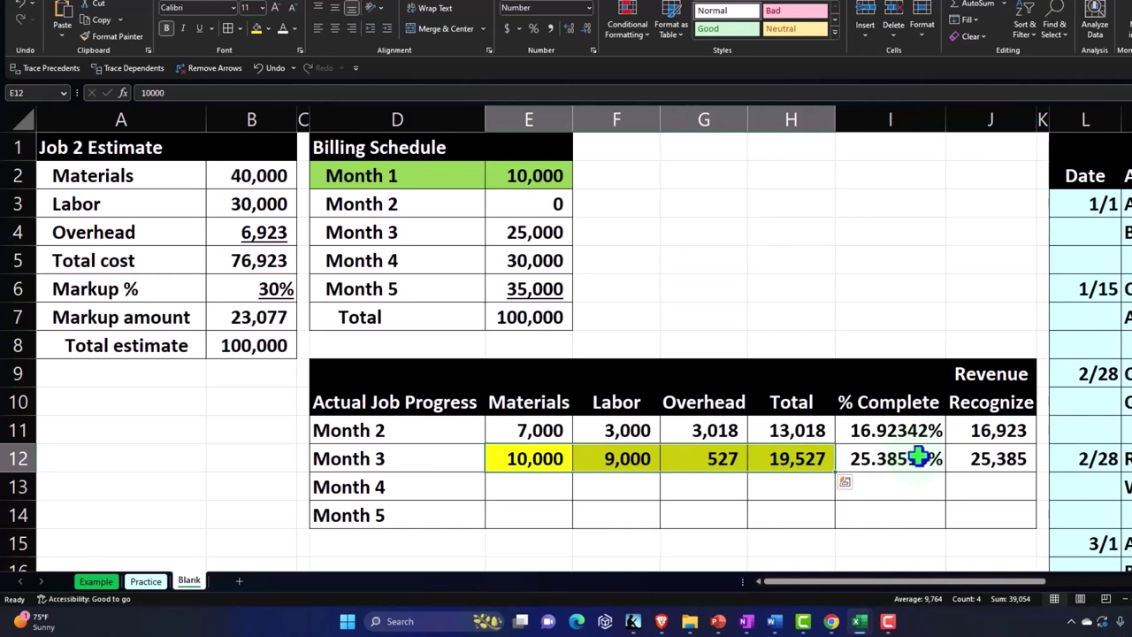
click(977, 457)
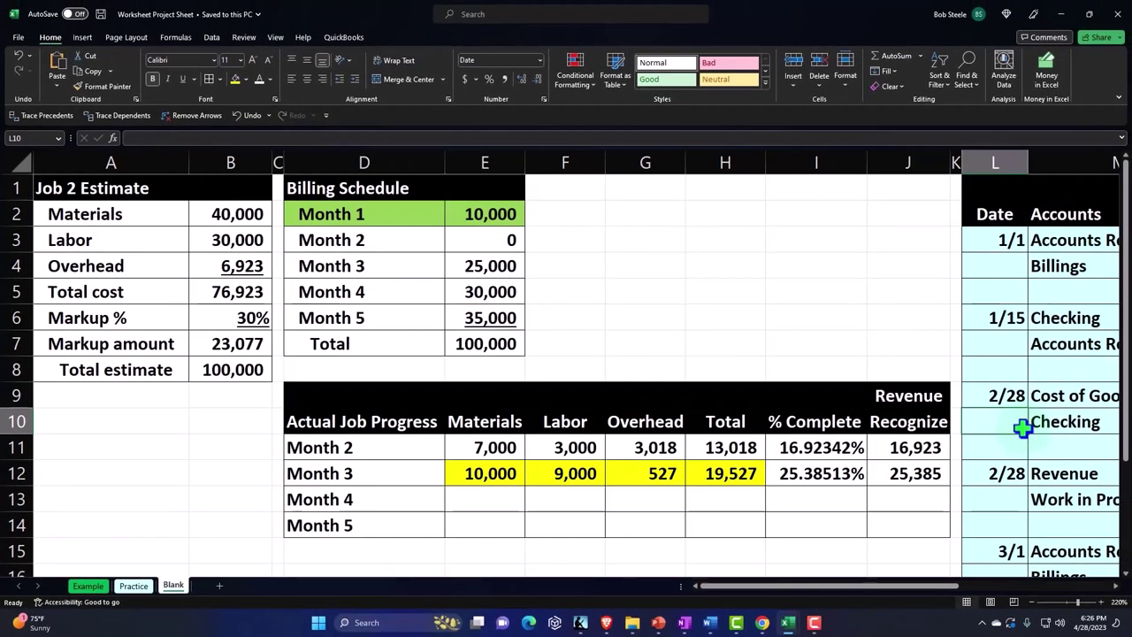
scroll(1021, 425, right, 3)
click(1024, 429)
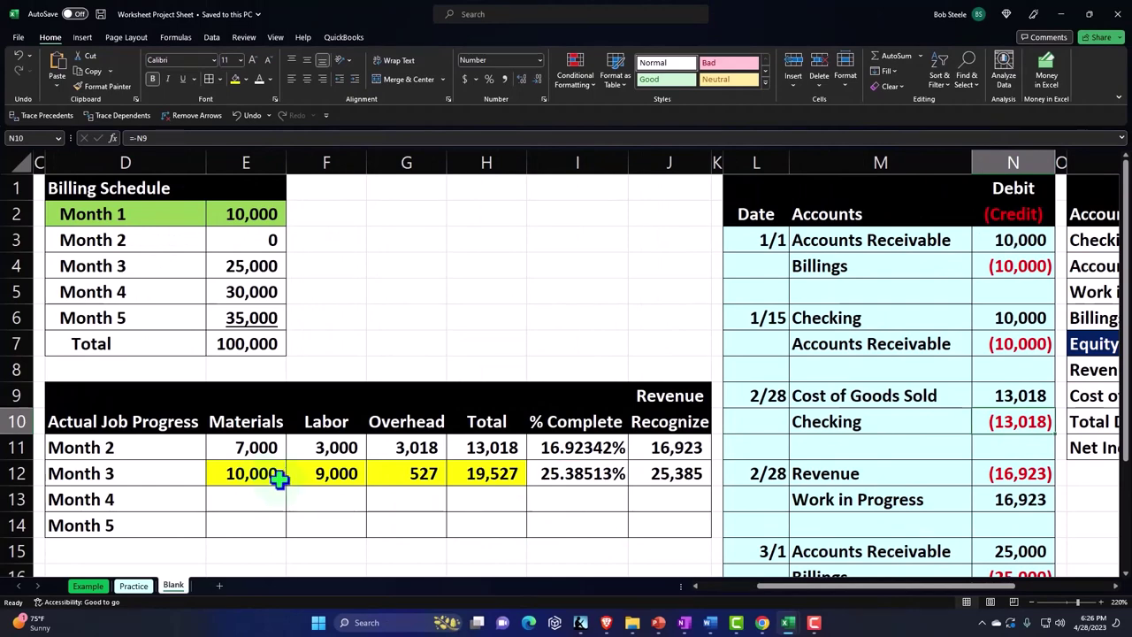
click(805, 428)
scroll(804, 428, down, 2)
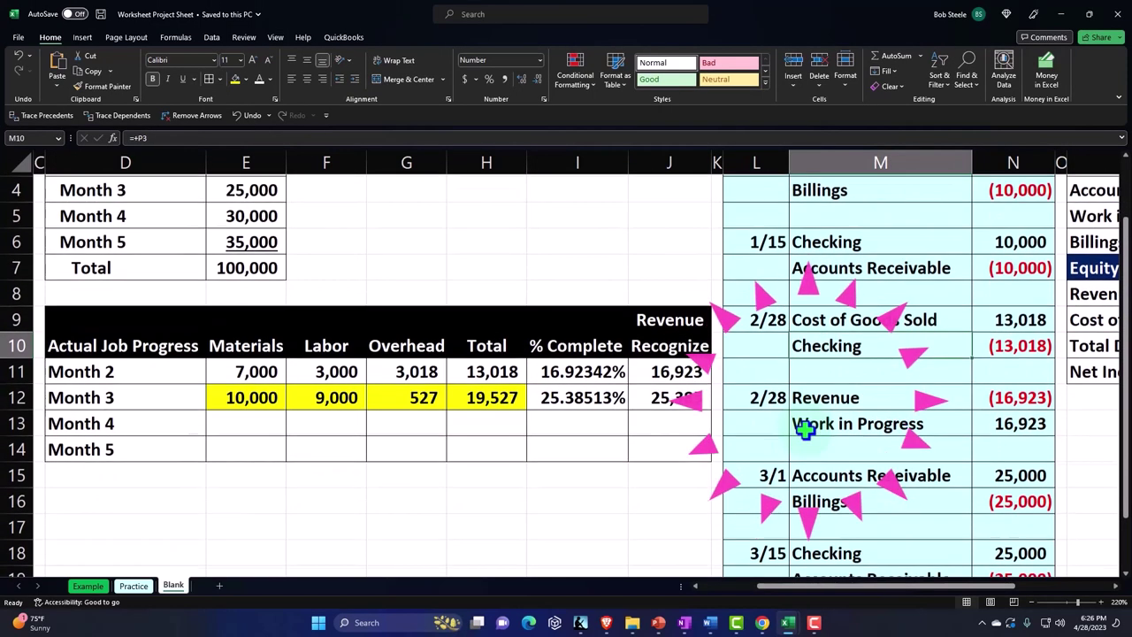
drag(275, 326, 463, 324)
scroll(779, 357, down, 1)
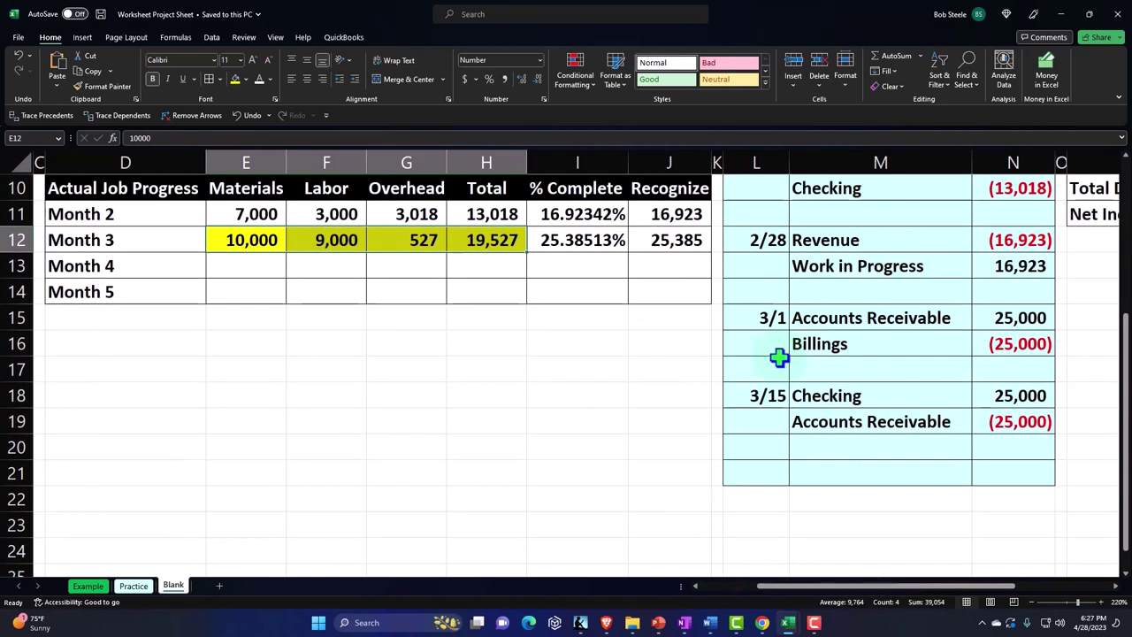
Date the new journal entry 3/31 in L21 and link its account to Cost of Goods Sold (=+P9).
click(770, 475)
text(3/)
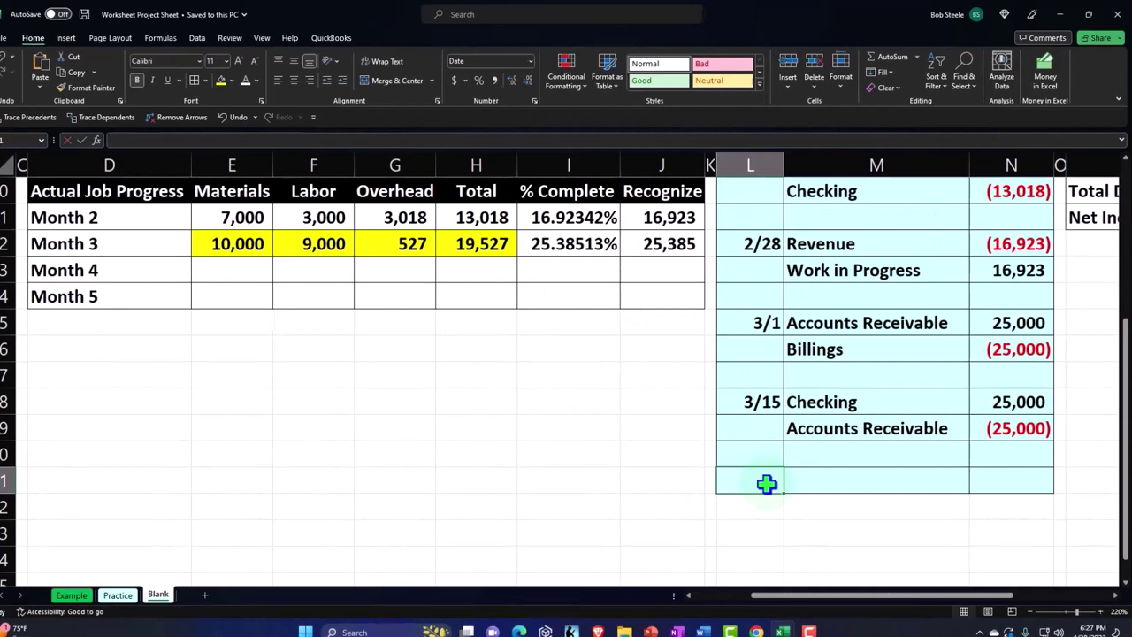
text(31)
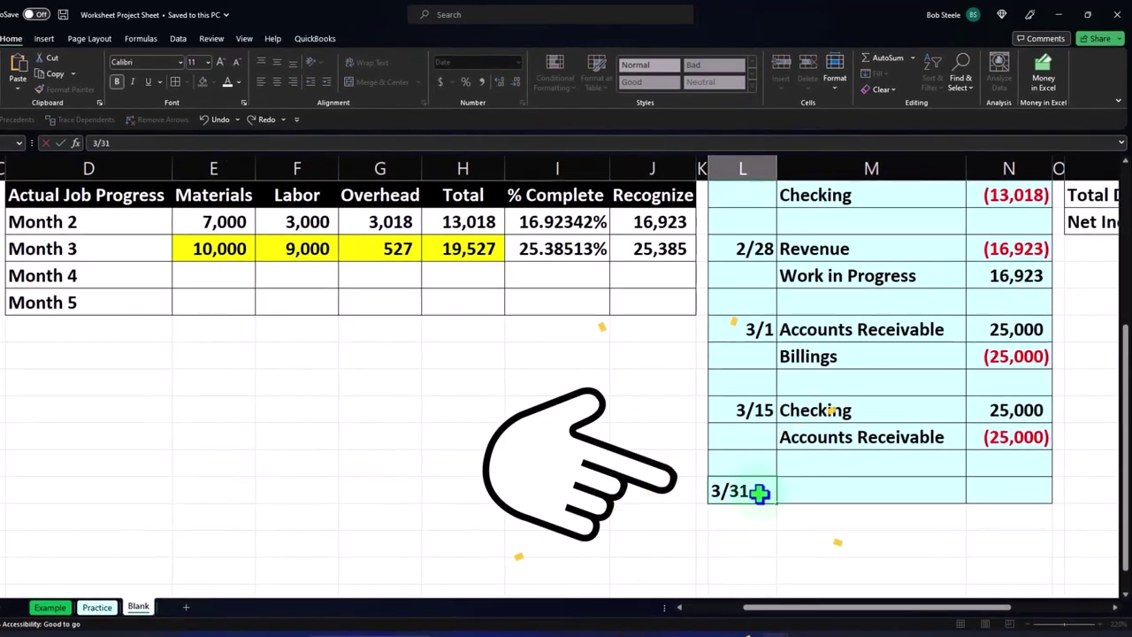
key(Return)
key(Up)
key(Right)
text(+)
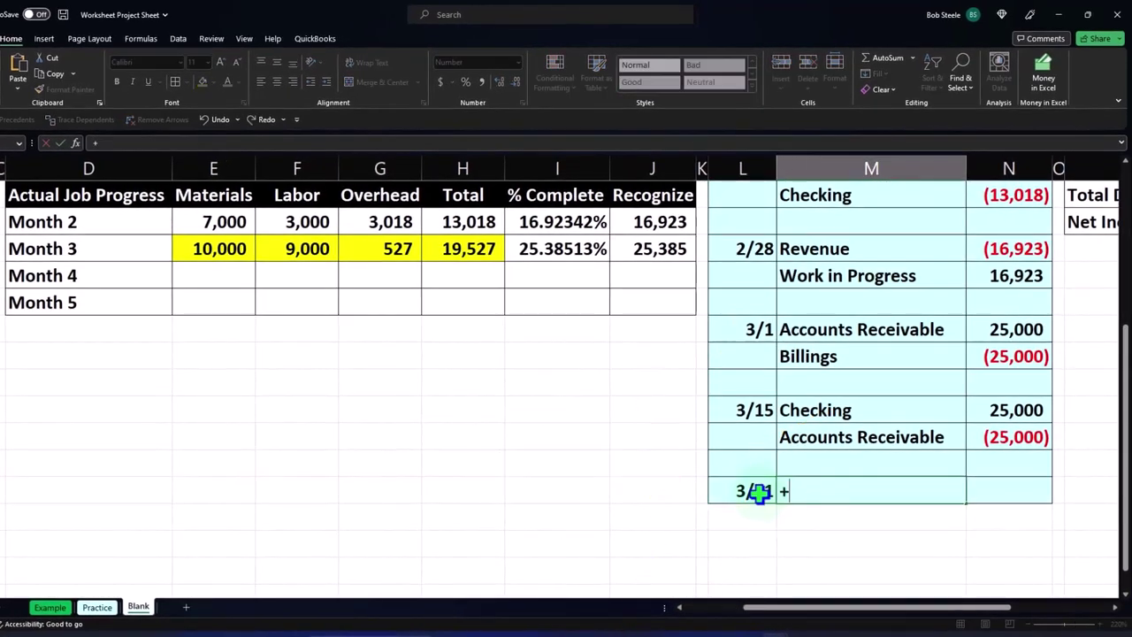
key(Right)
key(Right)
key(Right)
key(Up)
key(Up)
key(Up)
key(Up)
key(Up)
key(Up)
key(Up)
key(Up)
key(Up)
key(Up)
key(Up)
key(Up)
key(Up)
key(Up)
key(Up)
key(Up)
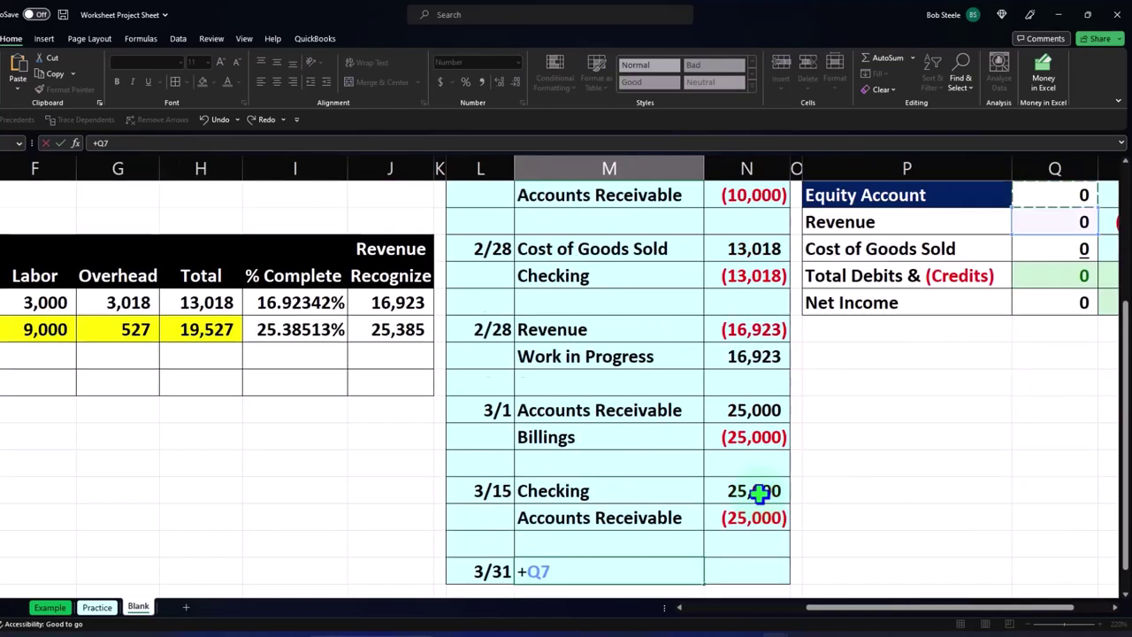
key(Up)
key(Up)
key(Down)
key(Down)
key(Down)
key(Down)
key(Down)
key(Down)
key(Left)
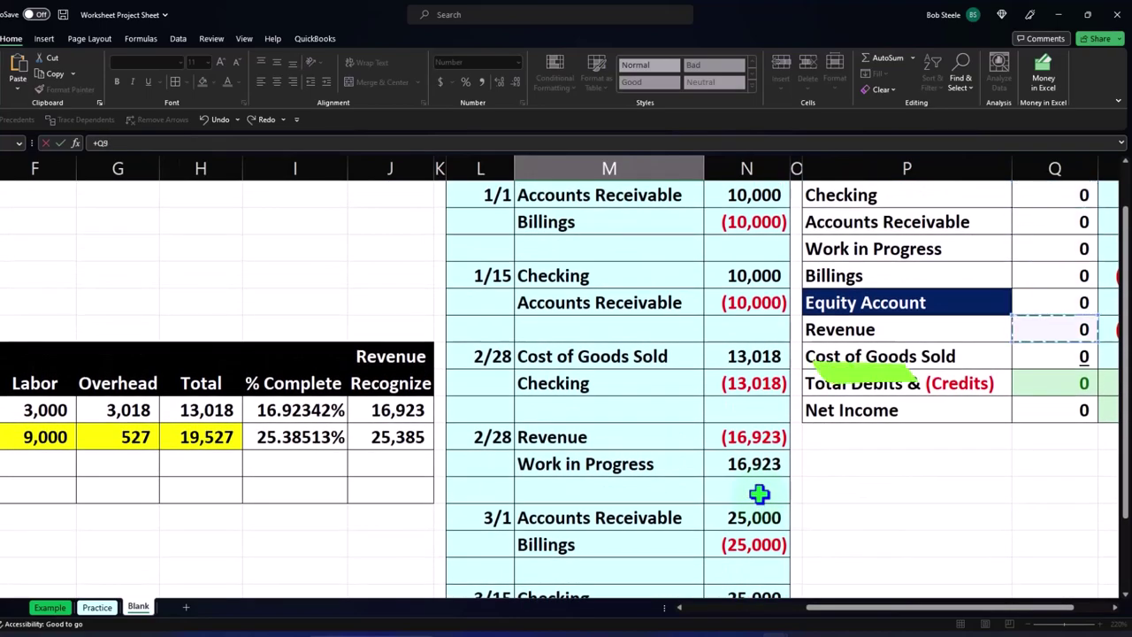
key(Tab)
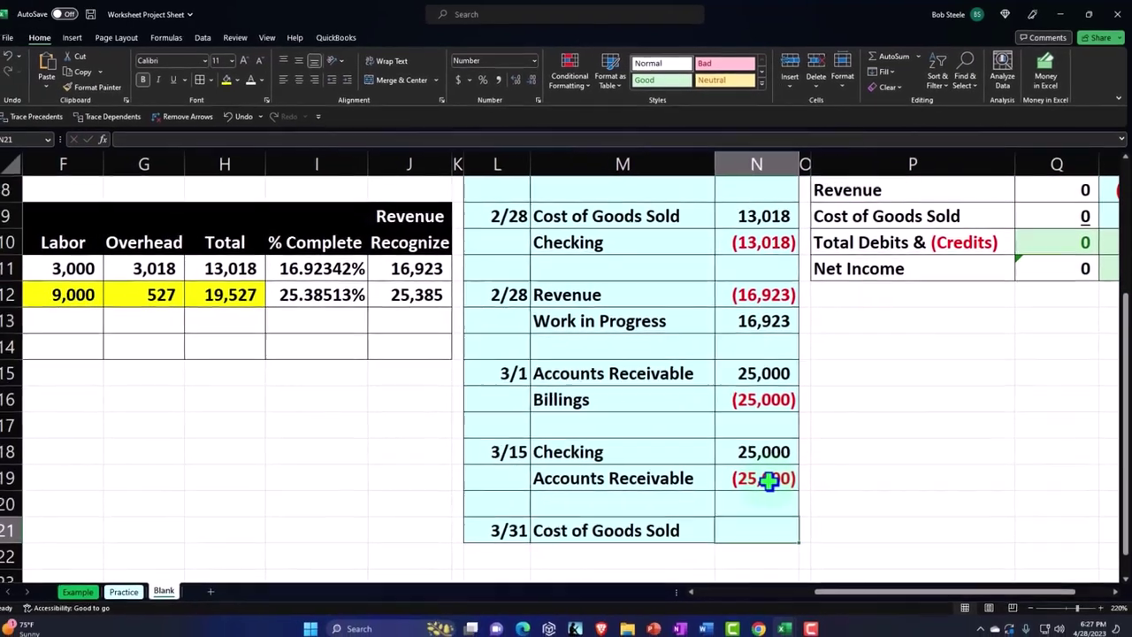
Link the debit amount in N21 to the month 3 total cost of 19,527 (=+H12).
text(+)
key(Left)
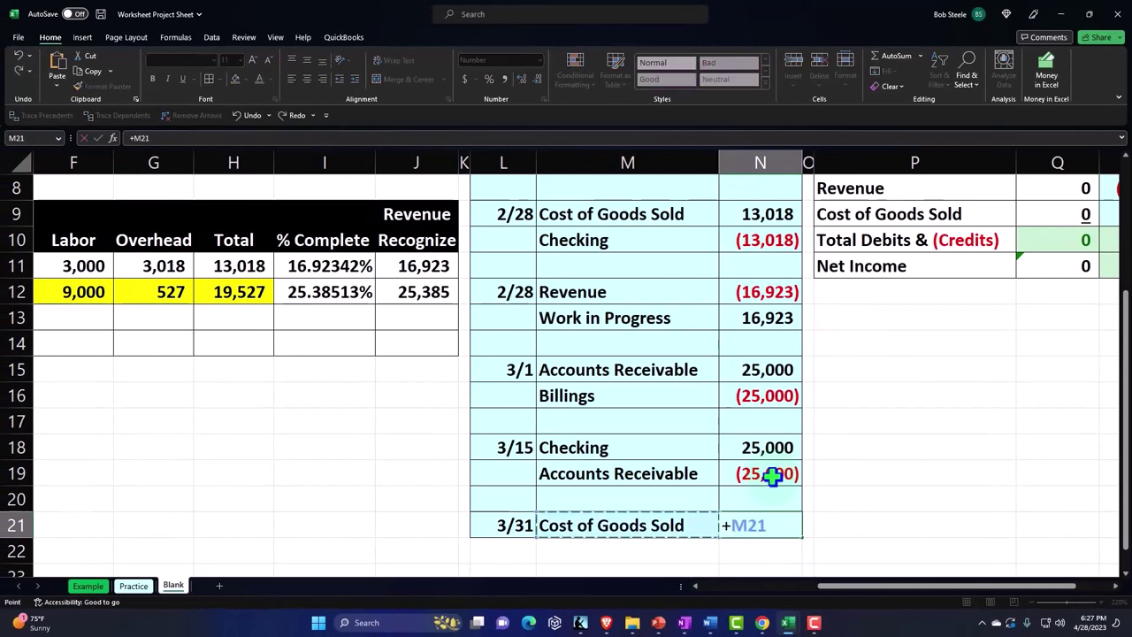
key(Left)
key(Left)
key(Left)
key(Left)
key(Left)
key(Left)
key(Up)
drag(248, 253, 292, 266)
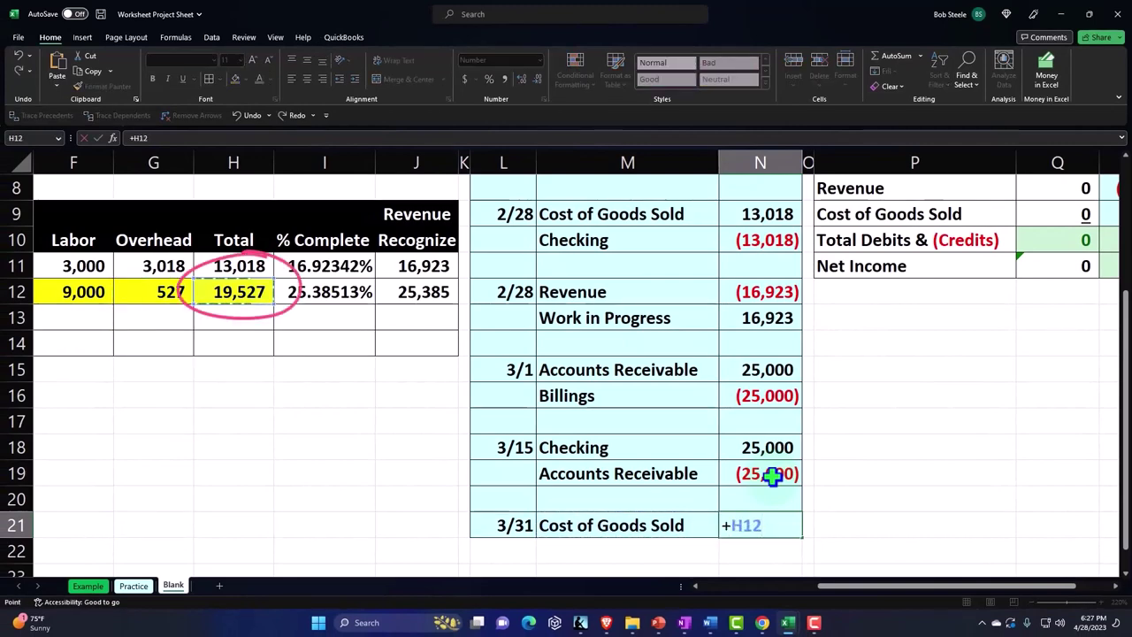
key(Return)
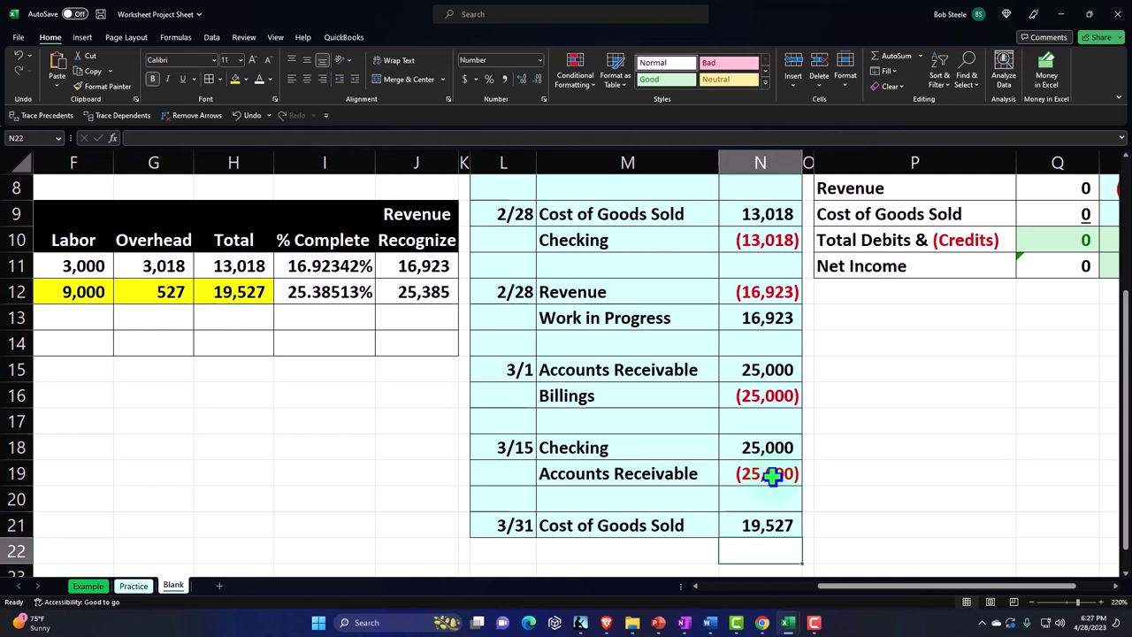
scroll(822, 480, down, 1)
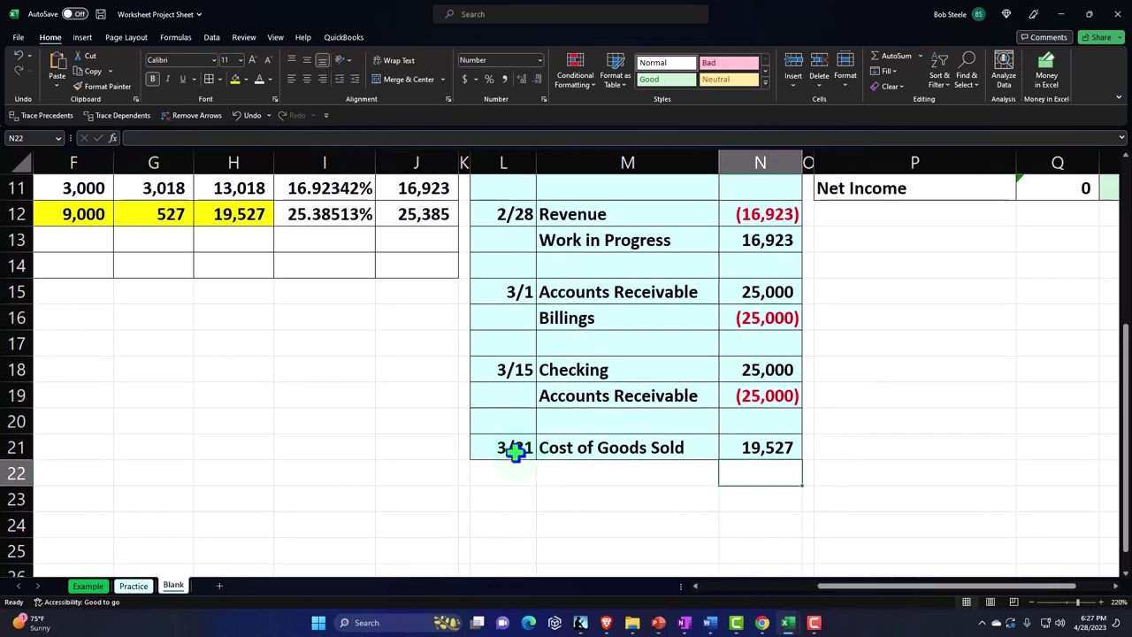
drag(515, 451, 729, 446)
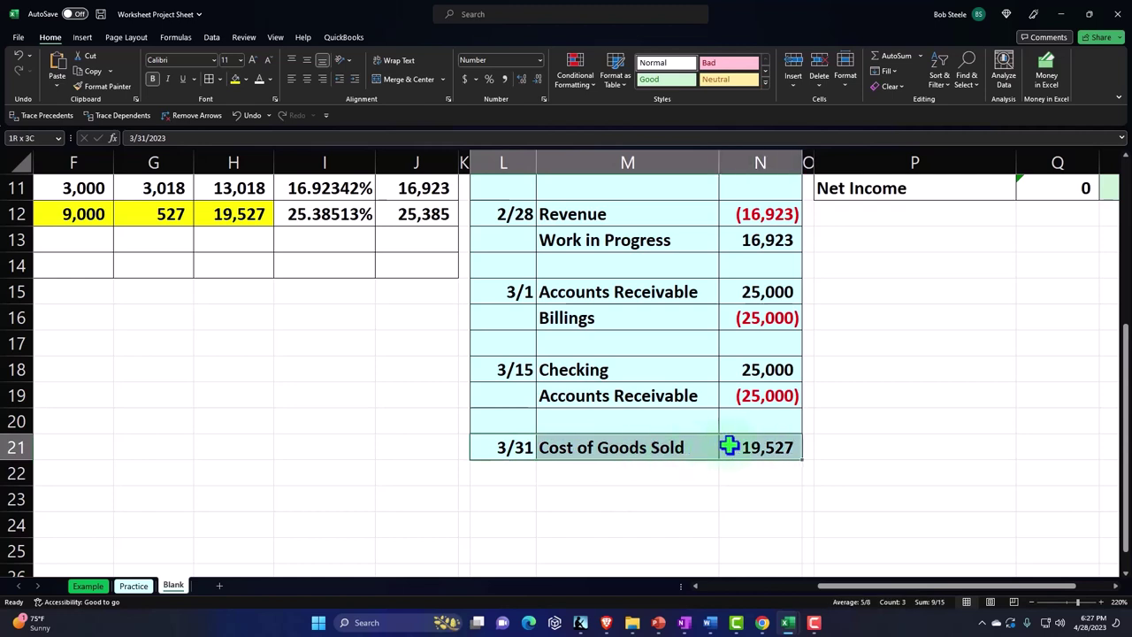
Shade row L22:N22 with the journal's fill colour.
drag(522, 473, 742, 471)
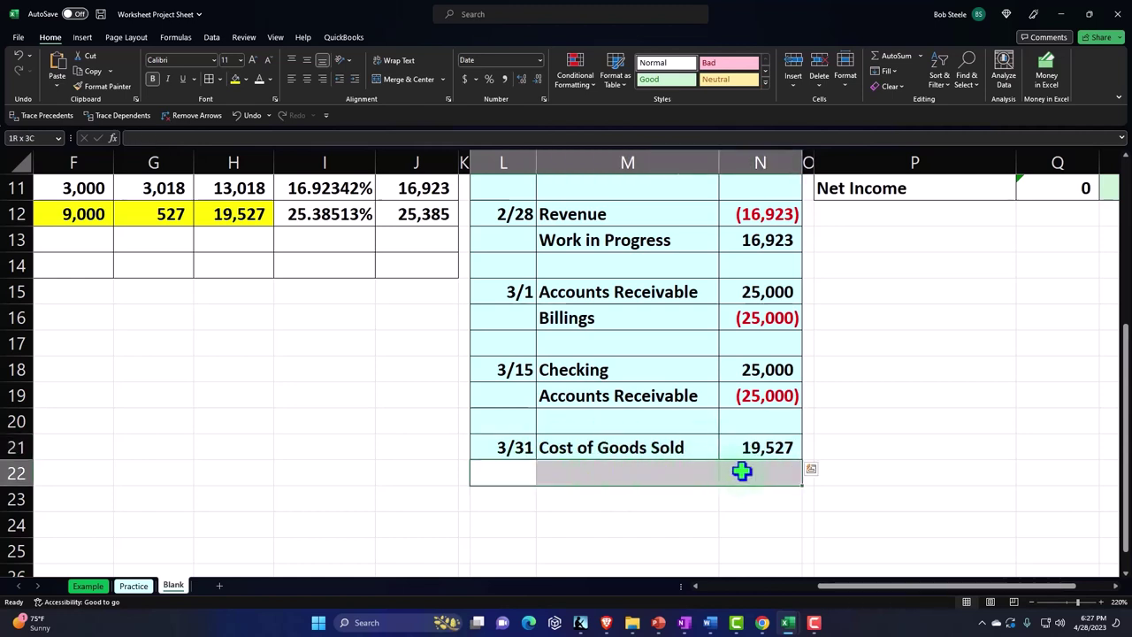
click(244, 79)
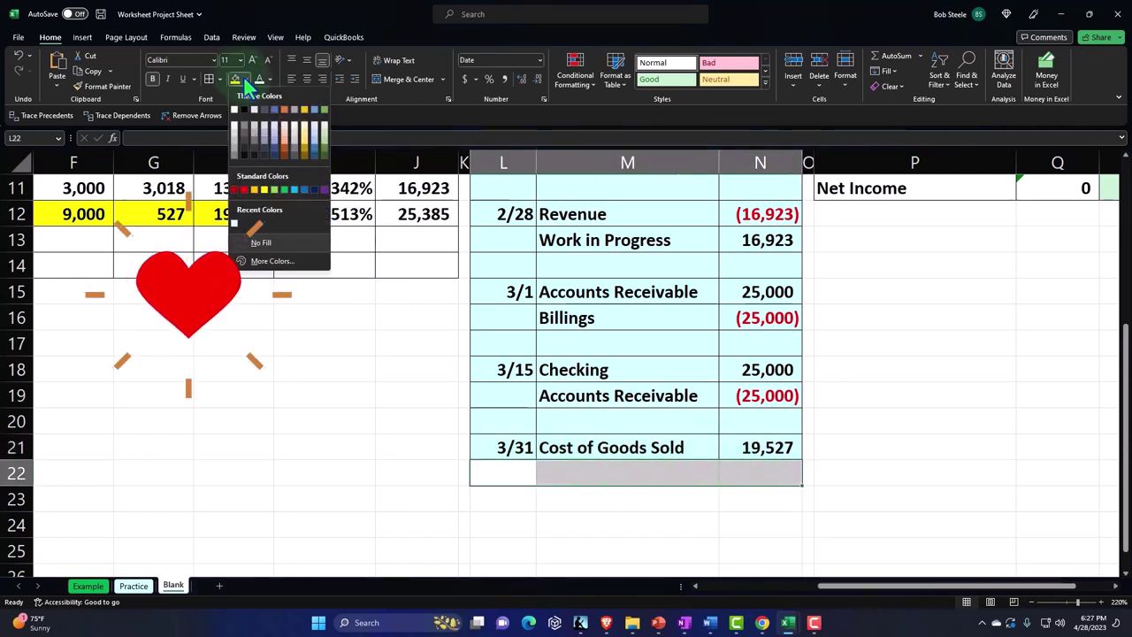
click(236, 221)
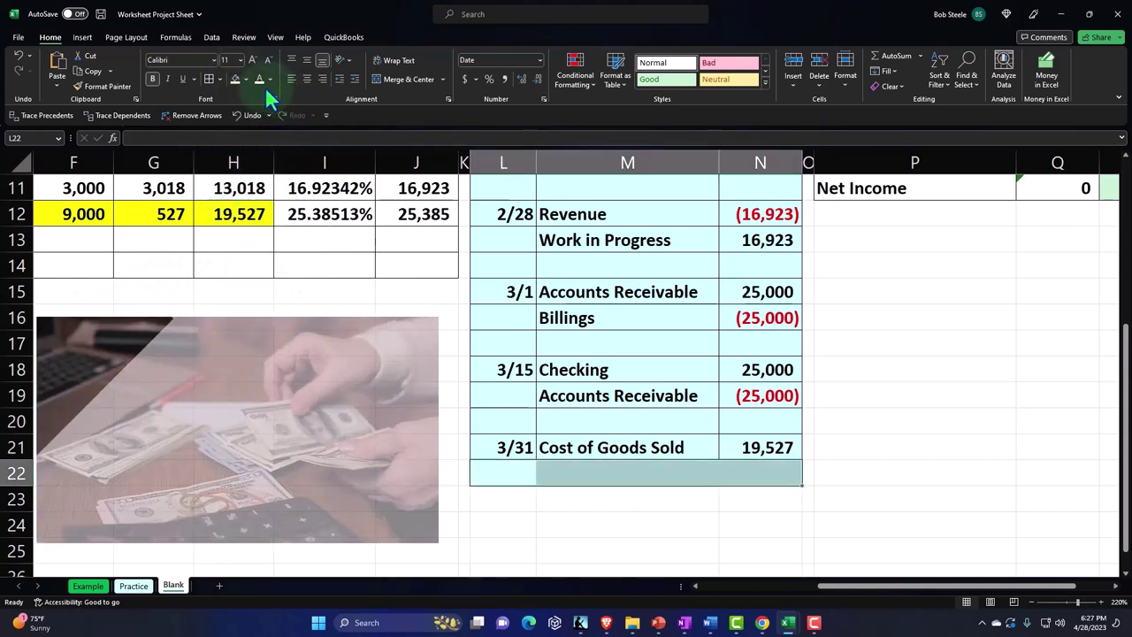
click(528, 470)
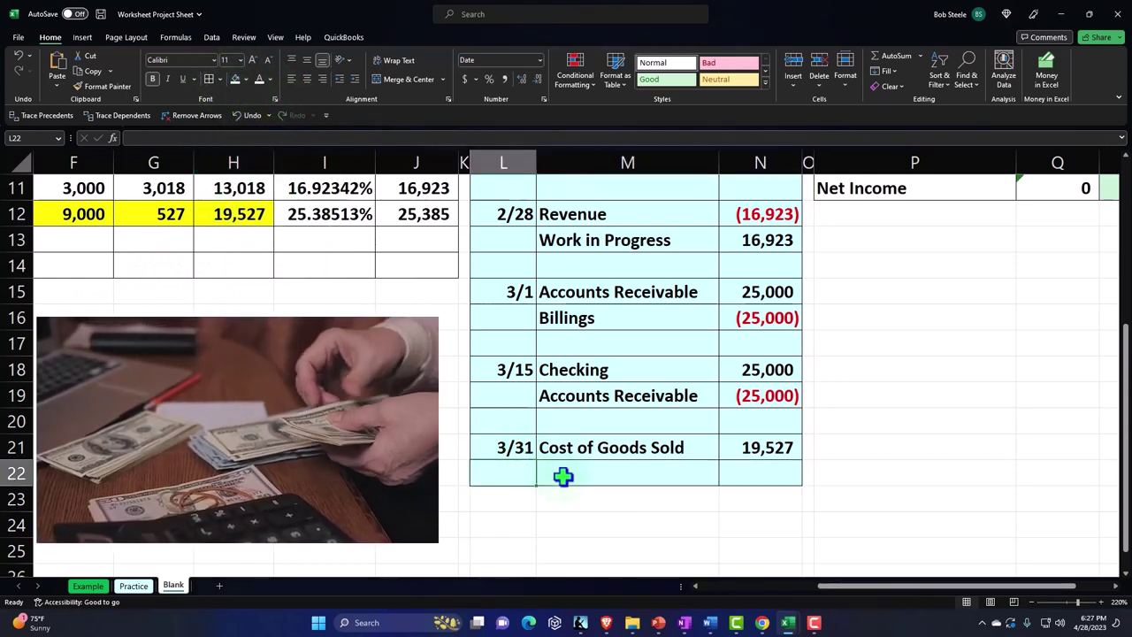
Credit Checking (=+P3) for (19,527) in N22 as =-N21.
click(564, 476)
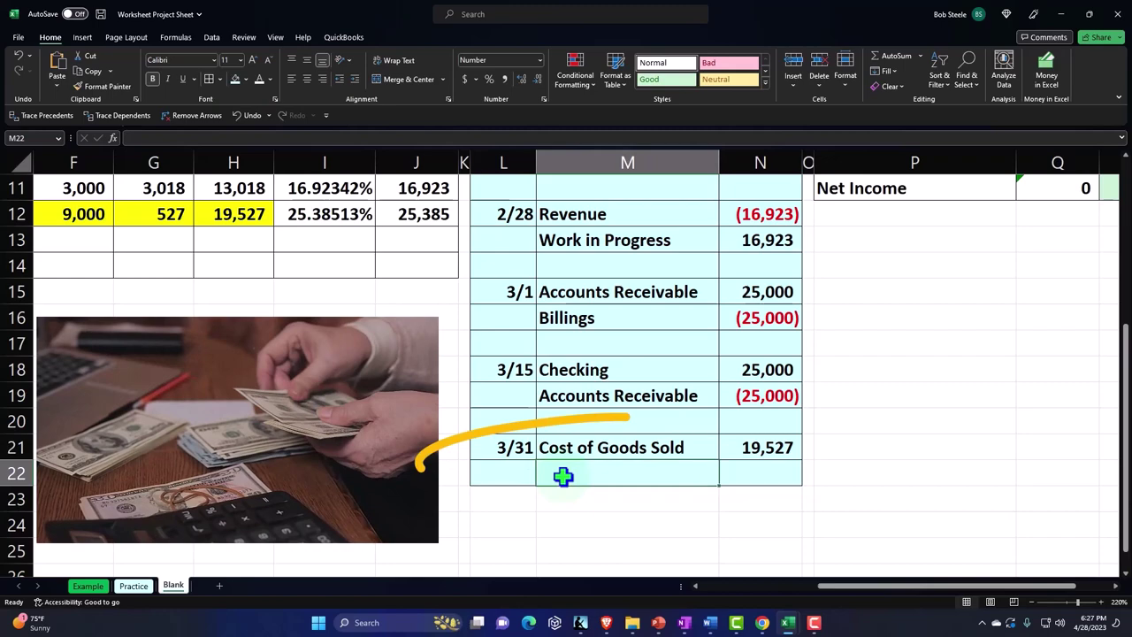
text(+)
key(Right)
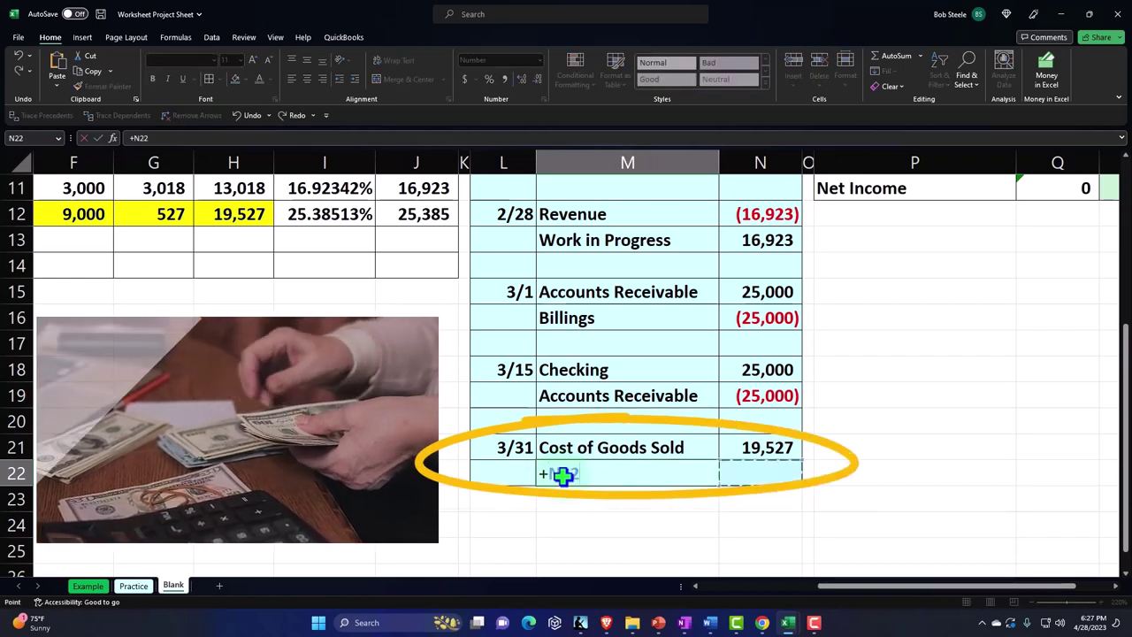
key(Up)
key(Up)
key(Up)
key(Up)
key(Up)
key(Up)
key(Up)
key(Up)
key(Up)
key(Up)
key(Up)
key(Up)
key(Up)
key(Up)
key(Up)
key(Up)
key(Up)
key(Up)
key(Up)
key(Up)
key(Up)
key(Right)
key(Right)
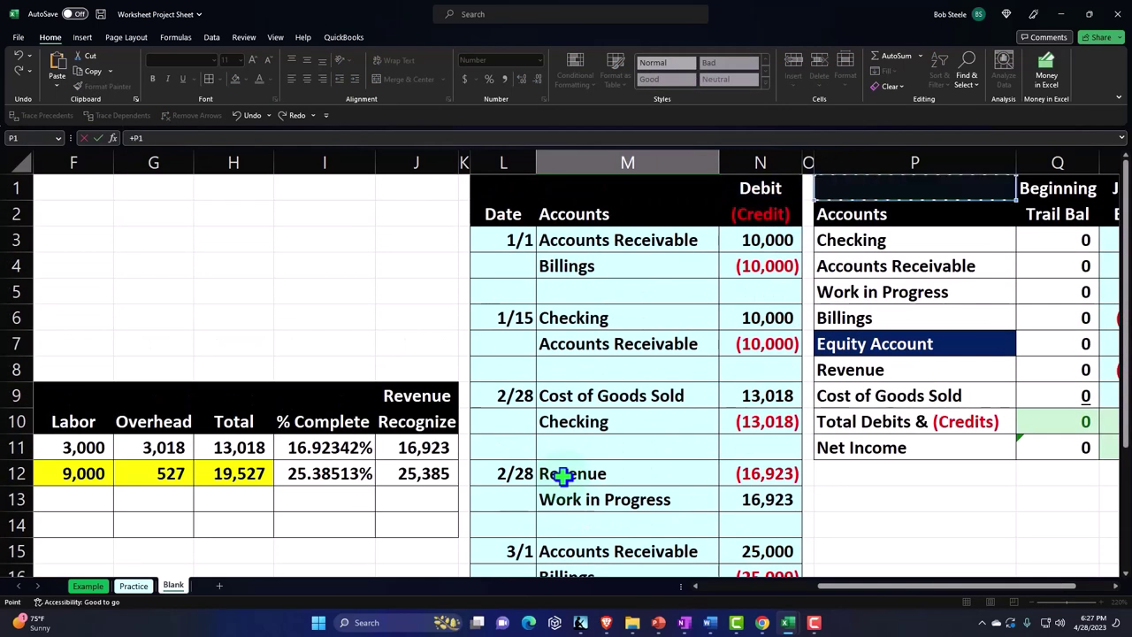
key(Down)
key(Down)
key(Escape)
key(Right)
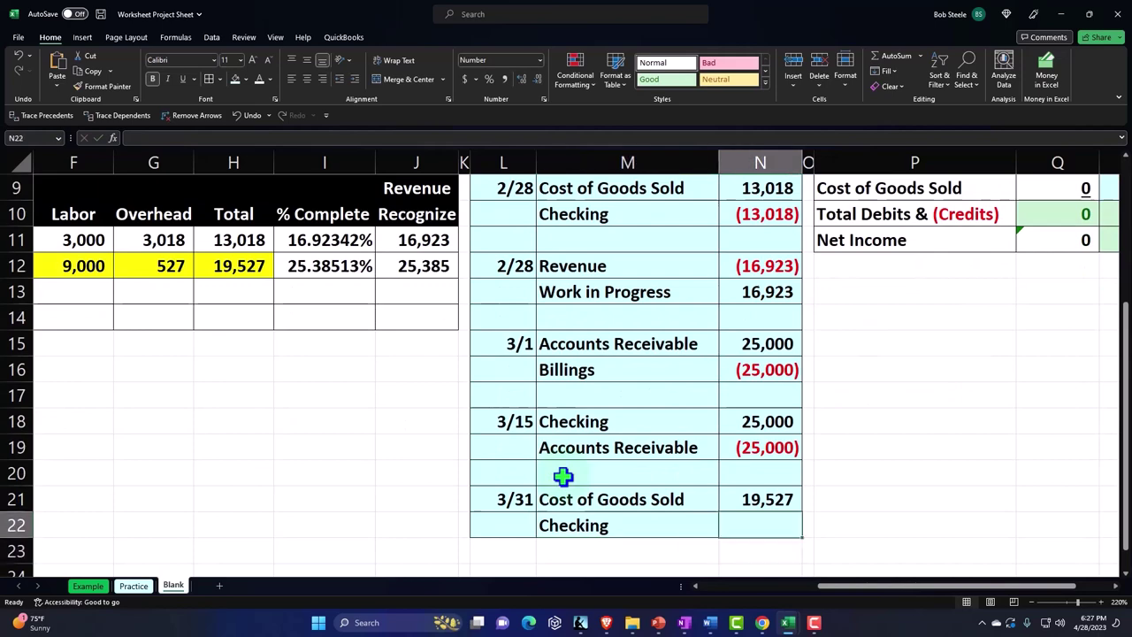
text(-N21)
key(Return)
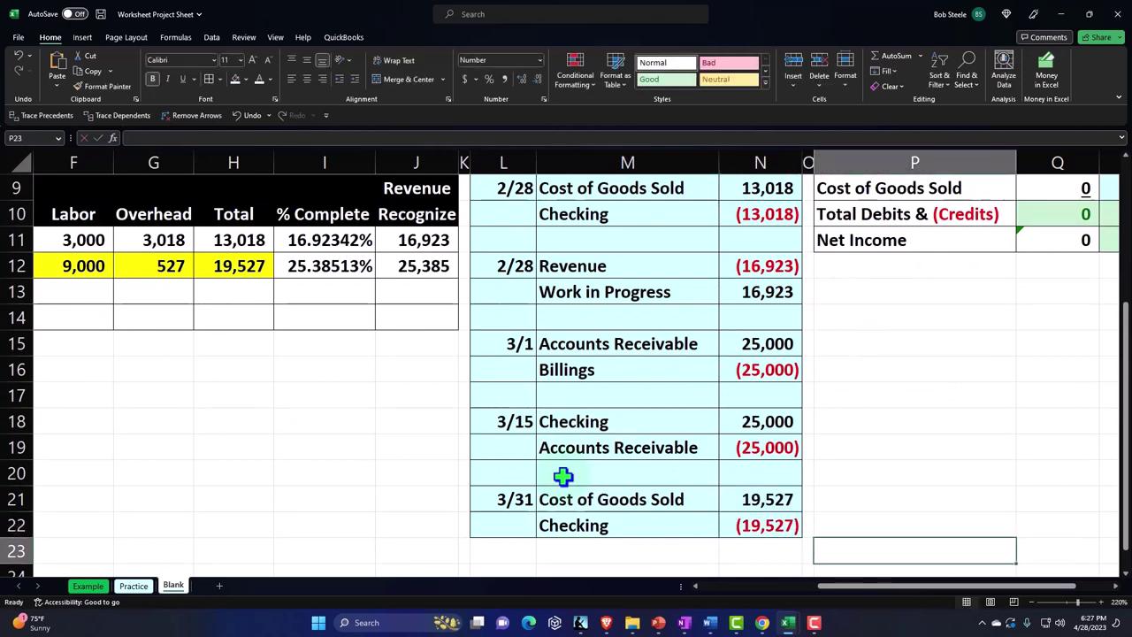
key(Right)
key(Right)
key(Right)
key(Right)
key(Right)
Add N21 to the Cost of Goods Sold journal-entry total in R9 (=N9+N21).
key(Up)
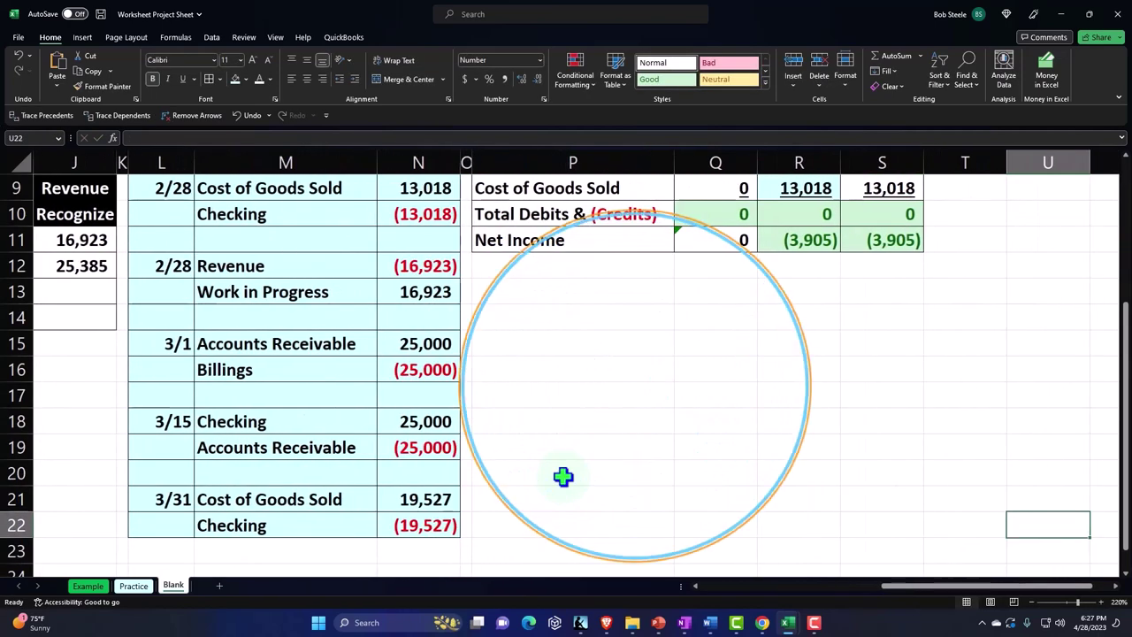
key(Up)
key(Up)
key(Up)
key(Up)
key(Up)
key(Up)
key(Up)
key(Up)
key(Up)
key(Up)
key(Up)
key(Up)
key(Up)
key(Up)
key(Up)
key(Up)
key(Up)
key(Down)
key(Down)
key(Down)
key(Down)
key(Left)
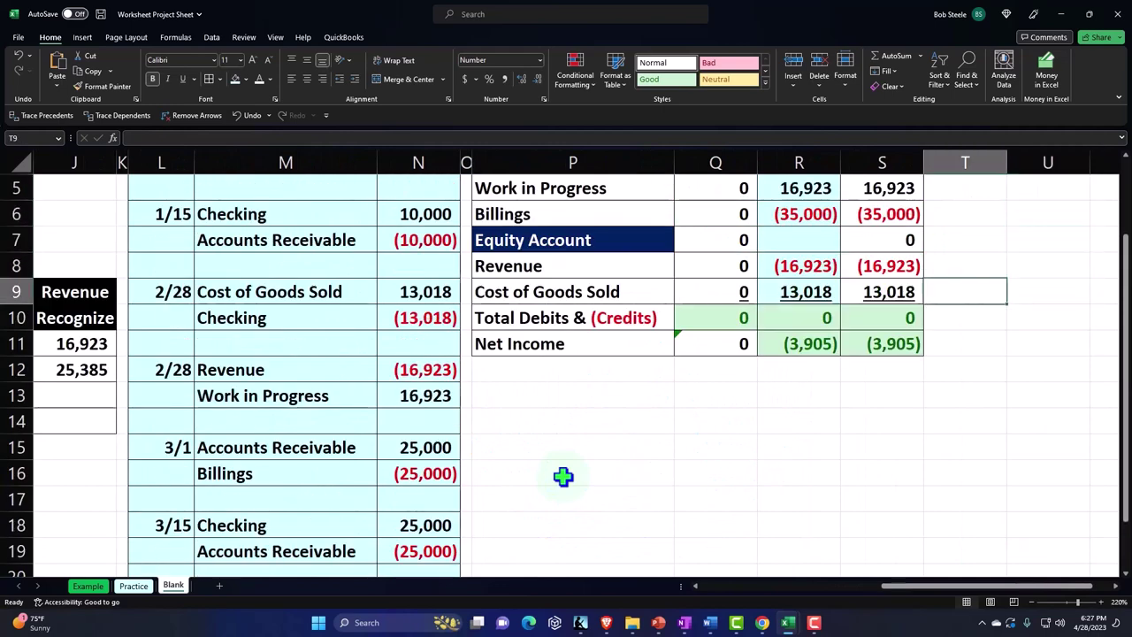
key(Left)
key(Left)
key(F2)
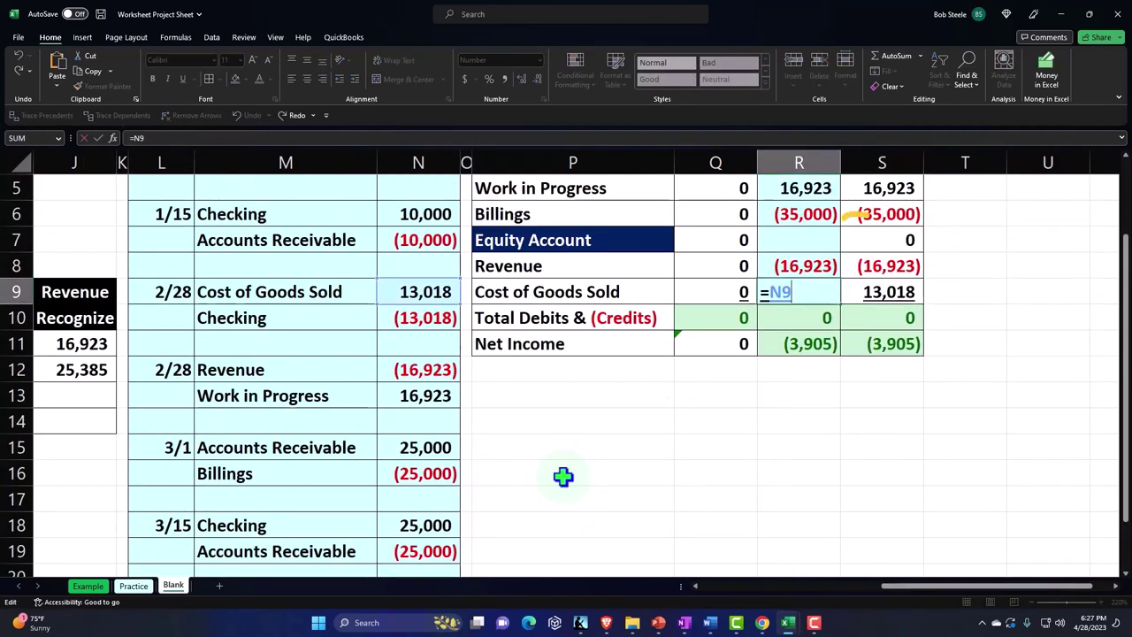
text(+)
key(Down)
key(Down)
key(Down)
key(Down)
key(Down)
key(Down)
key(Down)
key(Down)
key(Down)
key(Down)
key(Down)
key(Down)
key(Down)
key(Down)
key(Down)
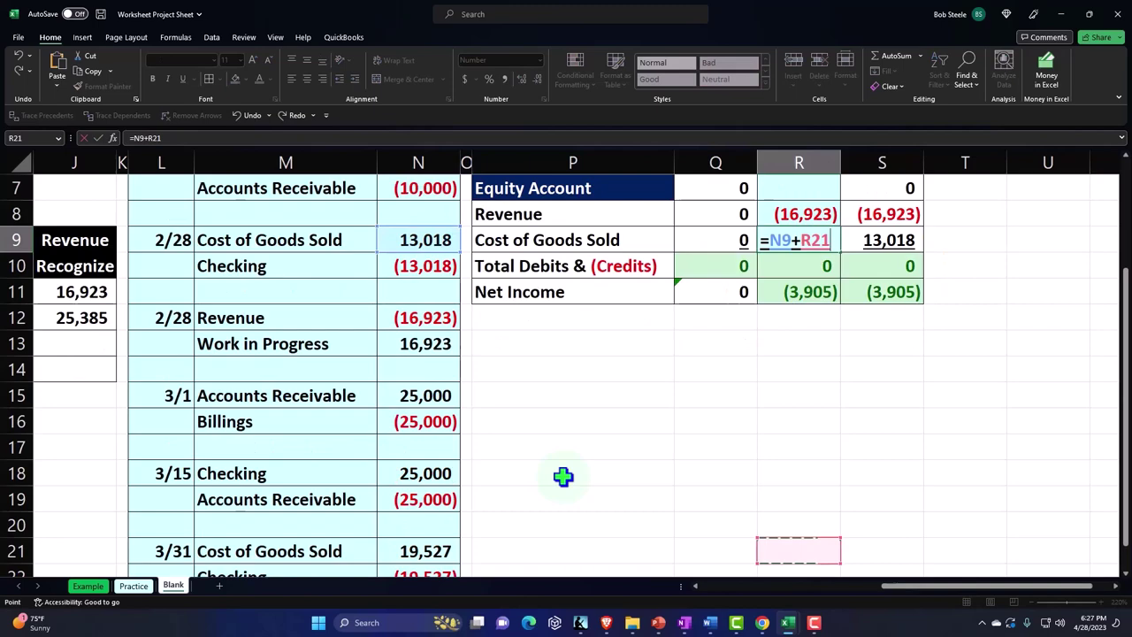
key(Left)
key(Left)
key(Left)
key(Left)
key(Up)
key(Up)
key(Up)
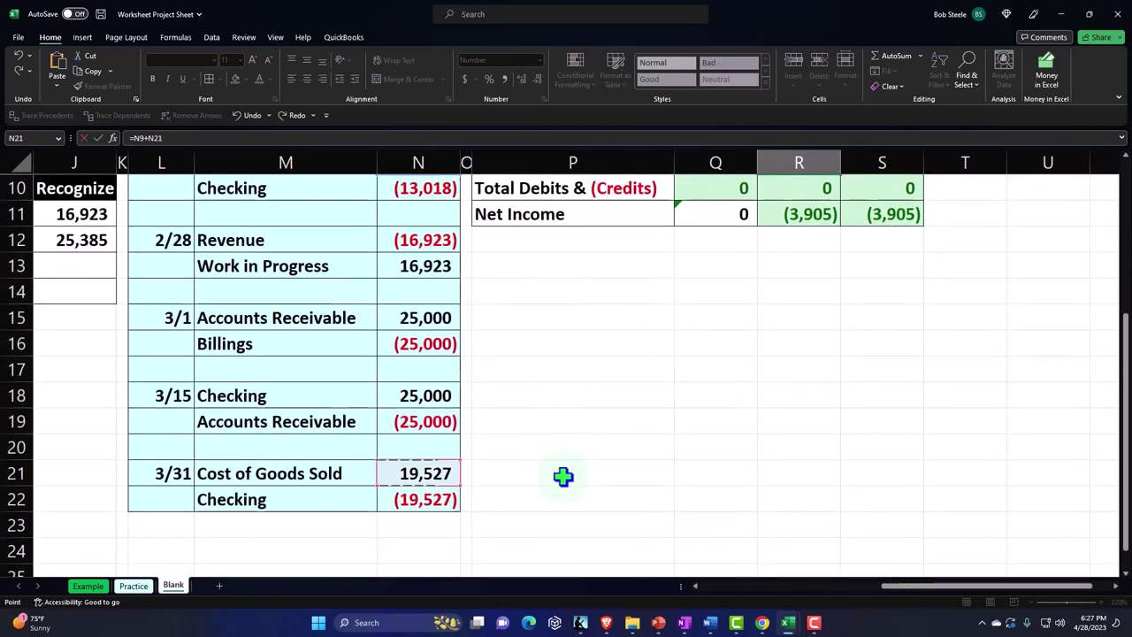
key(Return)
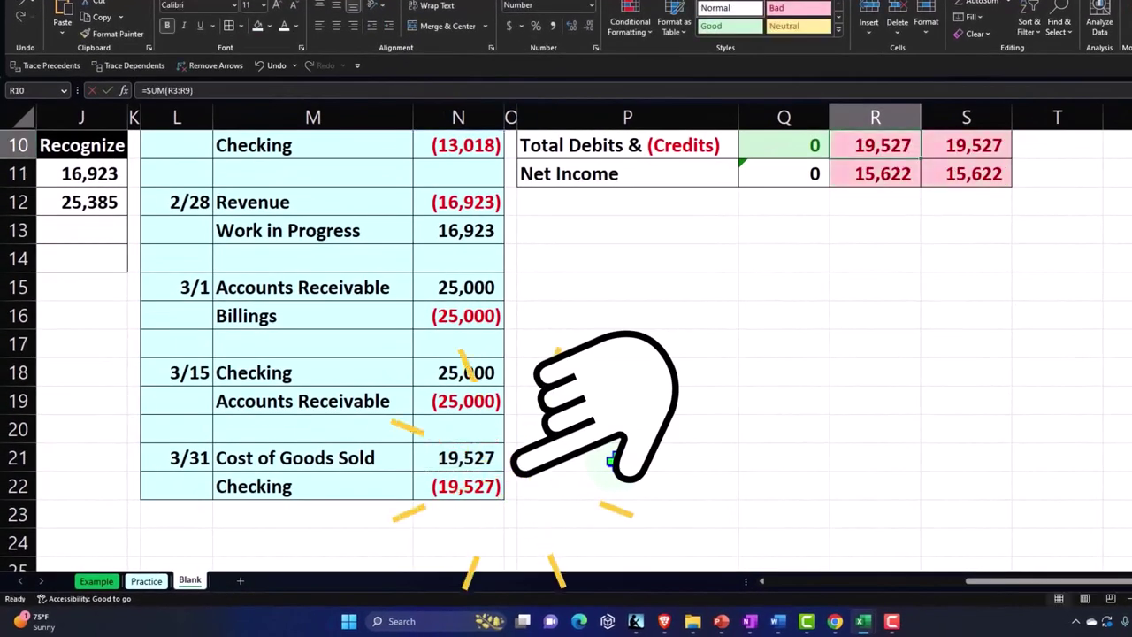
Add N22 to the Checking journal-entry total in R3 (=N6+N10+N18+N22).
key(Up)
key(Up)
key(Up)
key(Up)
key(Up)
key(Up)
key(Up)
key(Up)
key(Up)
key(Down)
key(Down)
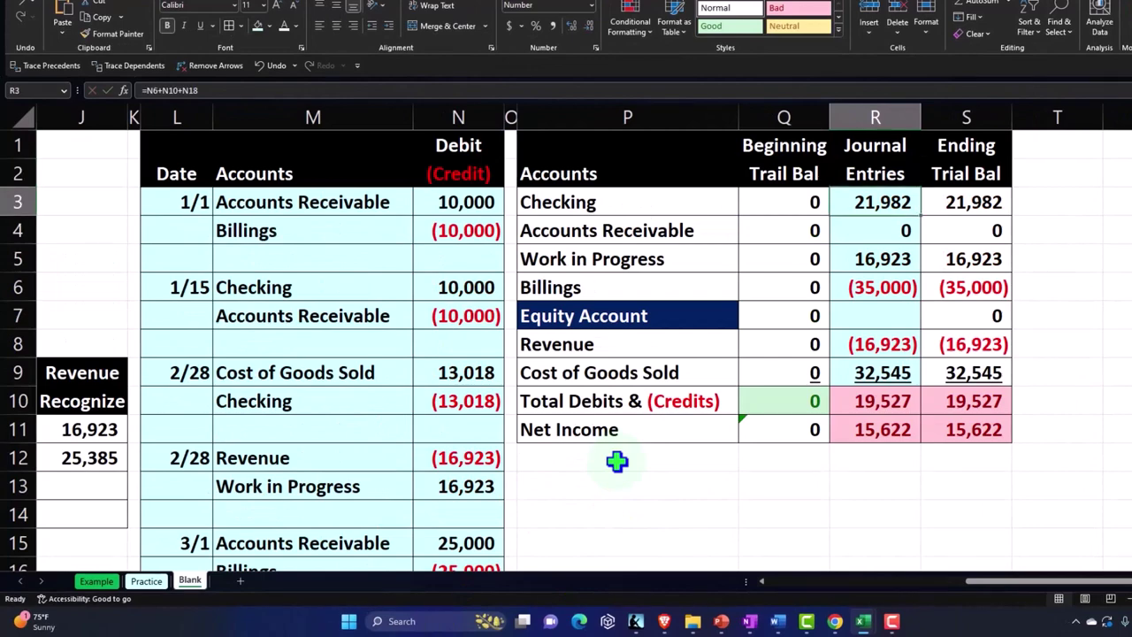
key(F2)
text(+)
key(Down)
key(Down)
key(Down)
key(Down)
key(Down)
key(Down)
key(Down)
key(Down)
key(Down)
key(Down)
key(Down)
key(Down)
key(Down)
key(Down)
key(Down)
key(Down)
key(Down)
key(Down)
key(Down)
key(Down)
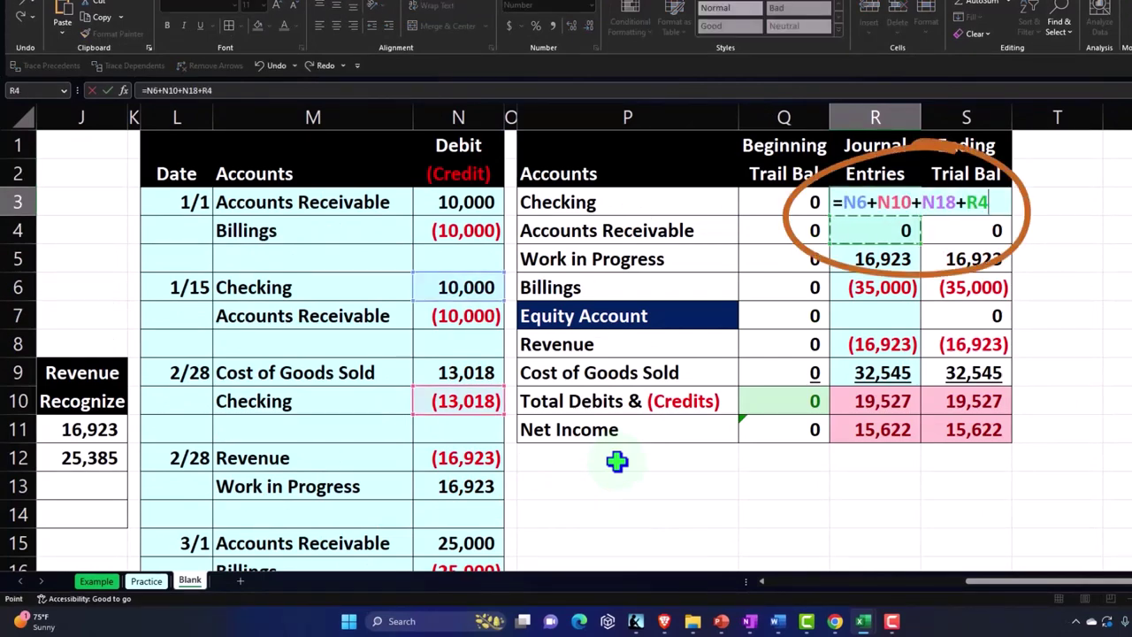
key(Down)
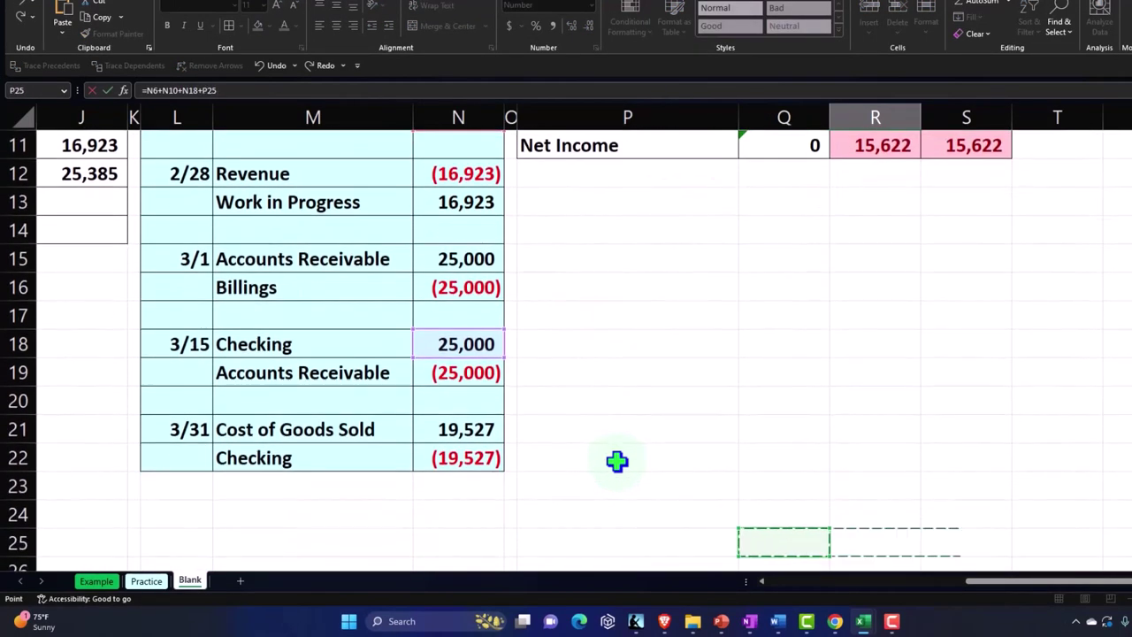
key(Left)
key(Left)
key(Left)
key(Left)
key(Up)
key(Up)
key(Up)
key(Return)
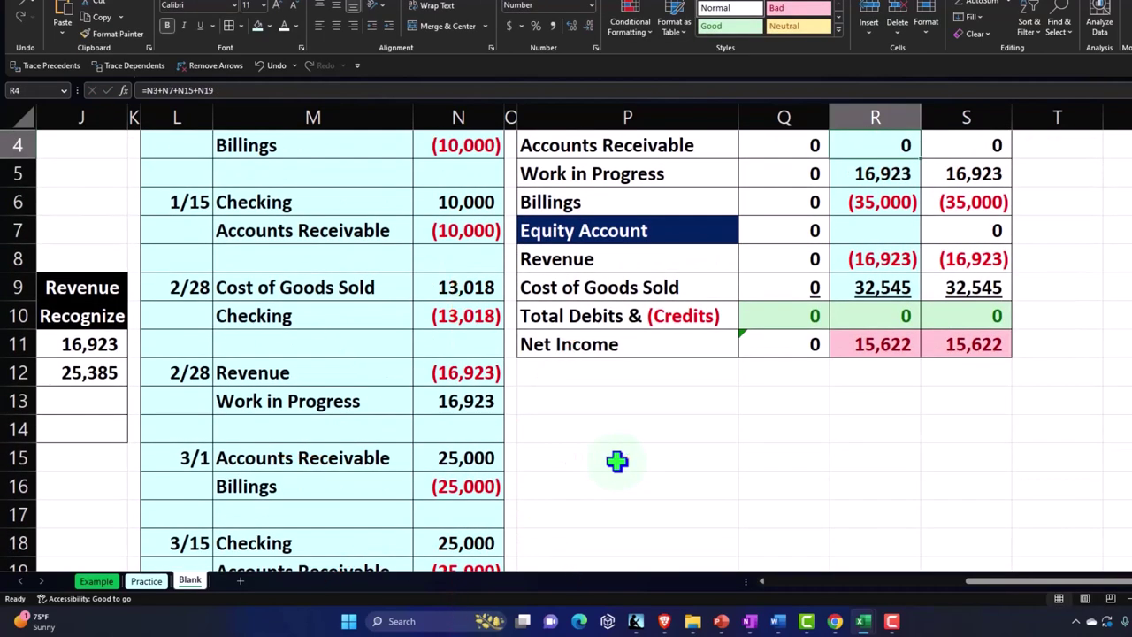
scroll(617, 461, up, 1)
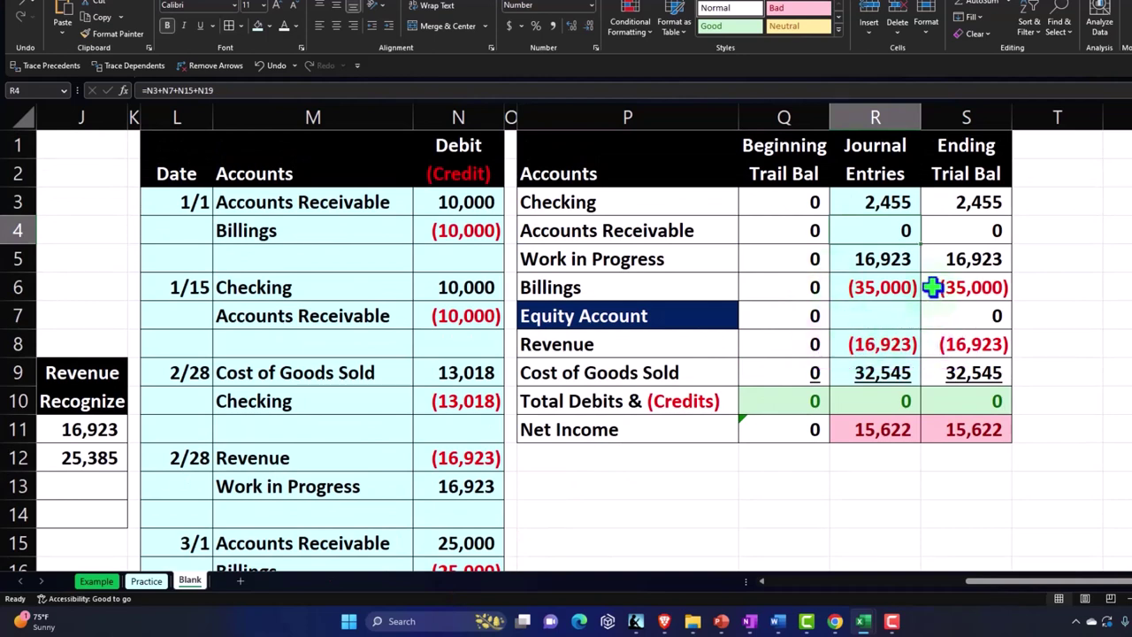
drag(900, 338, 898, 362)
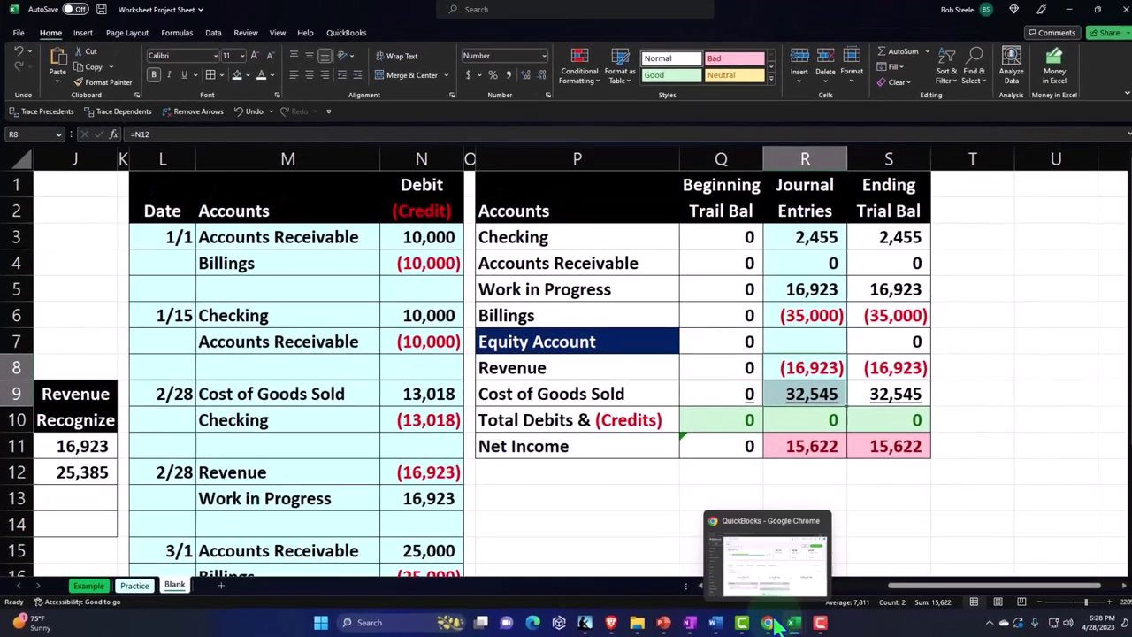
click(837, 622)
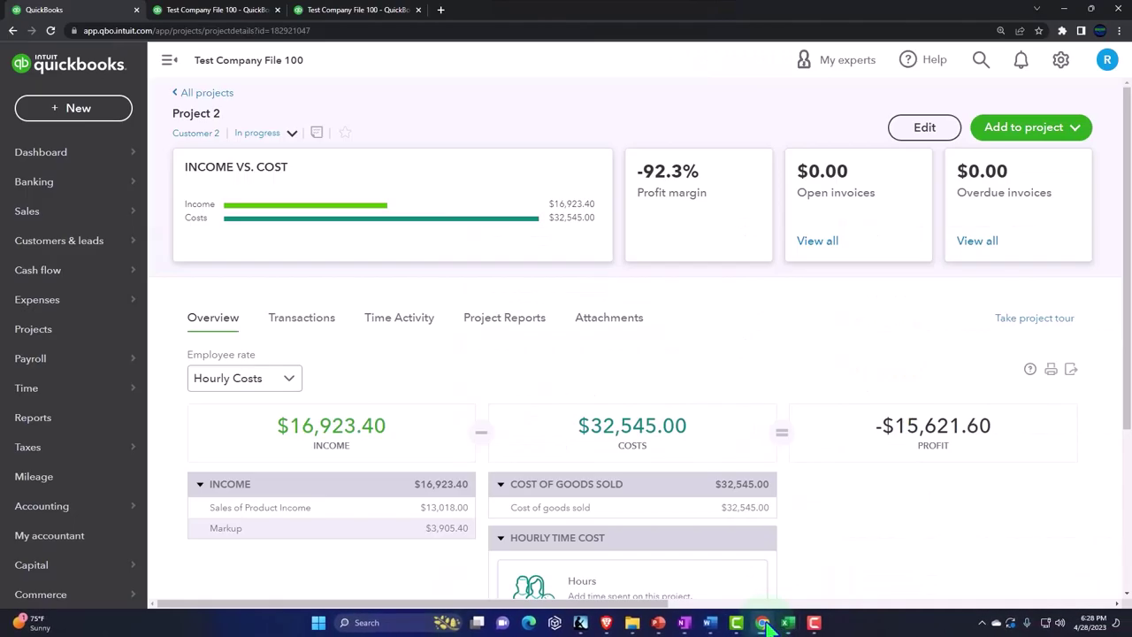
click(326, 10)
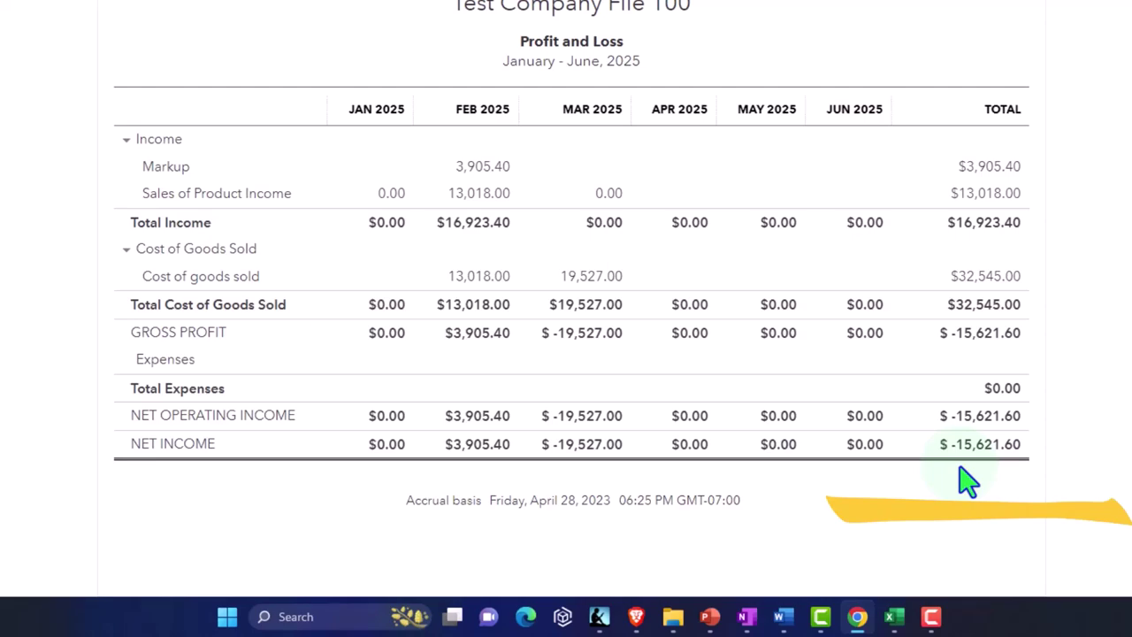
mouse_move(895, 615)
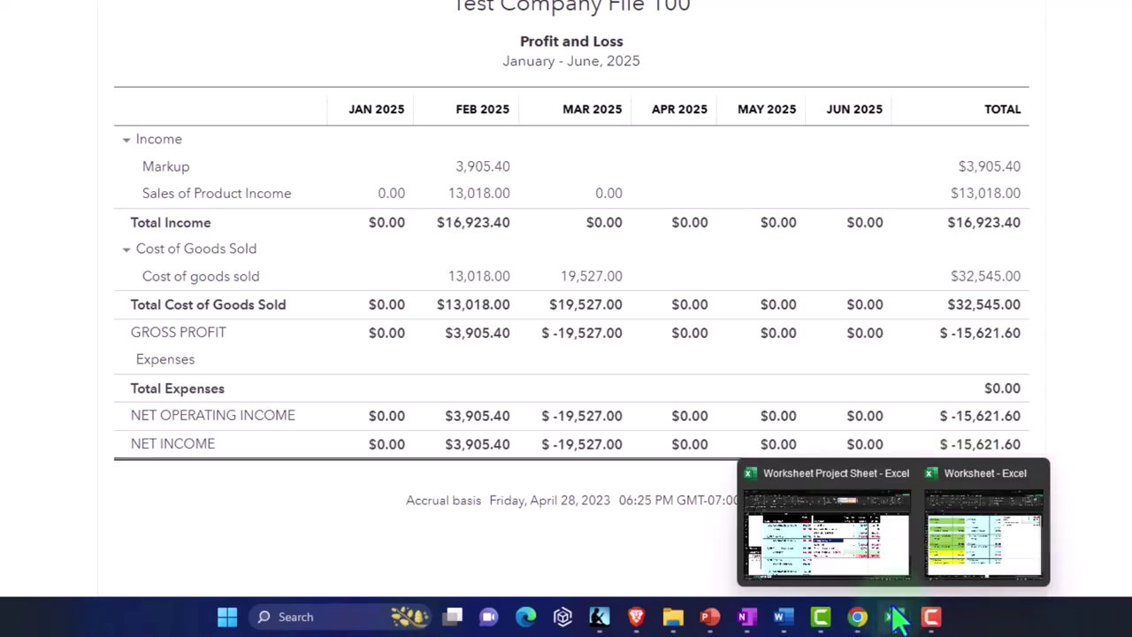
click(995, 540)
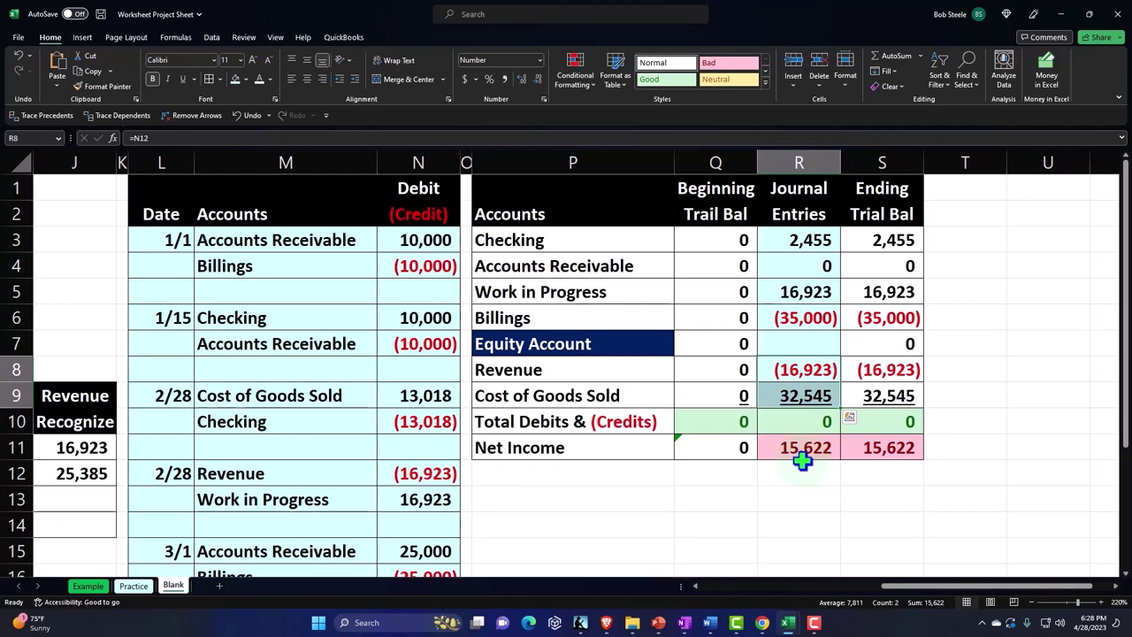
Minimize Excel to reveal the January–June 2025 Profit and Loss report.
click(1064, 16)
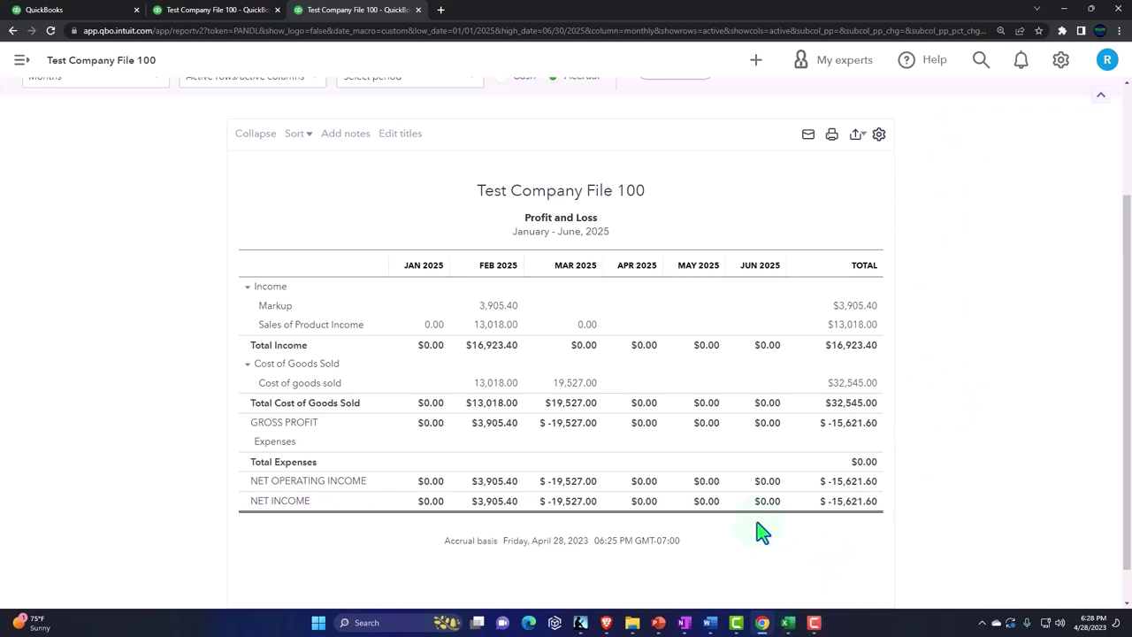
Open the 03/31/2025 Vendor 1 Materials expense from Project 2's cost of goods sold transactions.
click(105, 11)
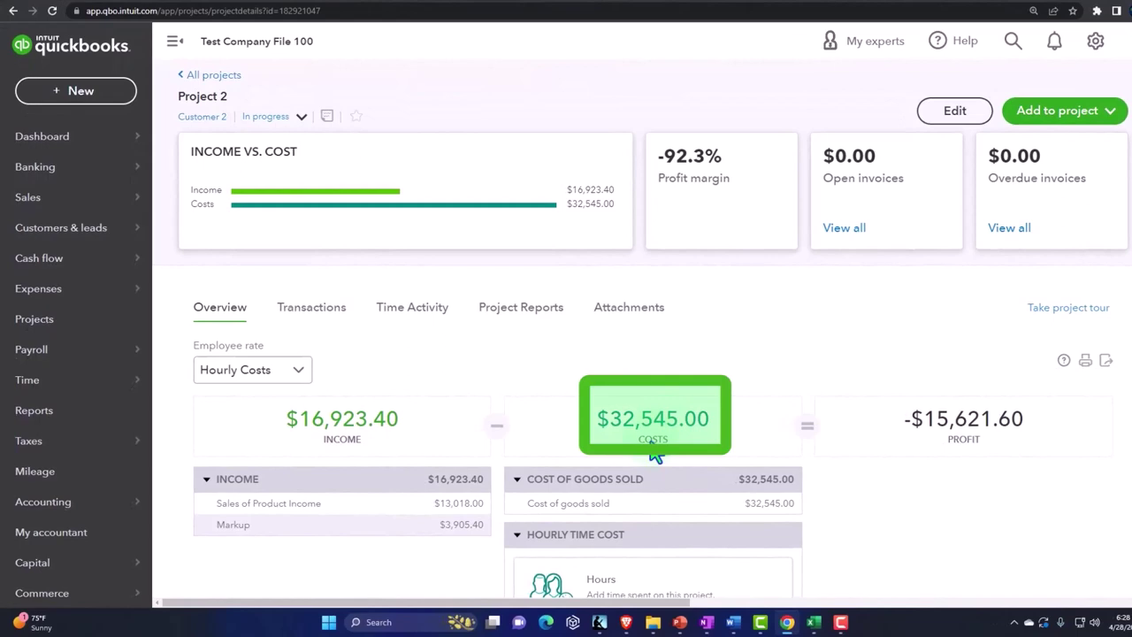
scroll(655, 453, down, 1)
click(558, 445)
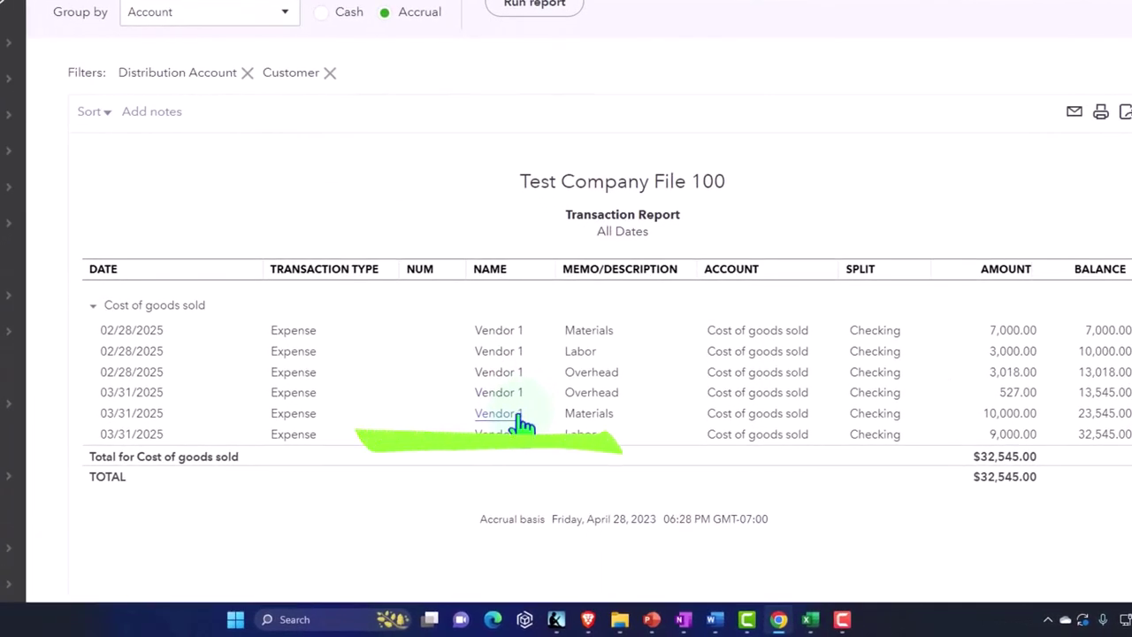
click(519, 416)
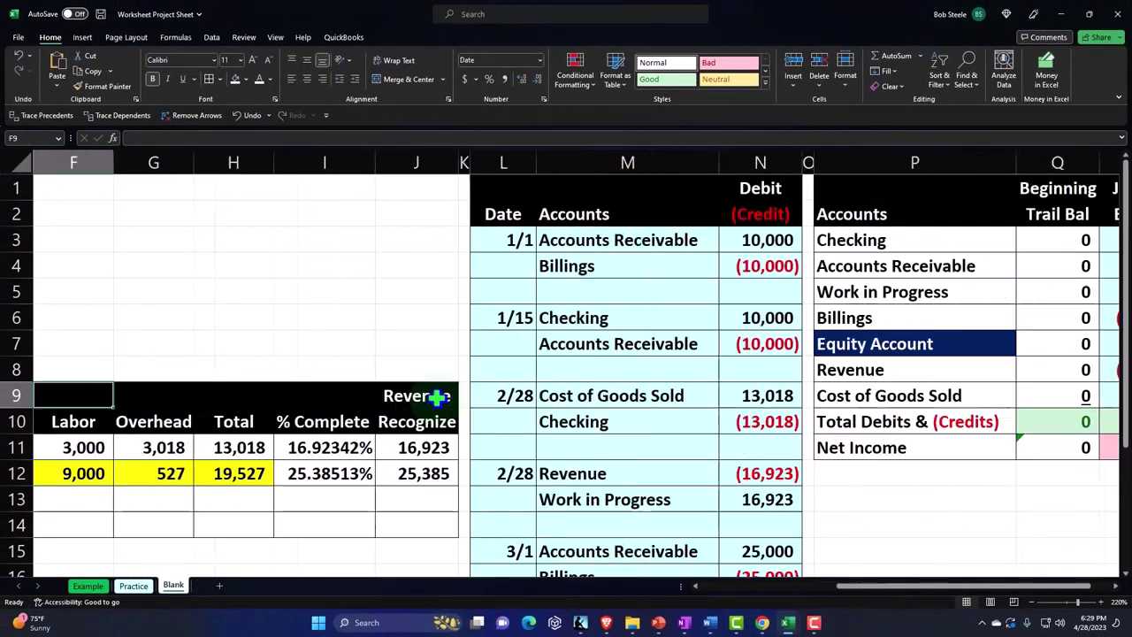
Select the Billing Schedule months in D2:D4, then return to the QuickBooks 03/31/2025 expense.
key(Left)
key(Left)
key(Left)
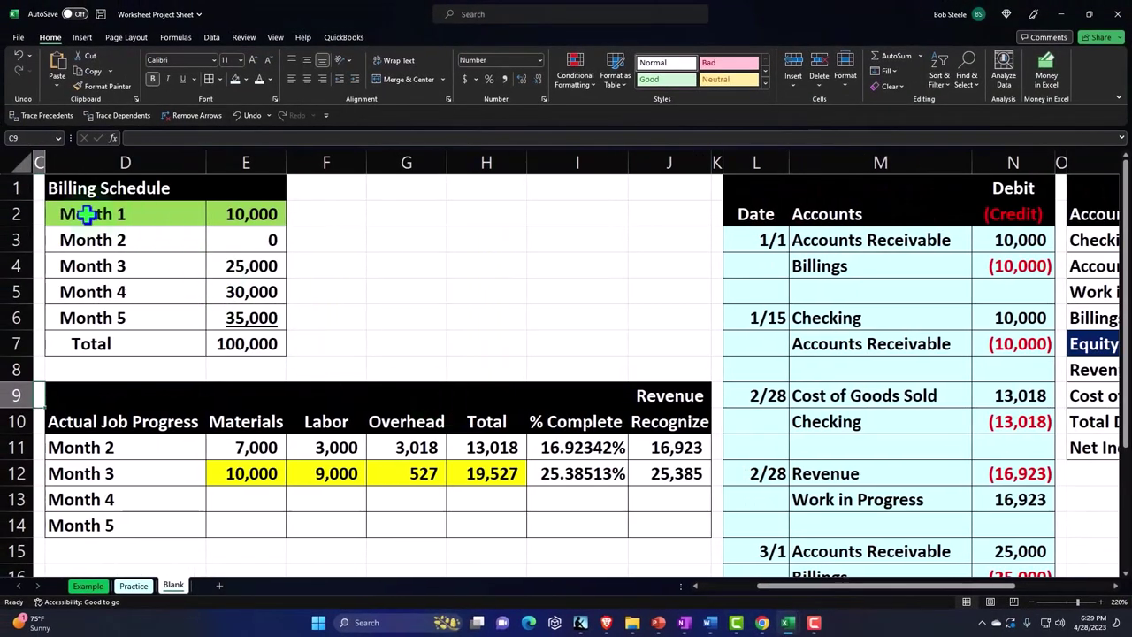
mouse_move(88, 213)
mouse_down()
mouse_move(43, 222)
mouse_move(207, 215)
mouse_move(277, 278)
mouse_move(301, 340)
mouse_up()
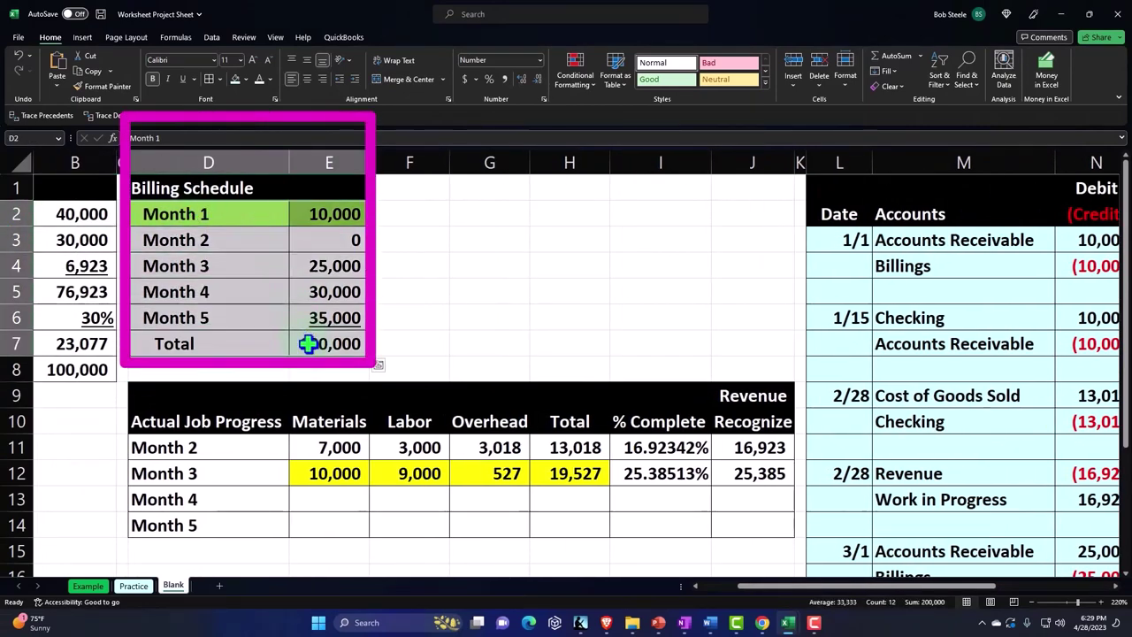
key(alt+Tab)
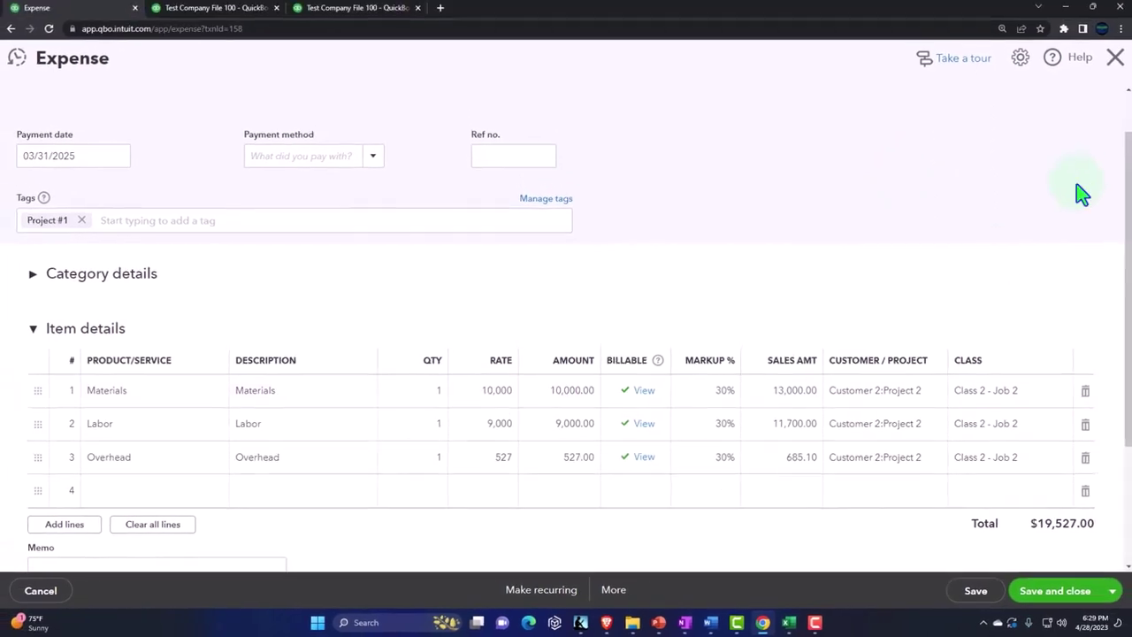
Close the expense and reopen Project 2's overview from the Projects list.
click(1114, 62)
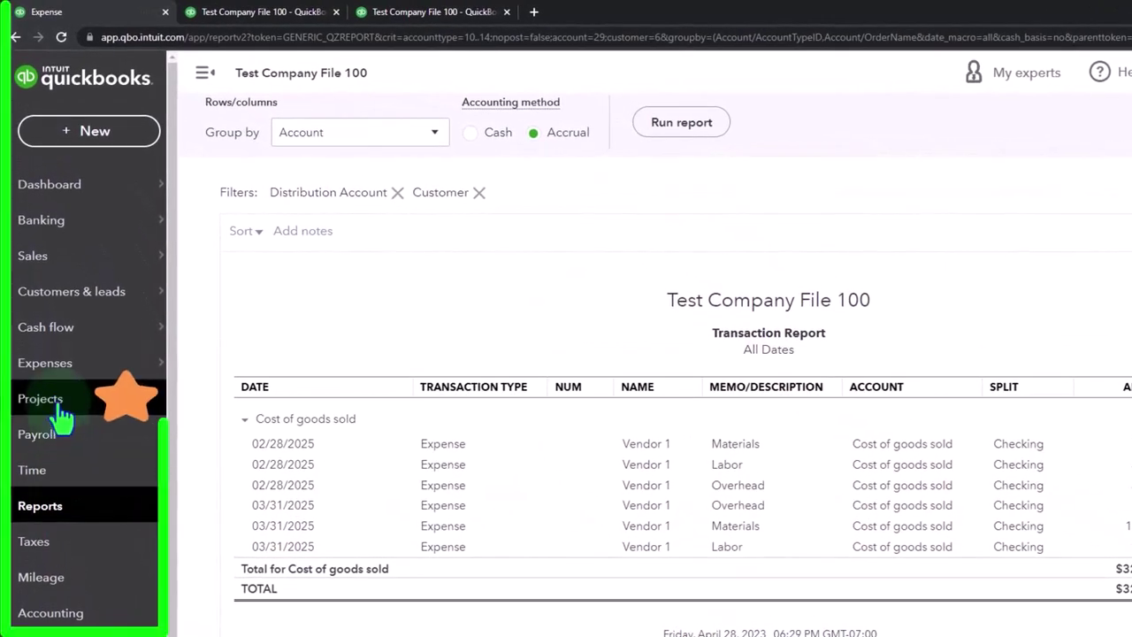
click(58, 405)
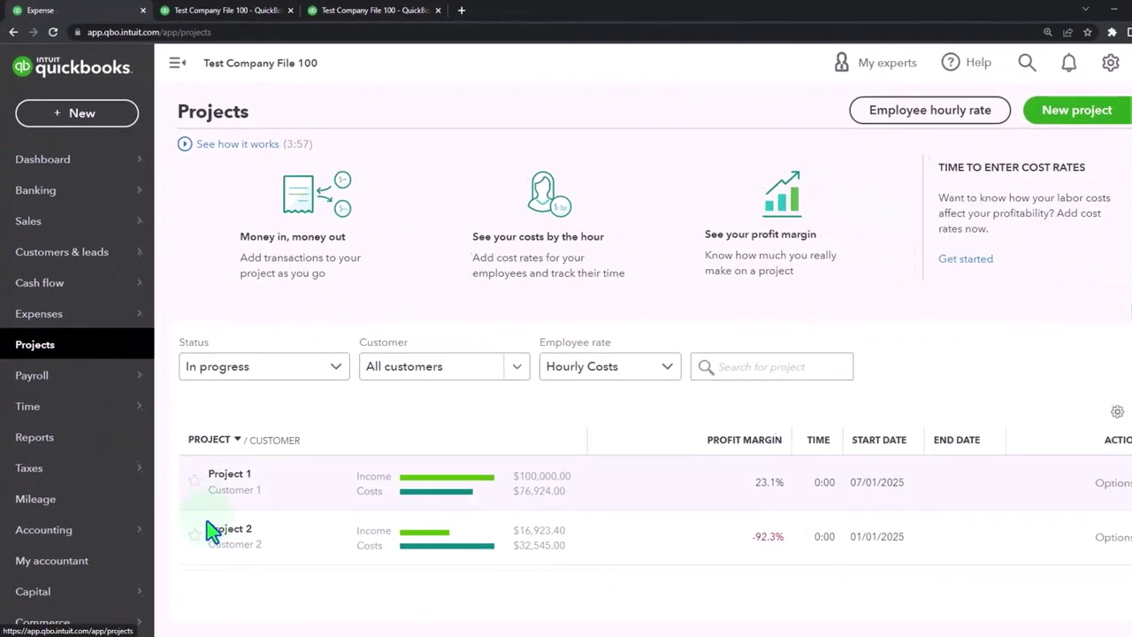
click(212, 513)
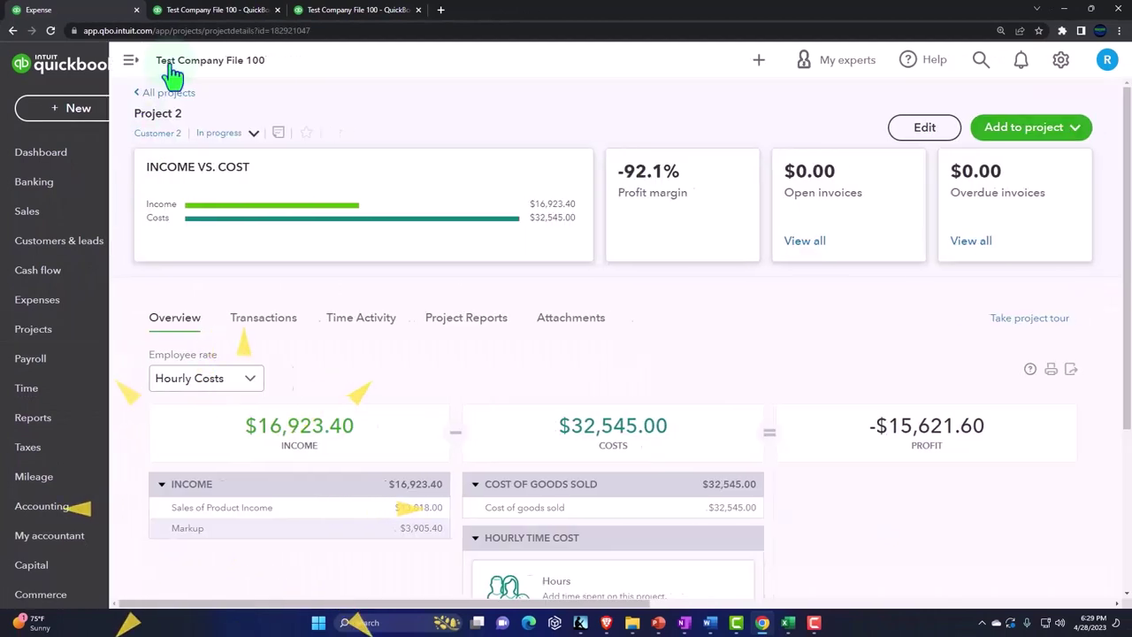
Start a new invoice from Project 2's overview.
click(1035, 128)
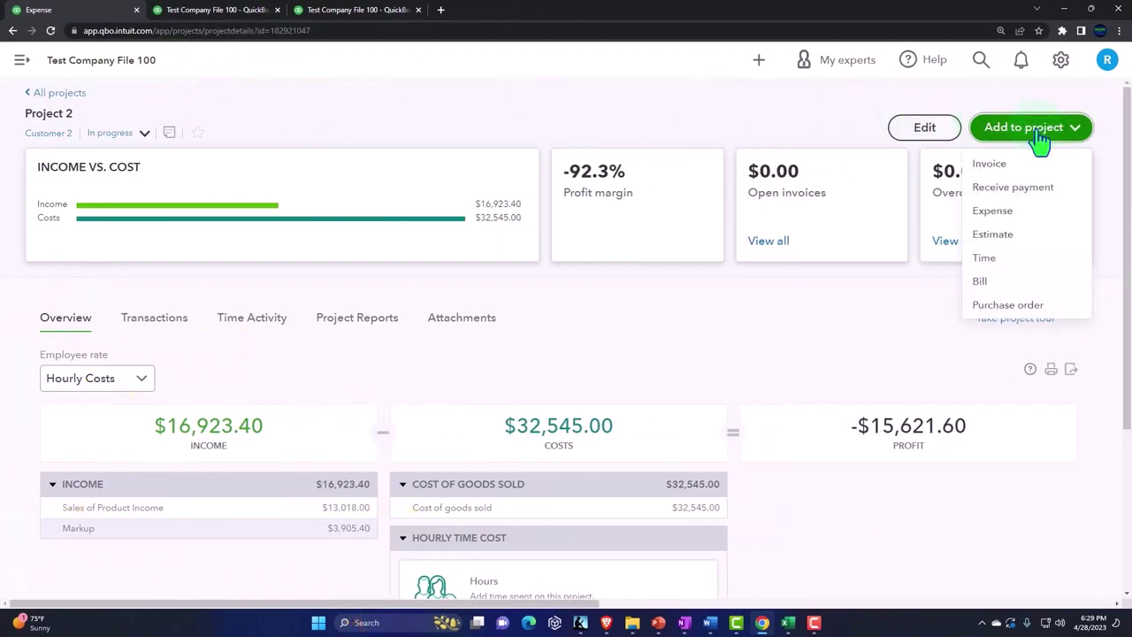
click(1000, 164)
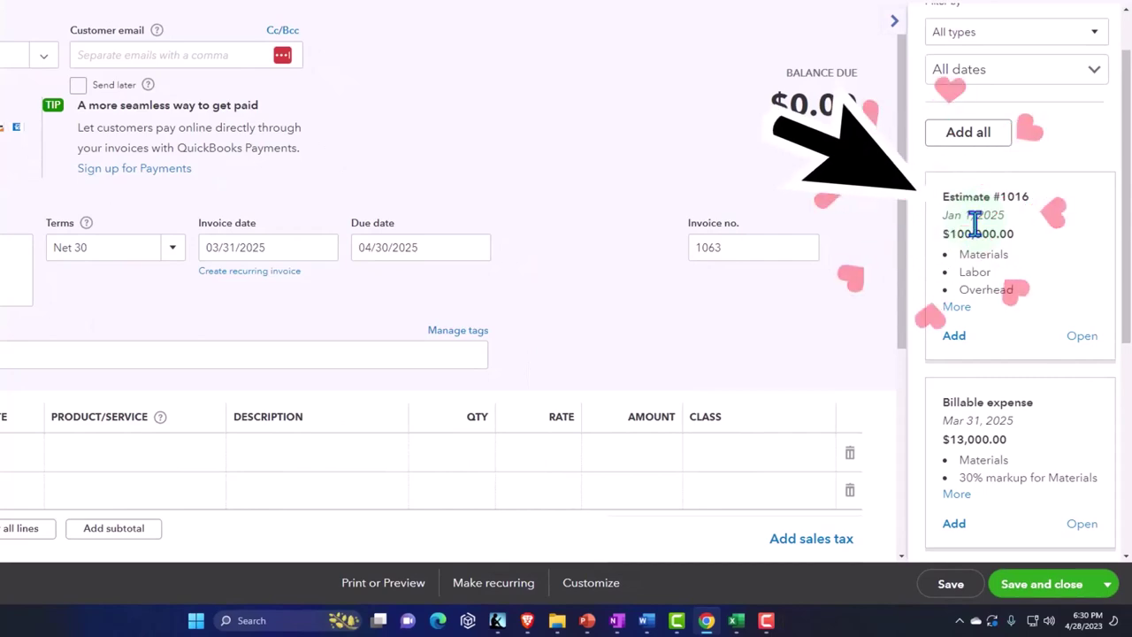
scroll(978, 230, down, 5)
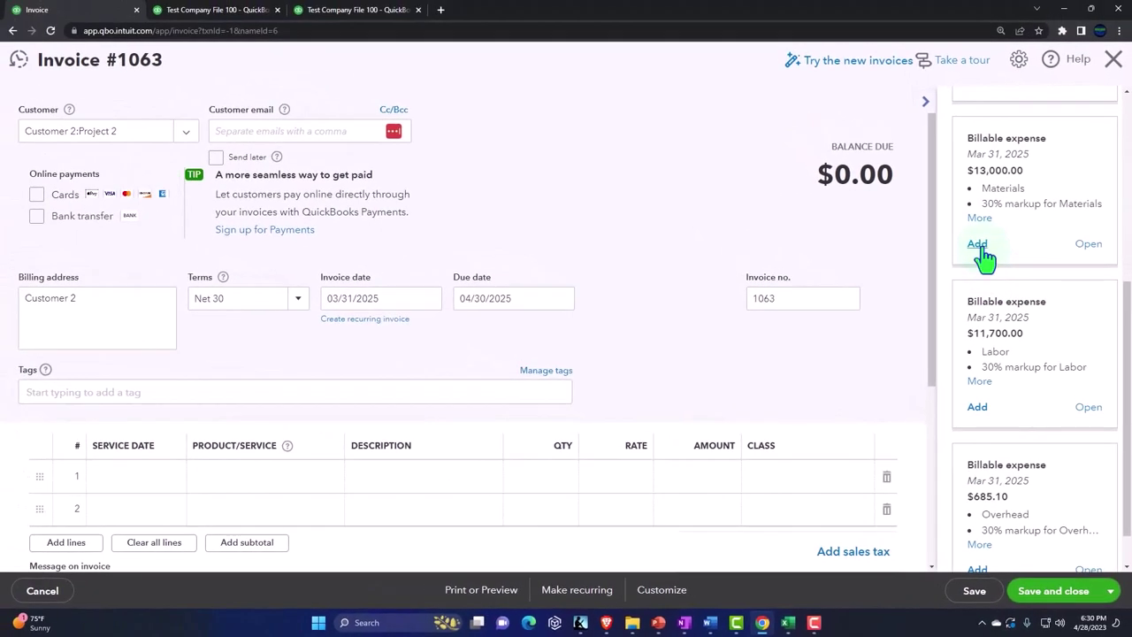
Add the billable materials, labor and overhead expenses, keeping Customer 2:Project 2 as customer.
click(978, 243)
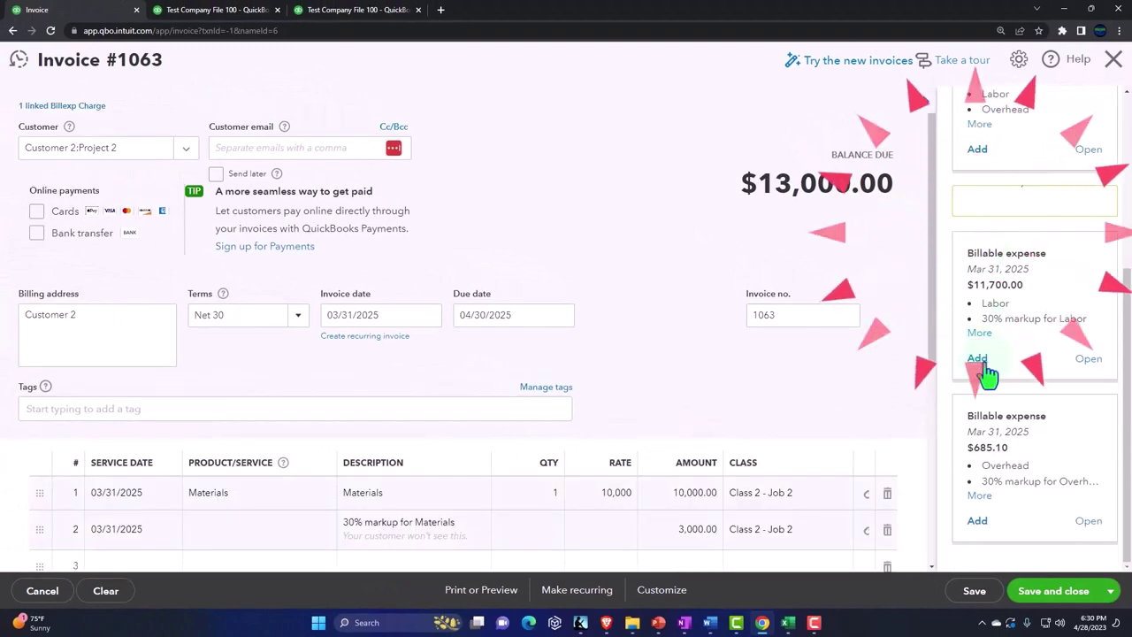
click(977, 363)
click(981, 524)
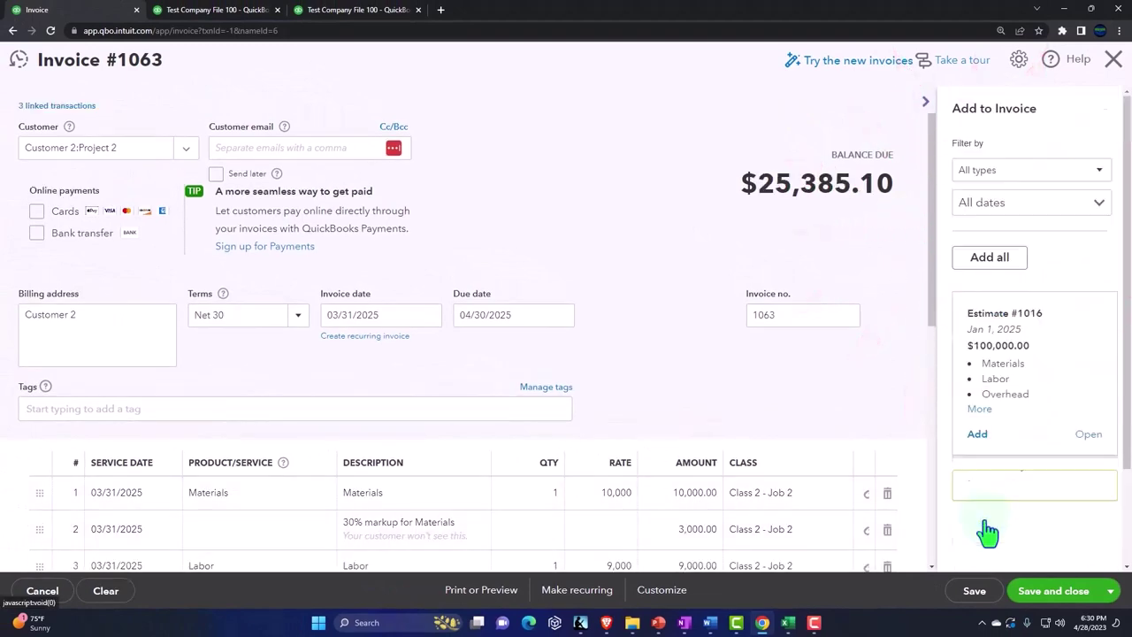
click(137, 152)
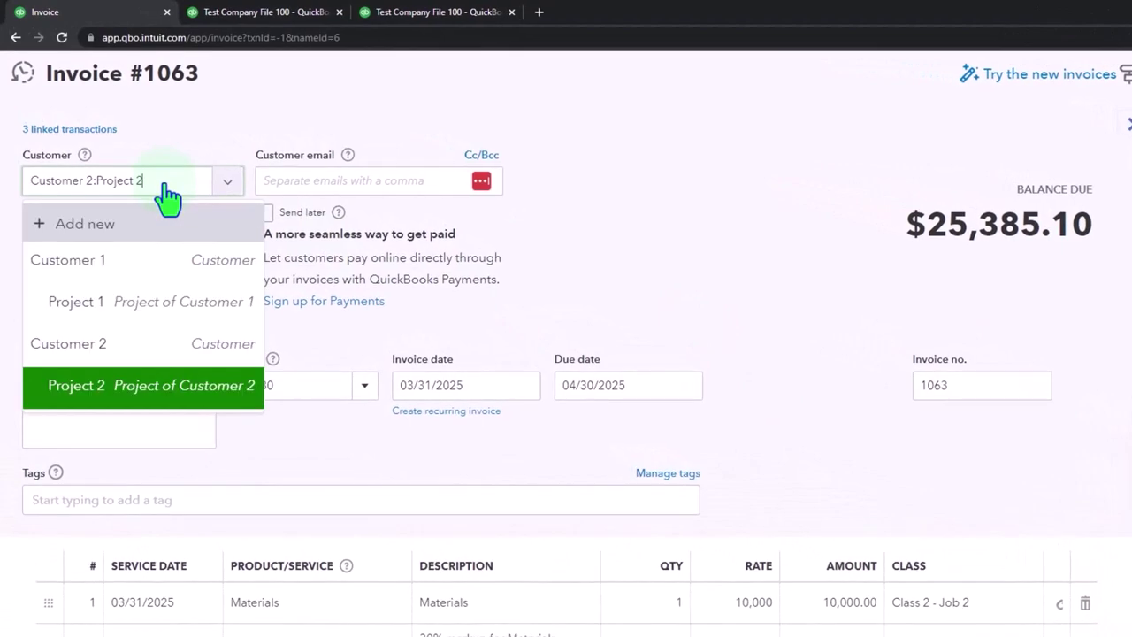
key(Tab)
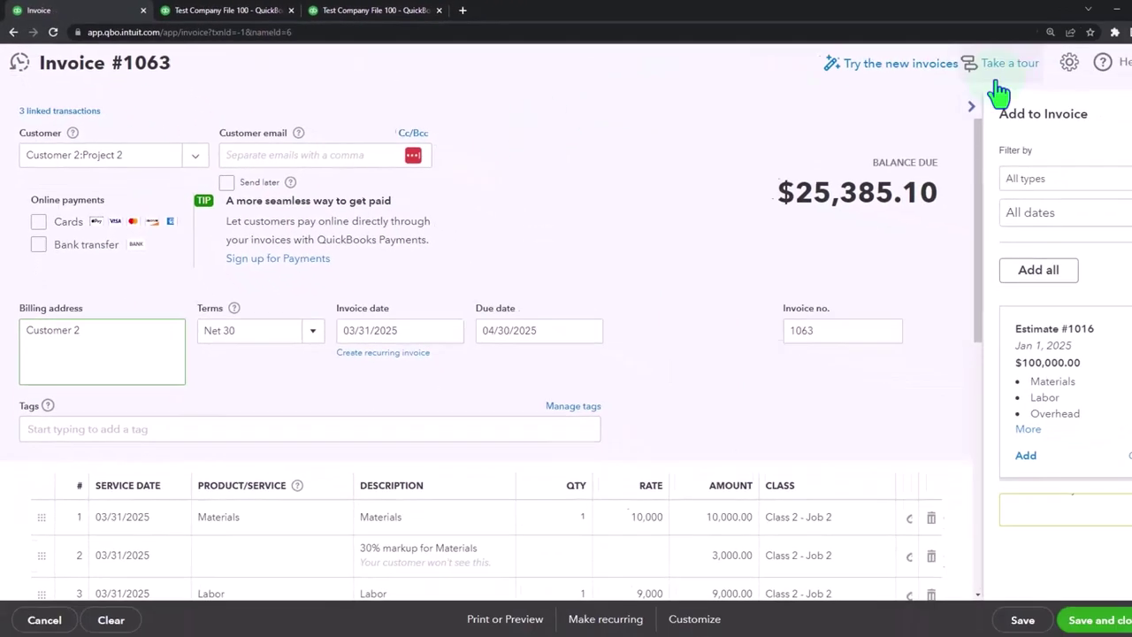
Hide the estimates panel, check the invoice date, and review the six lines totalling $25,385.10.
click(972, 106)
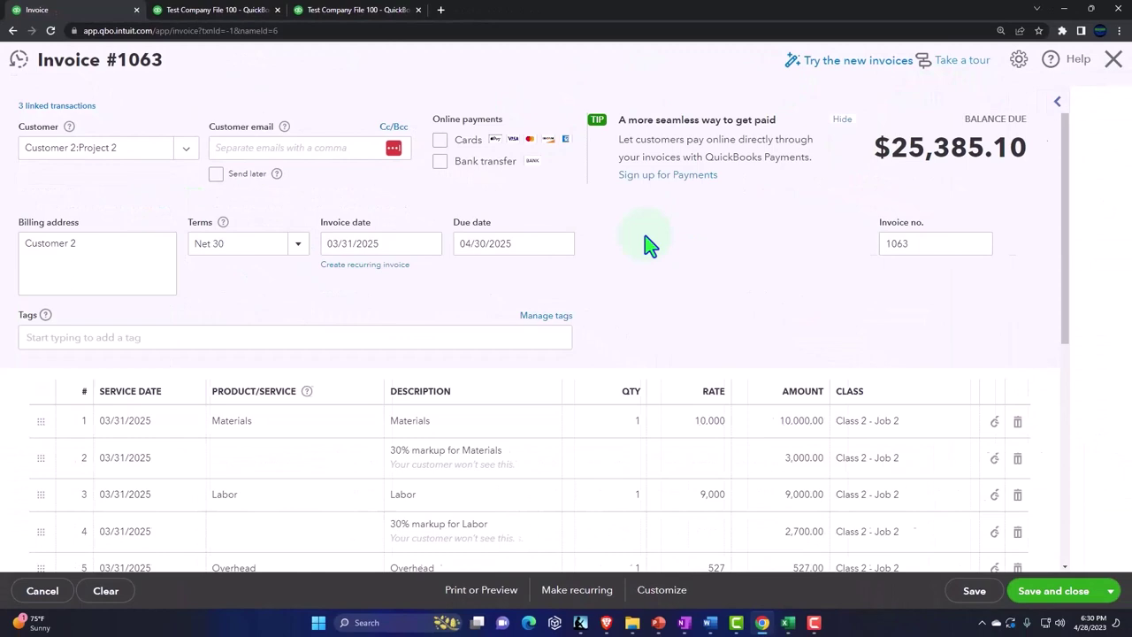
click(387, 248)
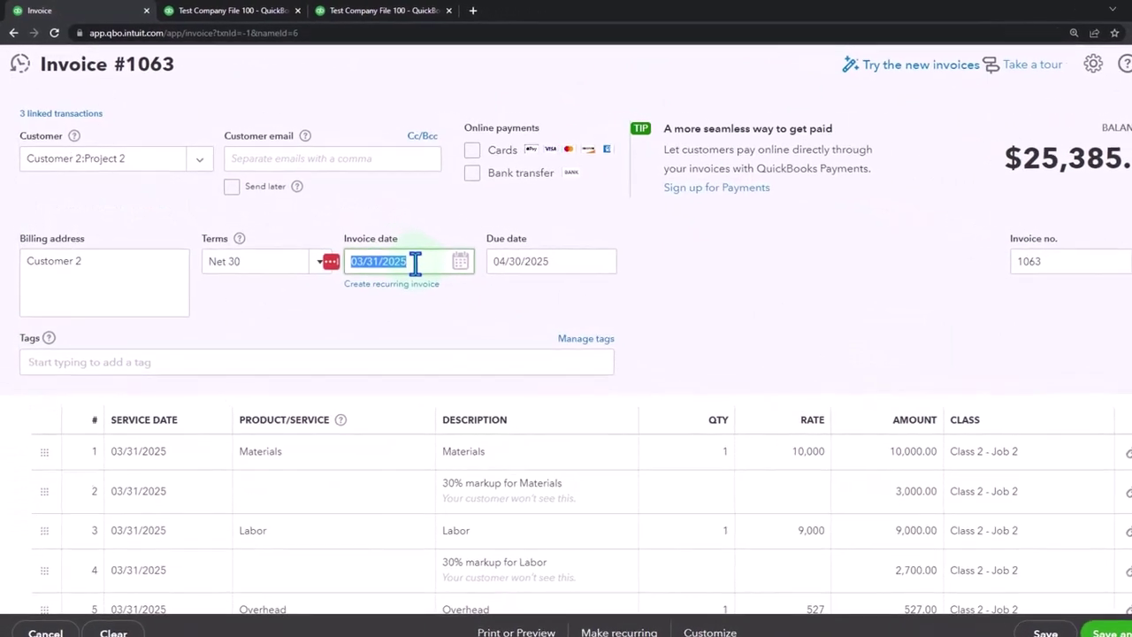
click(387, 248)
key(Tab)
key(Tab)
key(Tab)
key(Tab)
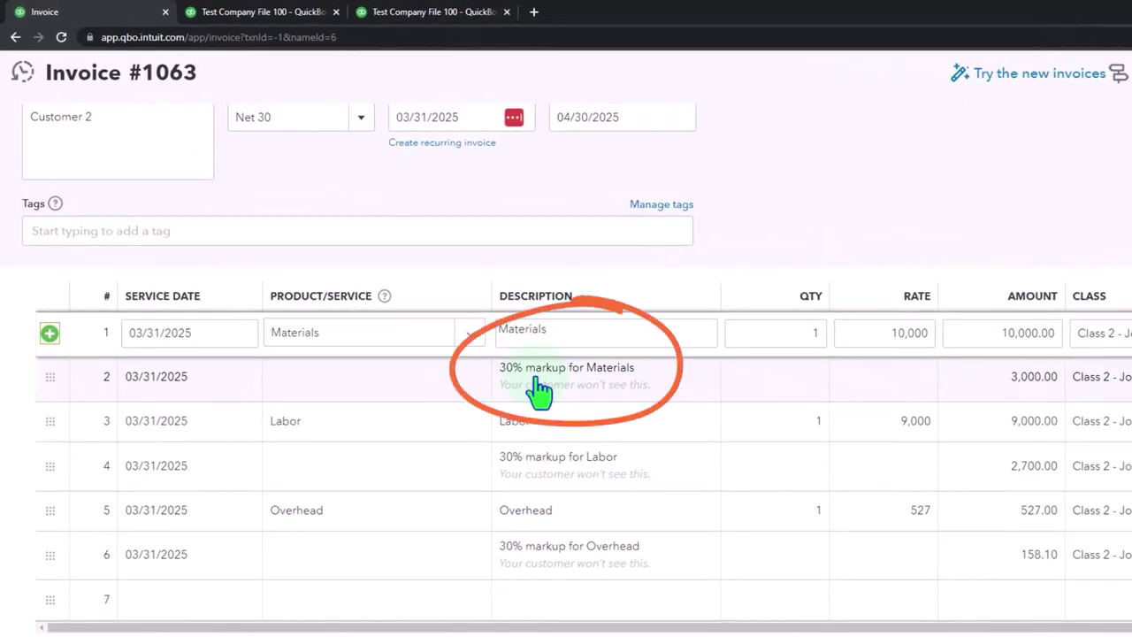
scroll(540, 389, down, 1)
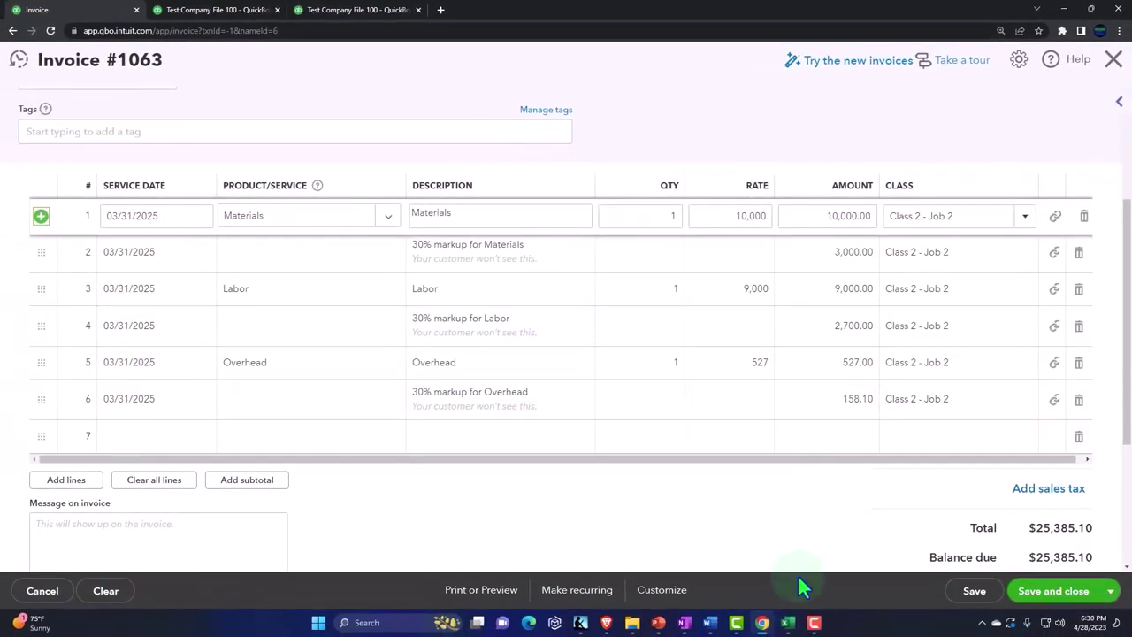
Back in Excel, re-enter =H12/B5 in I12 for Month 3's 25.38513% complete.
click(829, 576)
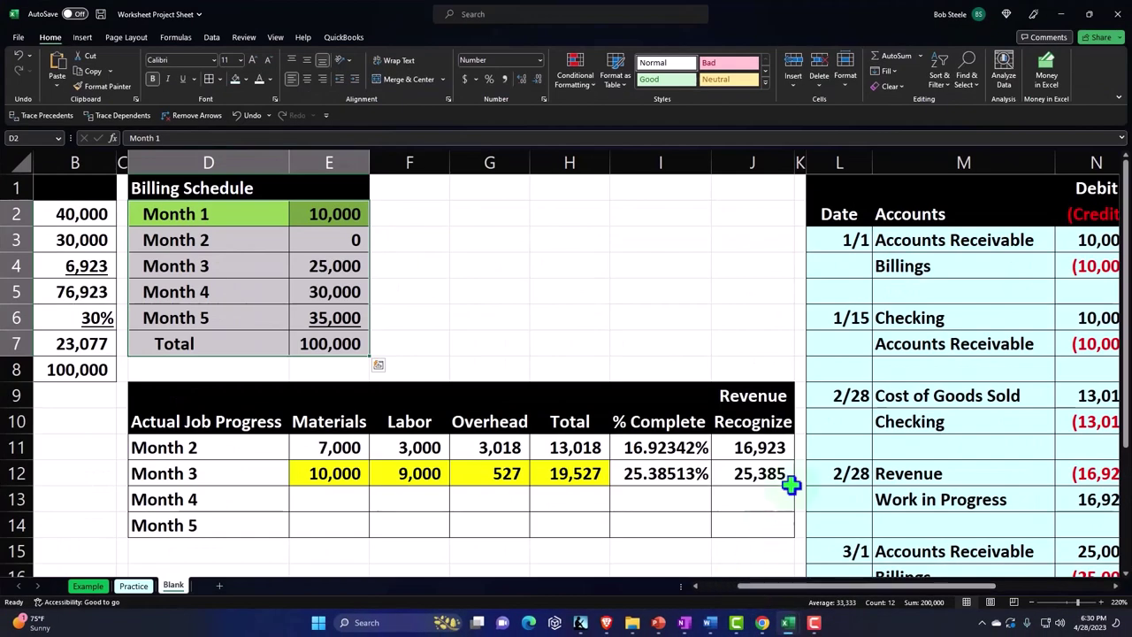
click(790, 483)
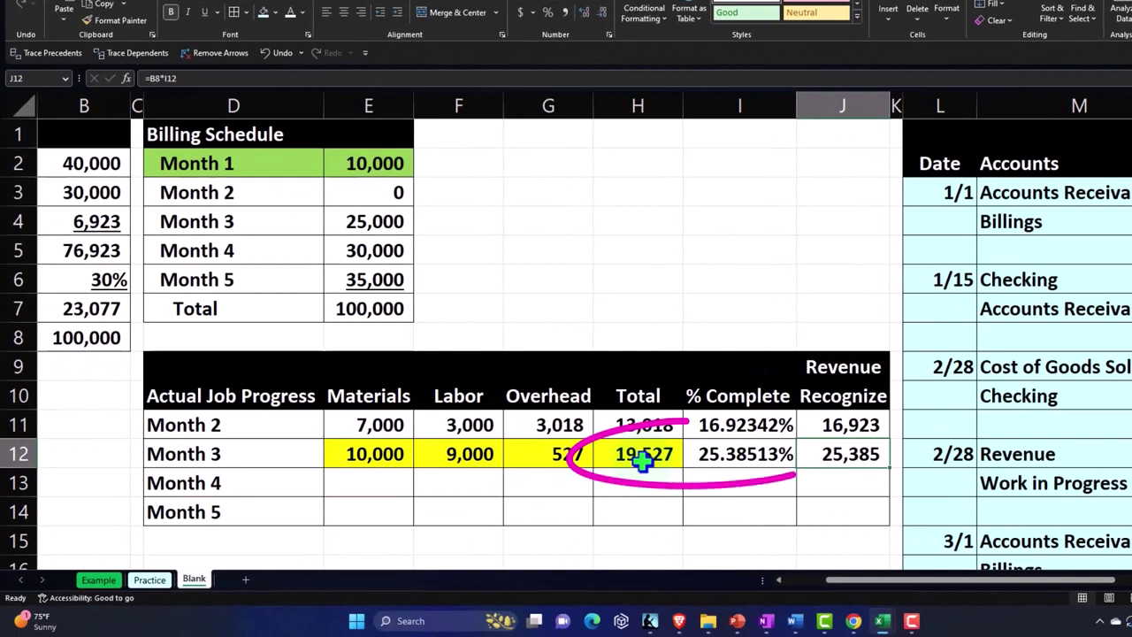
click(688, 456)
text(=H12/B5)
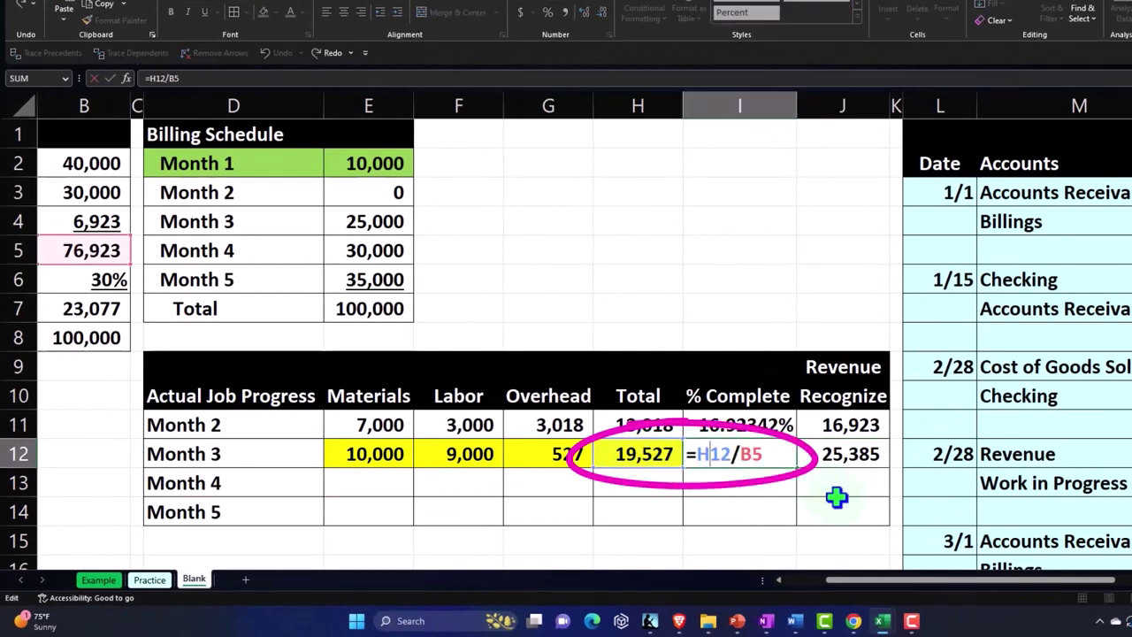
drag(877, 594, 790, 609)
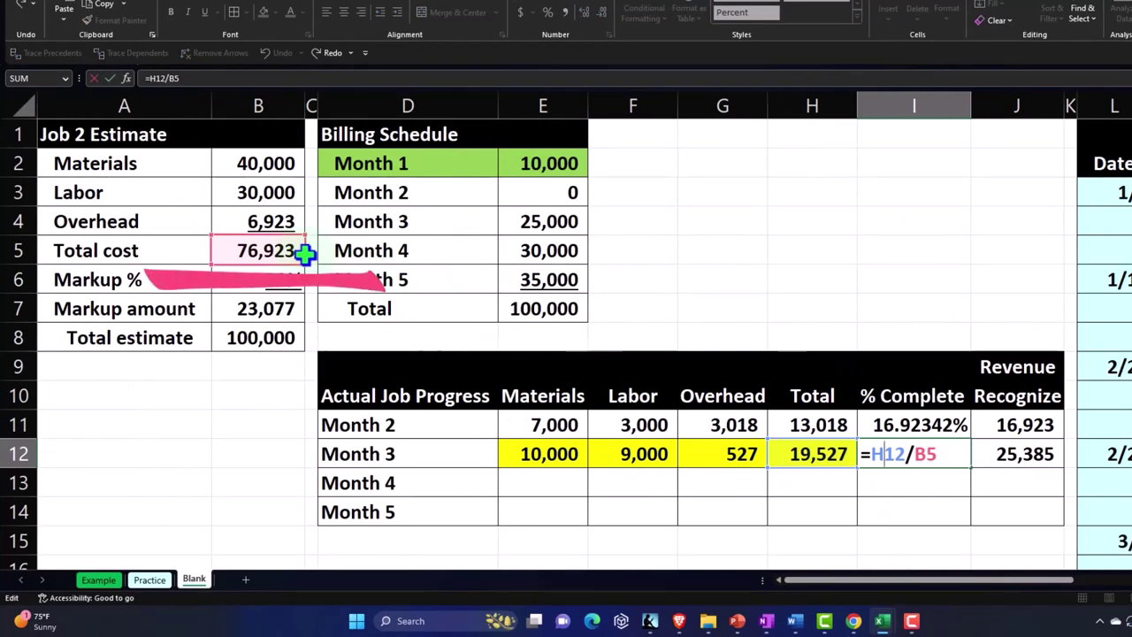
key(Return)
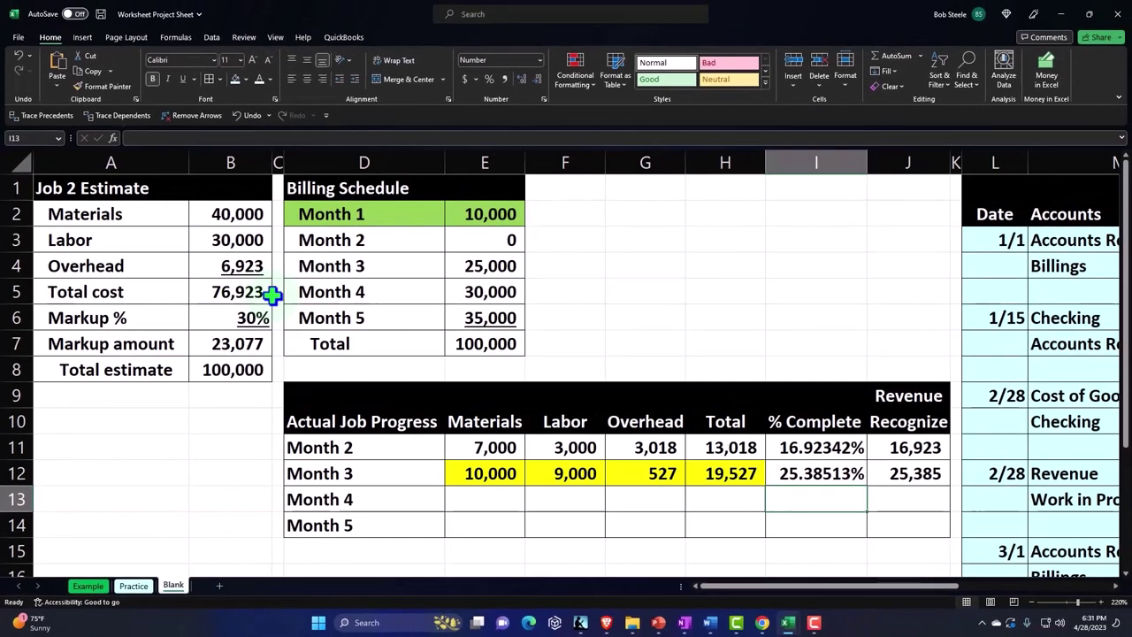
Verify J12's =B8*I12 formula gives 25,385 revenue to recognize, then head to the journal.
key(Up)
key(Right)
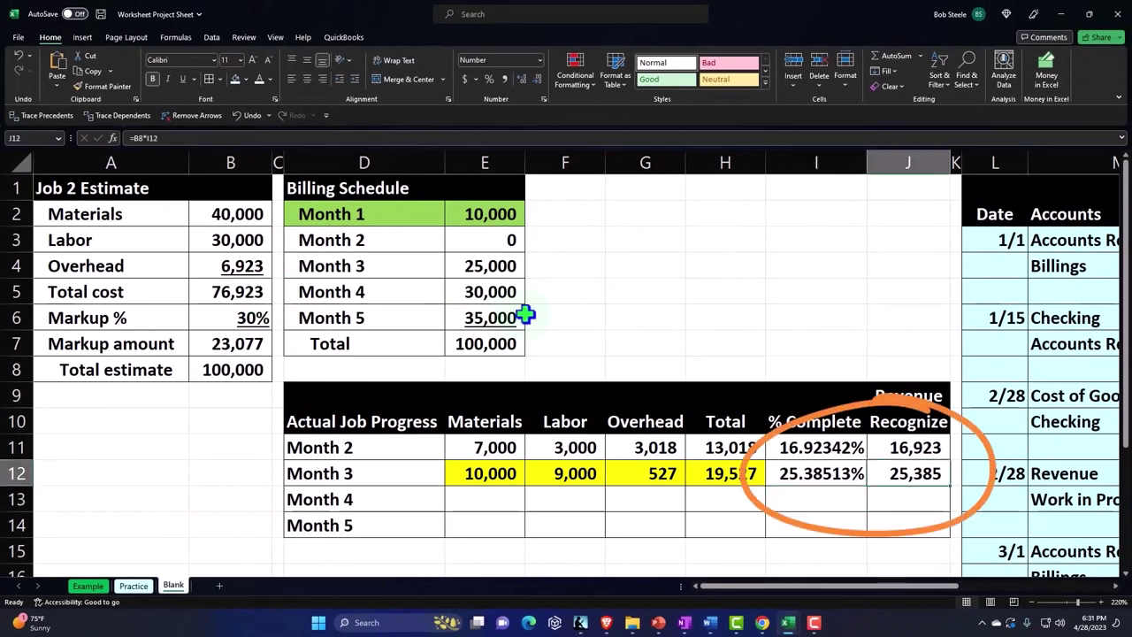
double_click(904, 473)
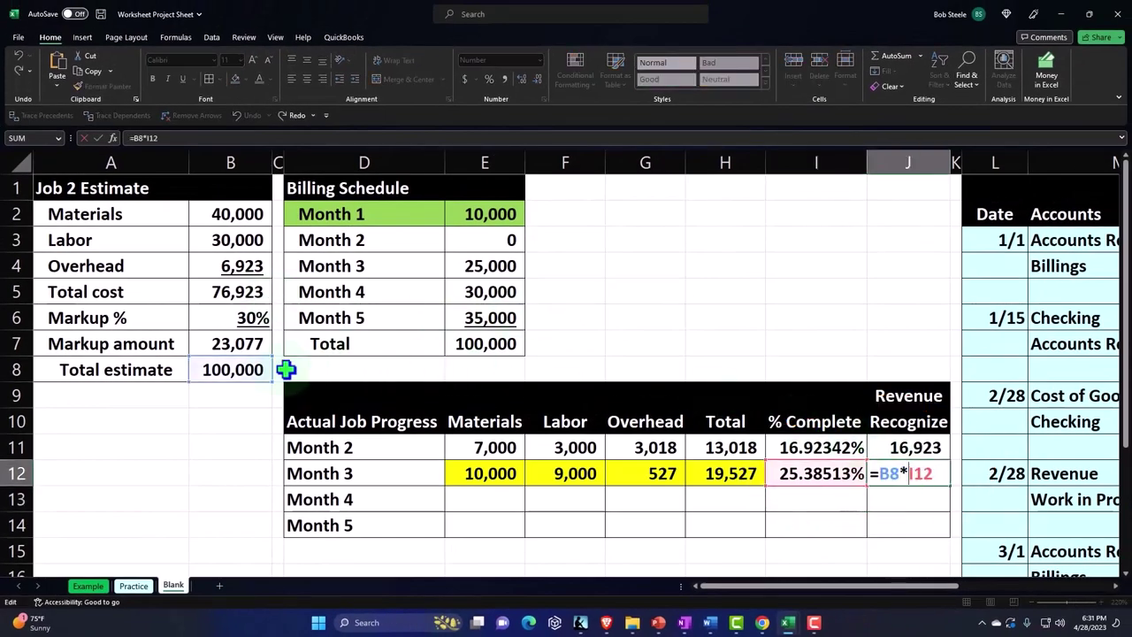
key(ctrl+Return)
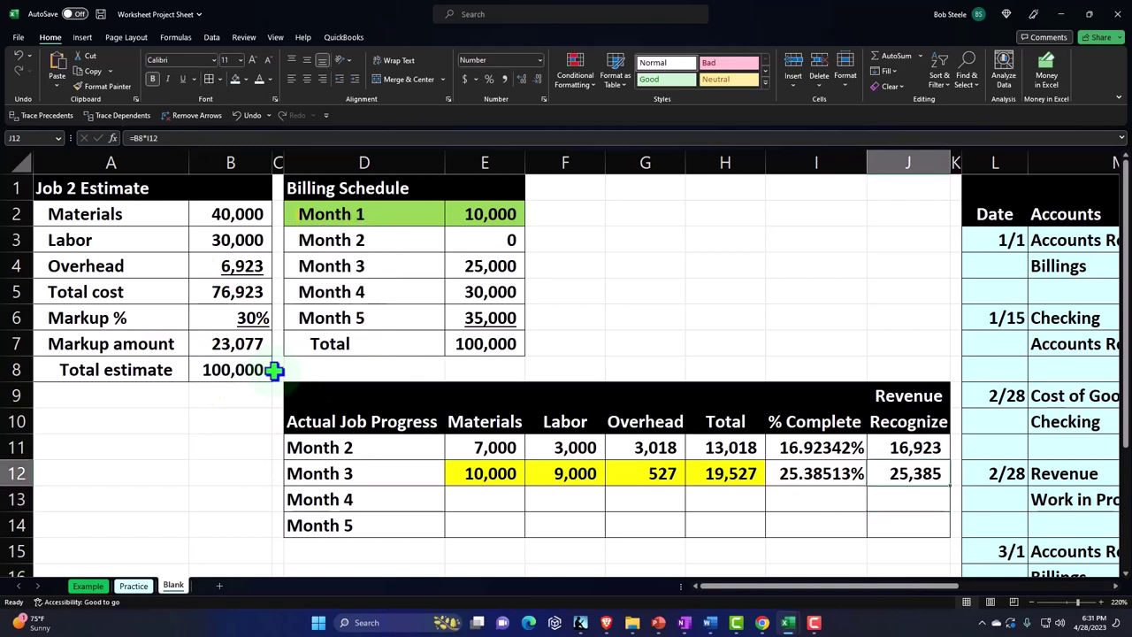
key(Left)
key(Left)
key(Right)
key(Right)
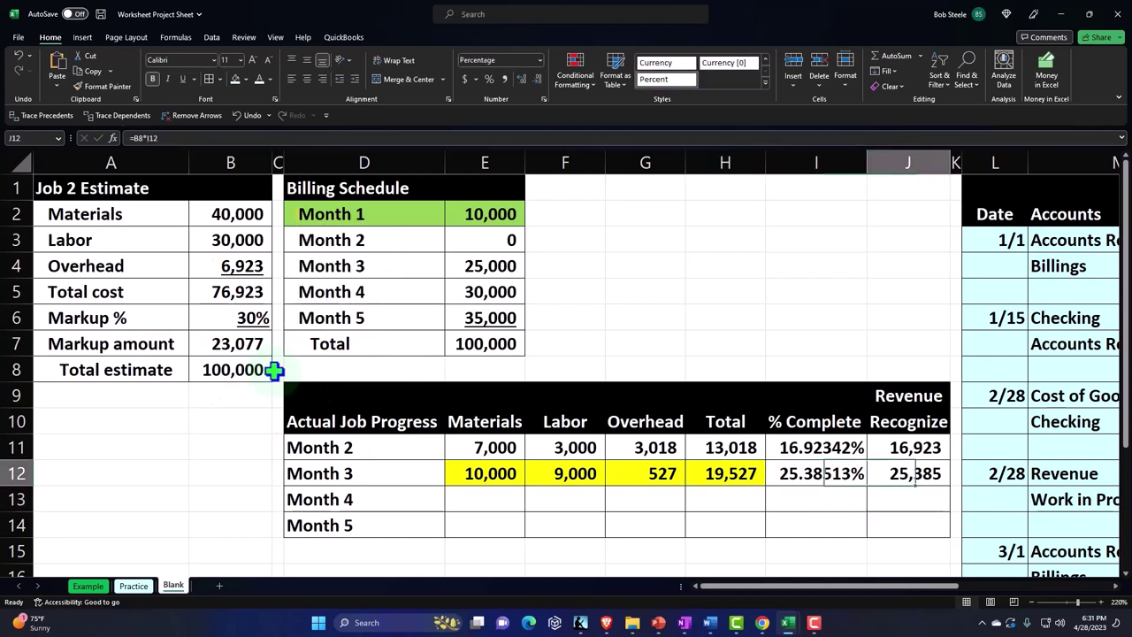
drag(823, 494, 1044, 502)
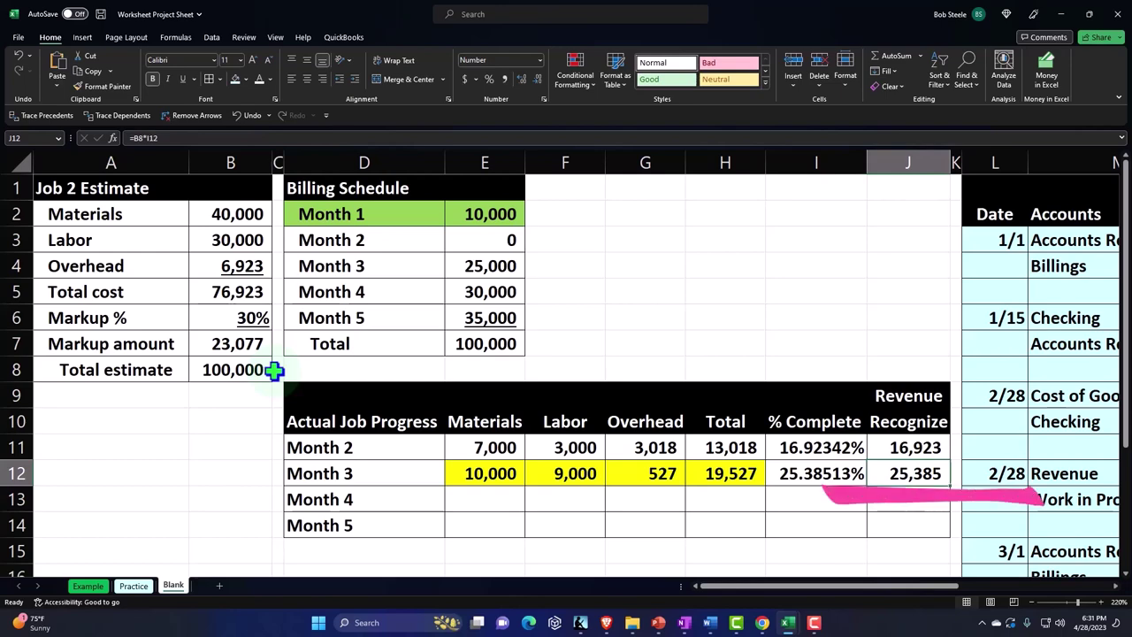
key(Right)
key(Right)
key(Right)
key(Right)
key(Right)
key(Right)
Give journal rows 23–25 the journal's light-blue fill for a new entry.
key(Down)
key(Down)
key(Down)
key(Down)
key(Down)
key(Down)
key(Down)
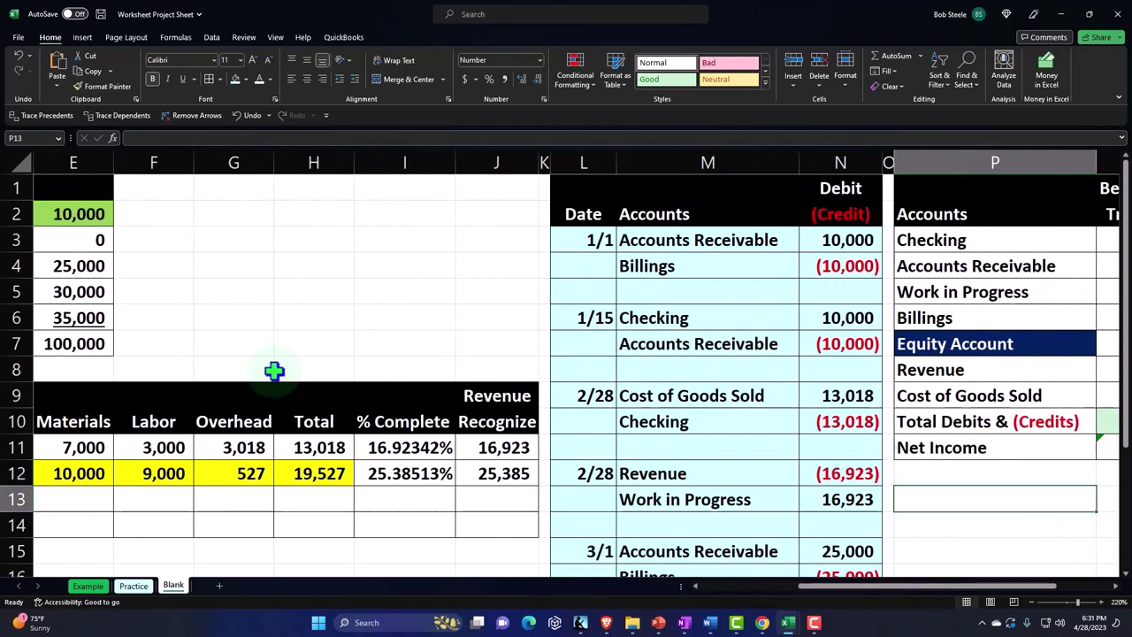
key(Down)
key(Down)
key(Down)
key(Down)
key(Down)
key(Down)
key(Down)
key(Left)
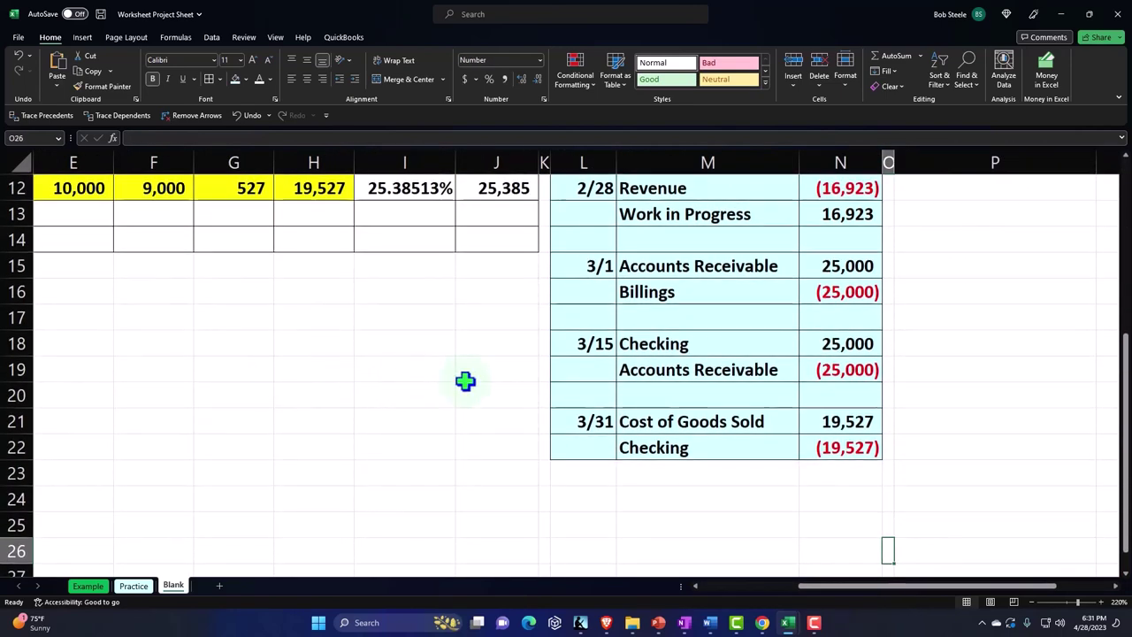
drag(583, 471, 816, 525)
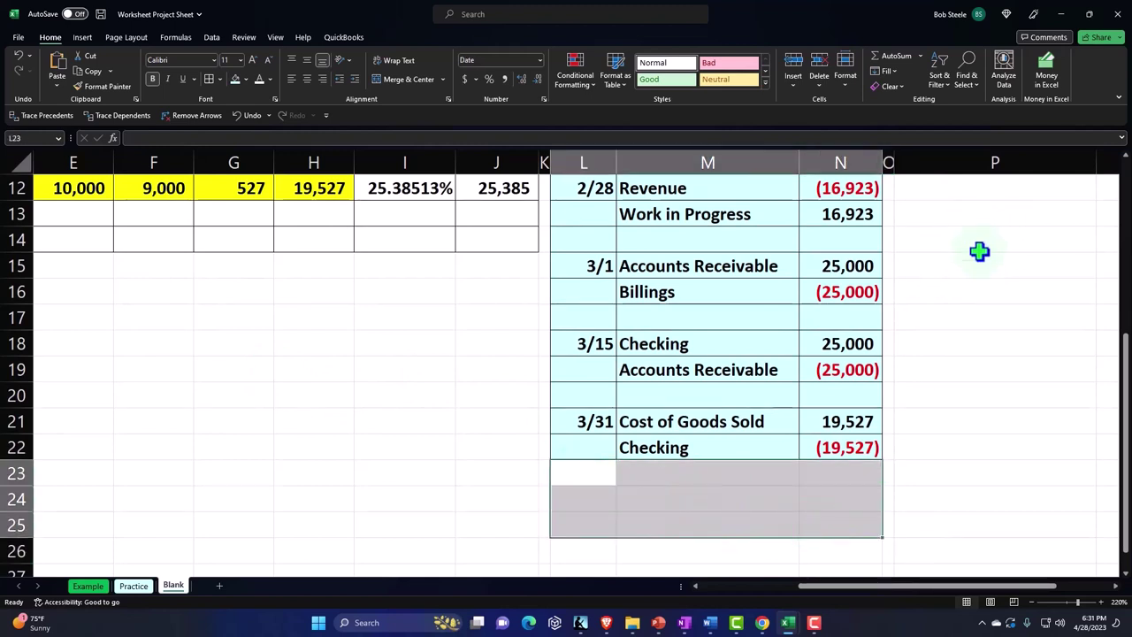
key(F4)
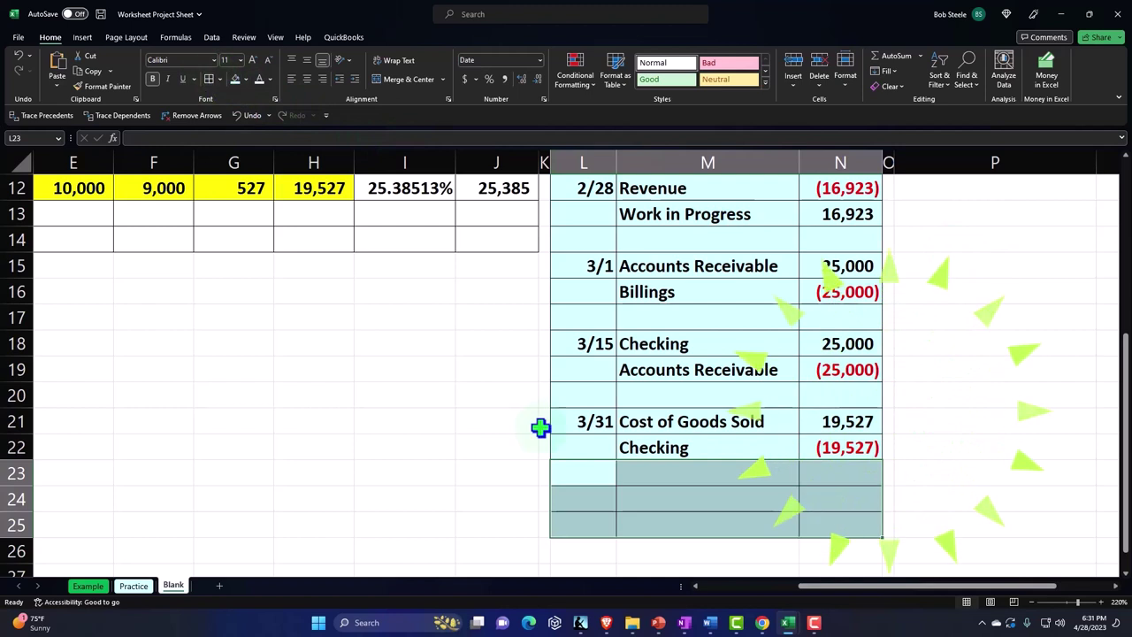
Enter a 3/31 Revenue line with a (25,385) amount referencing the recognized revenue.
click(586, 495)
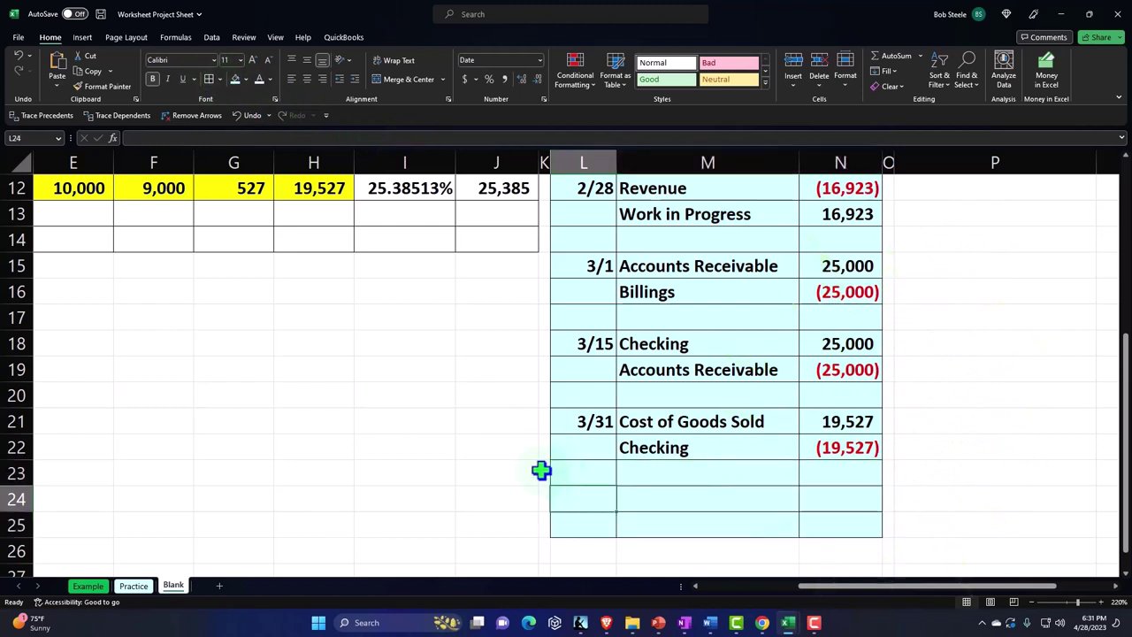
text(3)
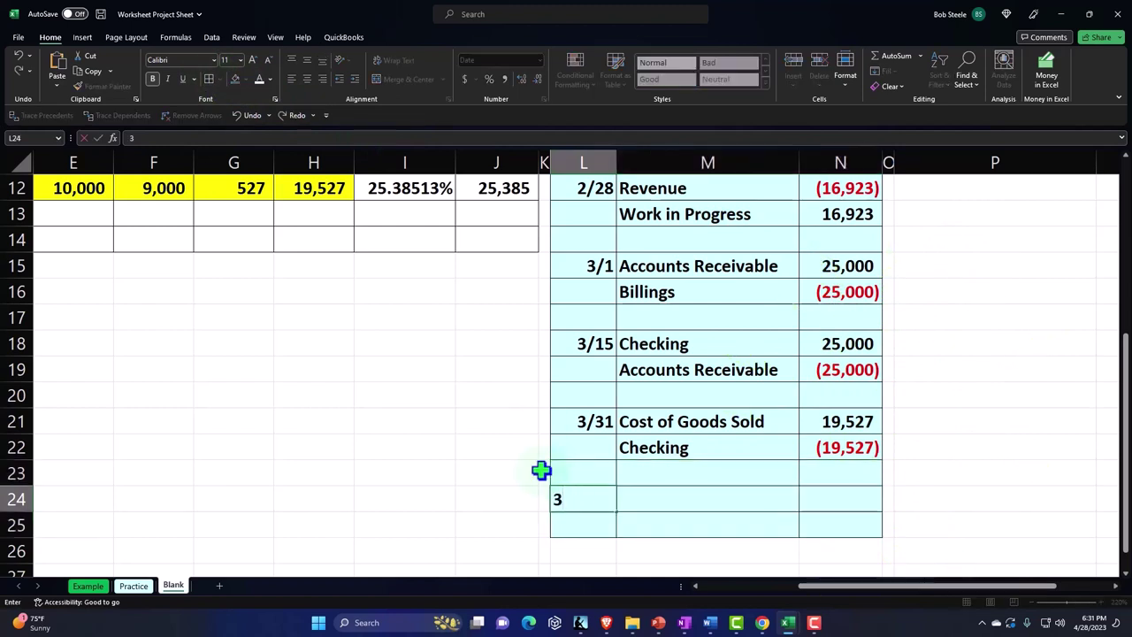
text(/31)
key(Tab)
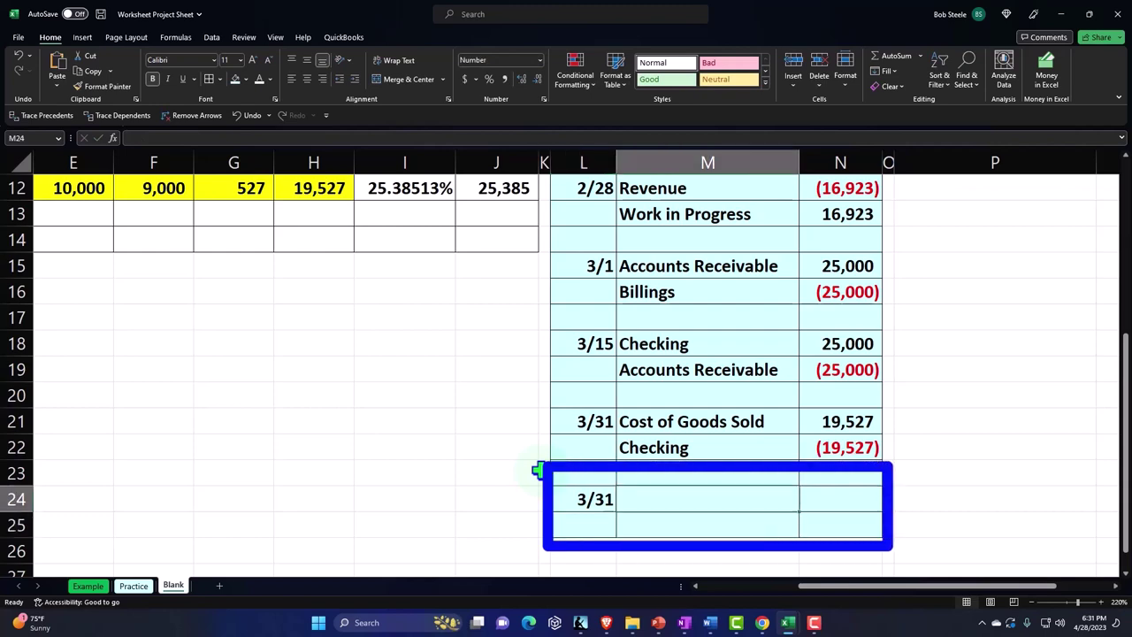
text(+)
scroll(854, 422, up, 4)
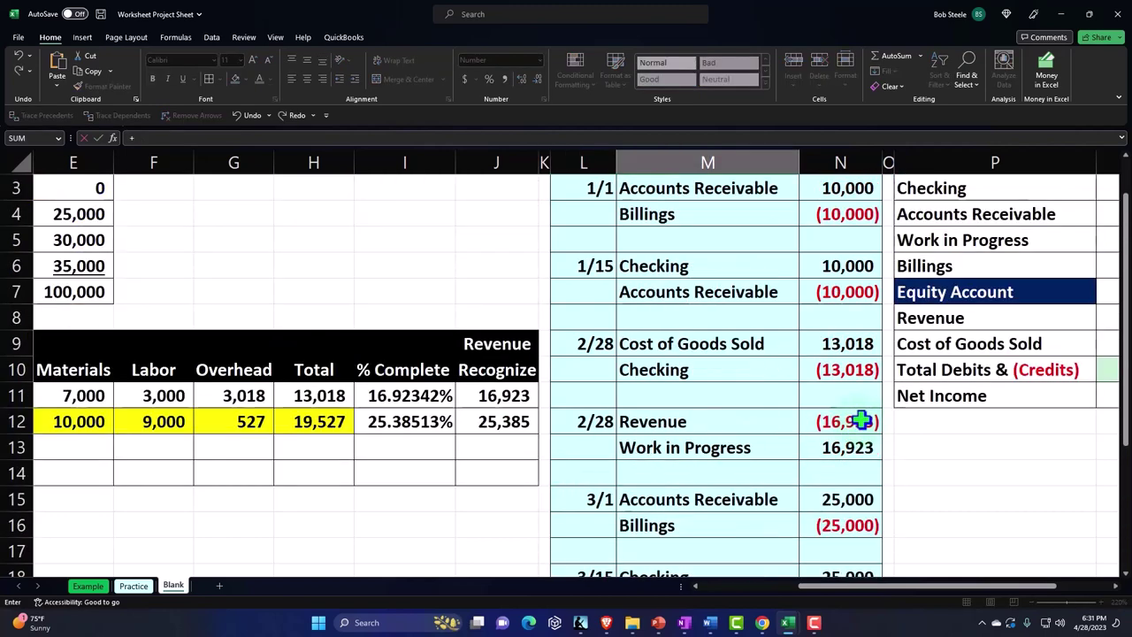
click(935, 370)
key(Tab)
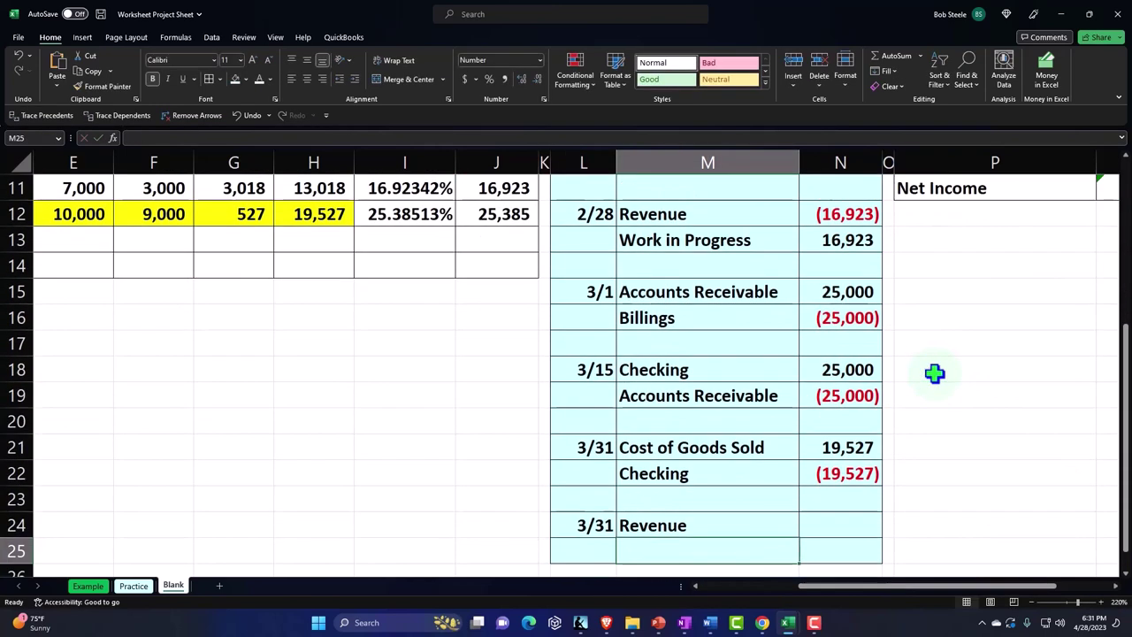
text(-)
key(Left)
key(Left)
key(Left)
key(Left)
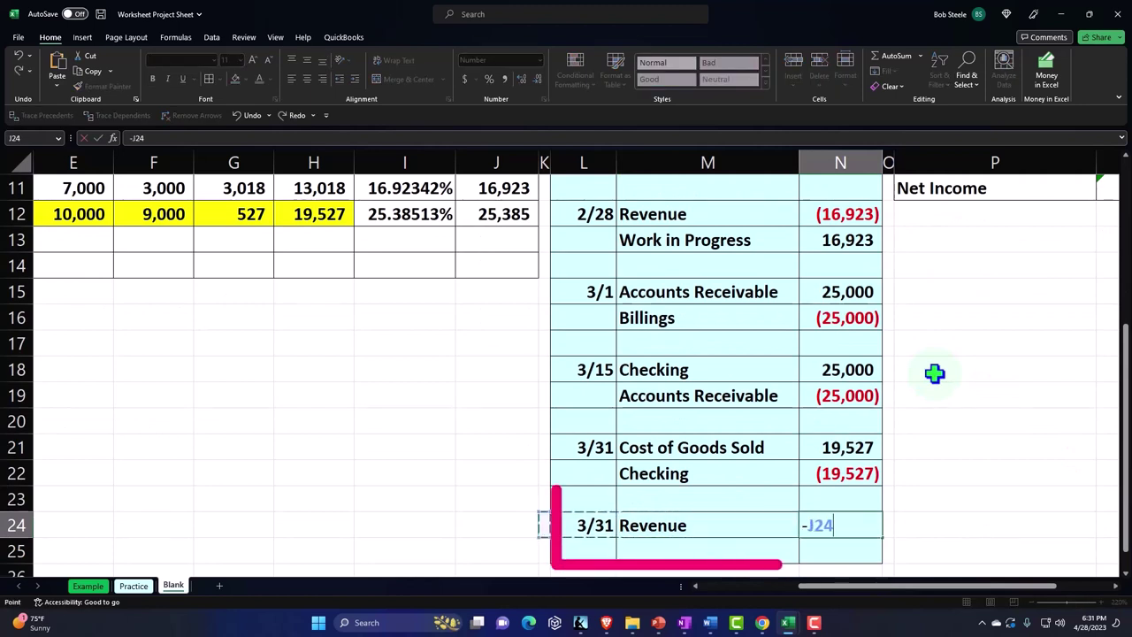
key(Up)
key(Up)
key(Up)
key(Up)
key(Up)
key(Up)
key(Up)
key(Up)
key(Up)
key(Up)
key(Up)
key(Left)
key(Left)
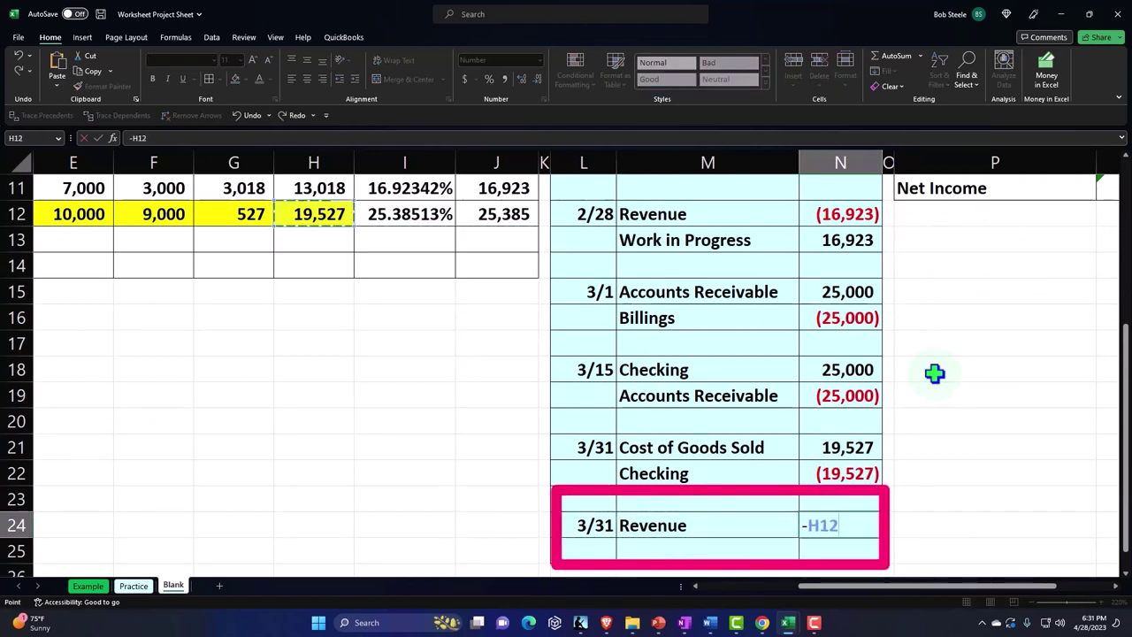
key(Right)
key(Right)
key(Right)
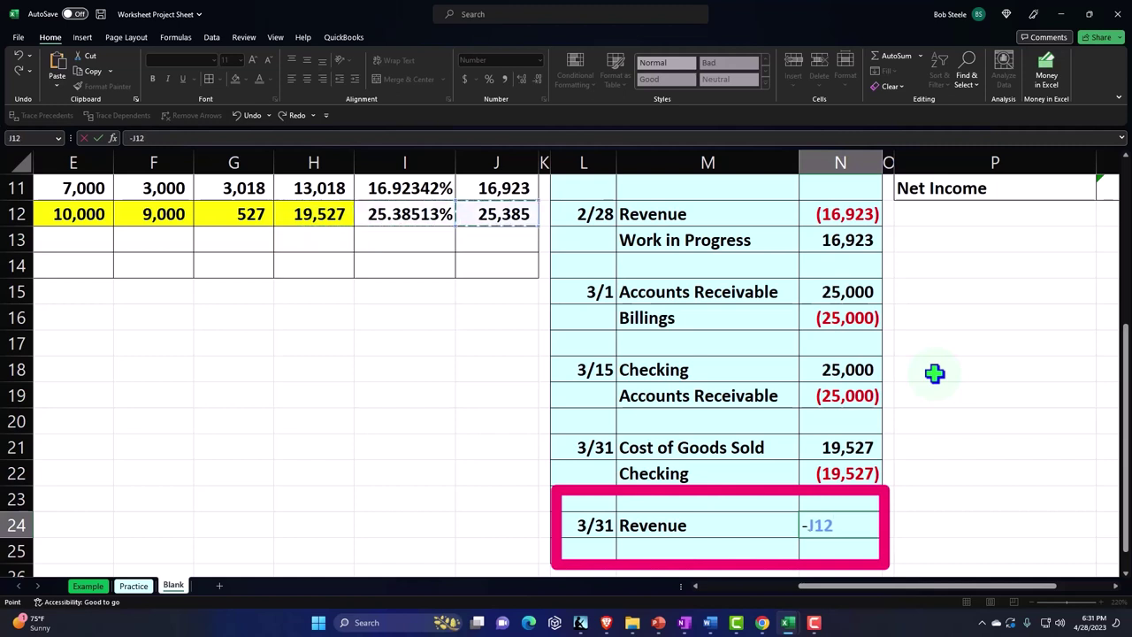
key(Left)
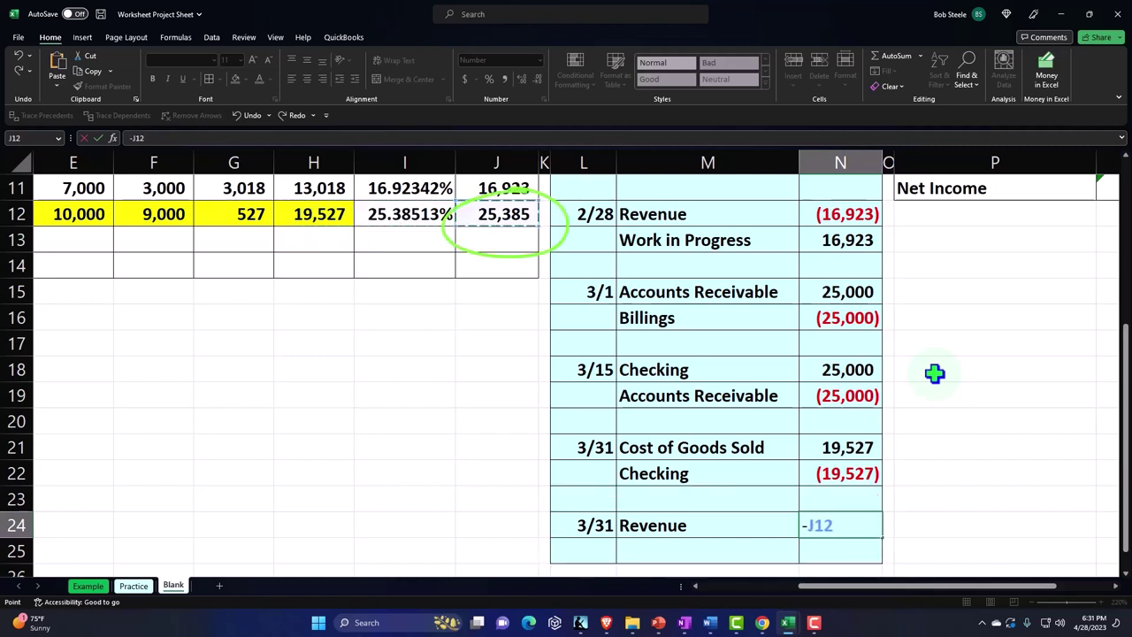
key(Return)
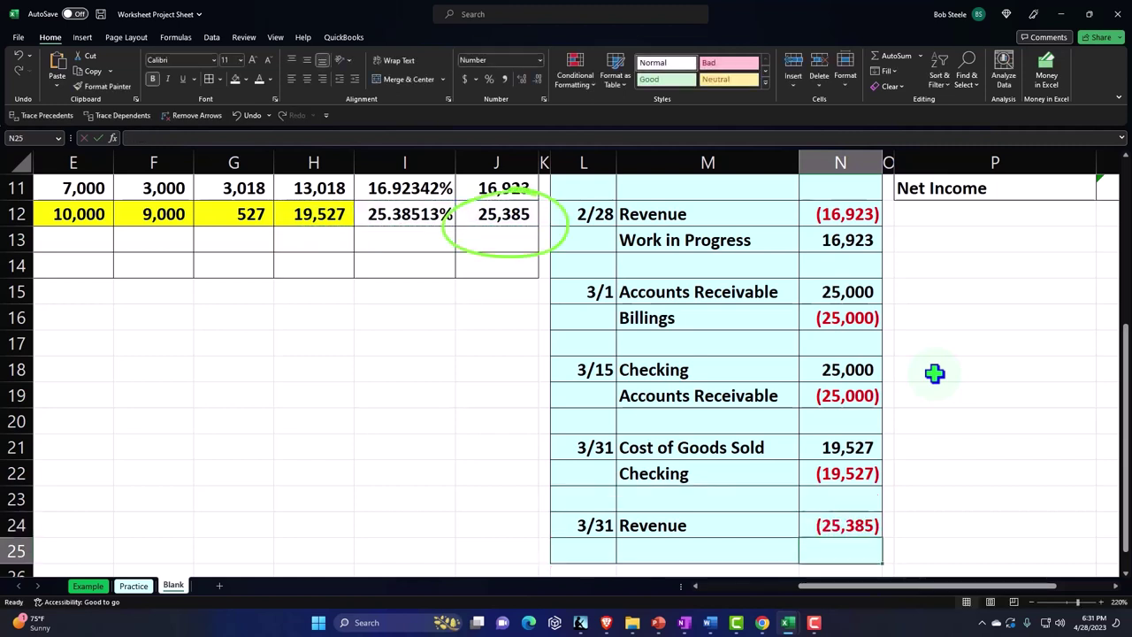
Add a Work in Progress line whose amount =-N24 offsets the 25,385 revenue.
key(Left)
text(+)
key(Right)
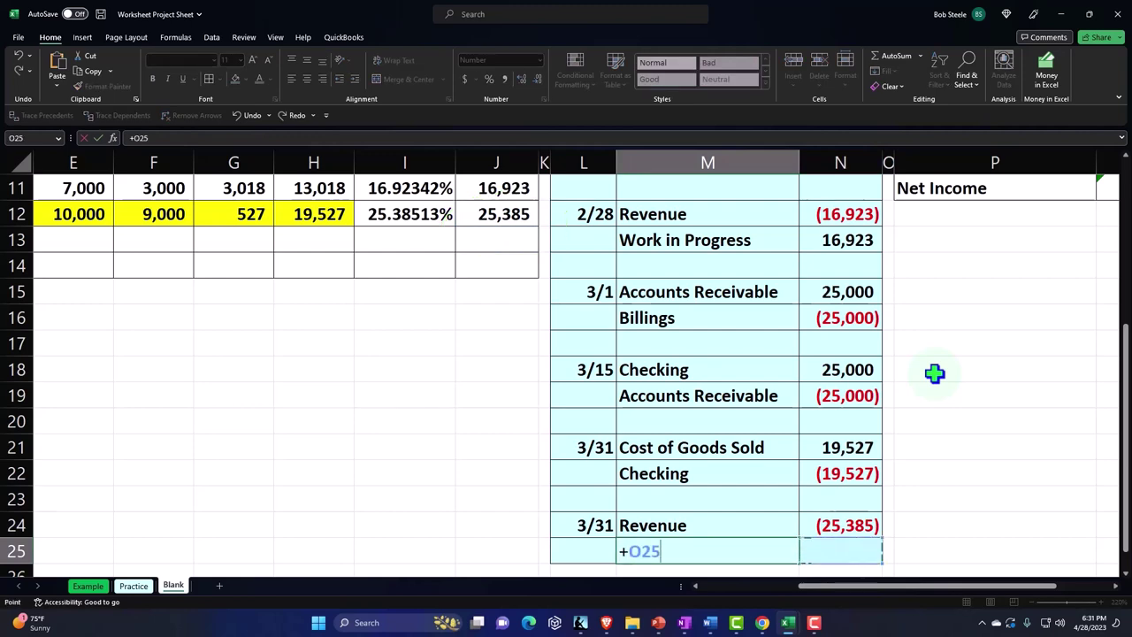
key(Right)
key(Right)
key(Up)
key(Up)
key(Up)
key(Up)
key(Up)
key(Up)
key(Up)
key(Up)
key(Up)
key(Up)
key(Up)
key(Up)
key(Up)
key(Up)
key(Up)
key(Up)
key(Up)
key(Up)
key(Up)
key(Up)
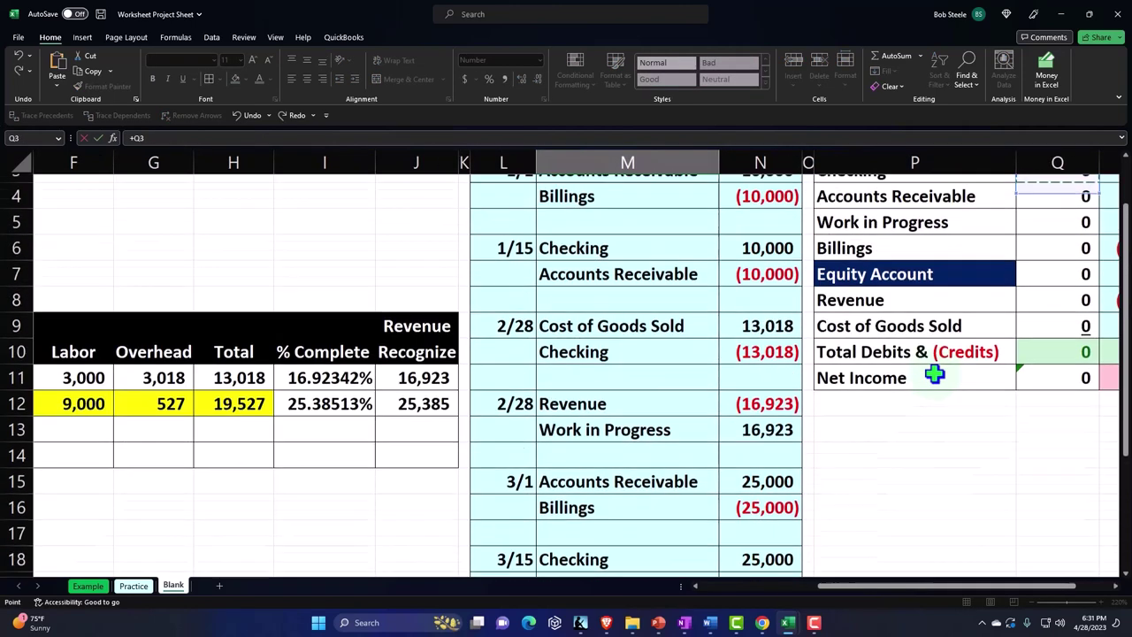
key(Up)
key(Up)
key(Down)
key(Down)
key(Down)
key(Down)
key(Left)
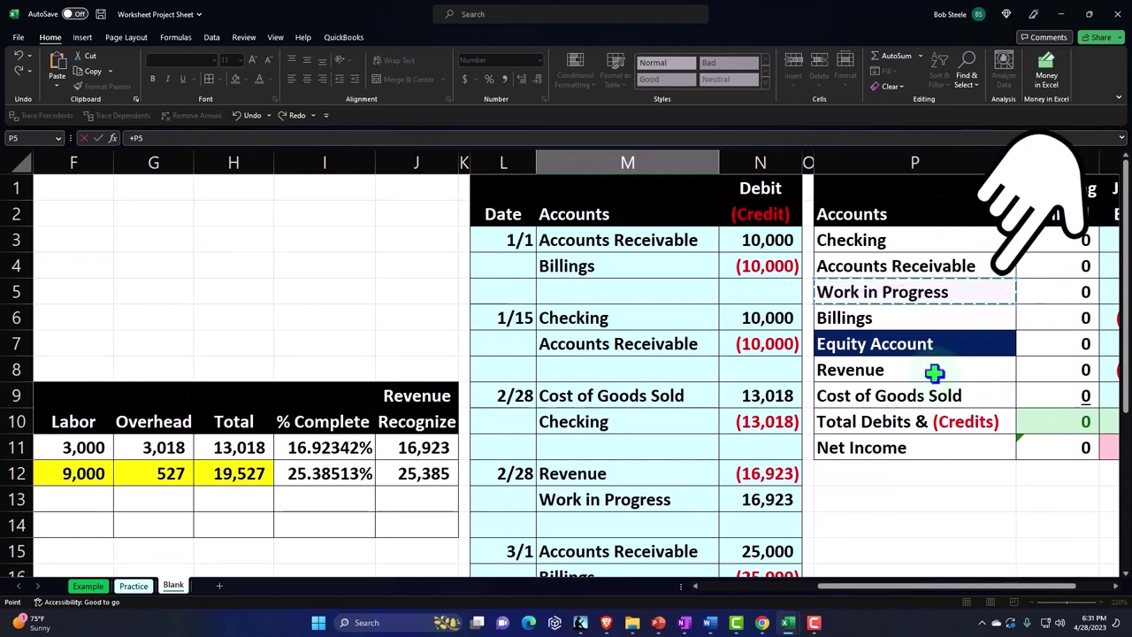
key(Return)
key(Right)
key(Up)
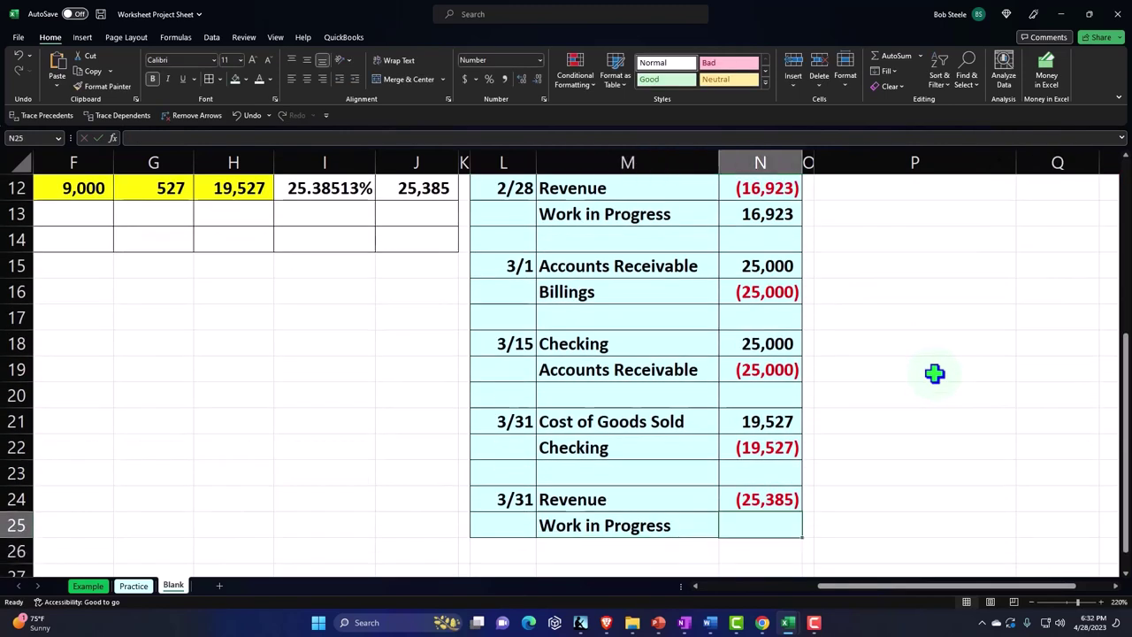
text(-N24)
key(Return)
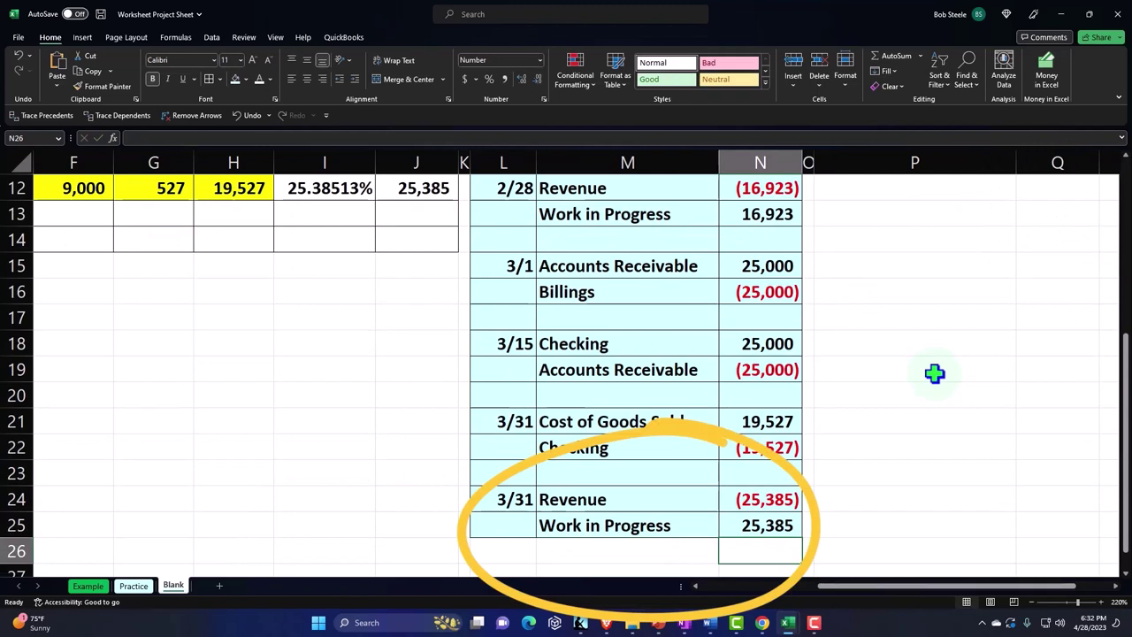
key(Right)
key(Right)
key(Right)
key(Right)
key(Right)
key(Right)
key(Right)
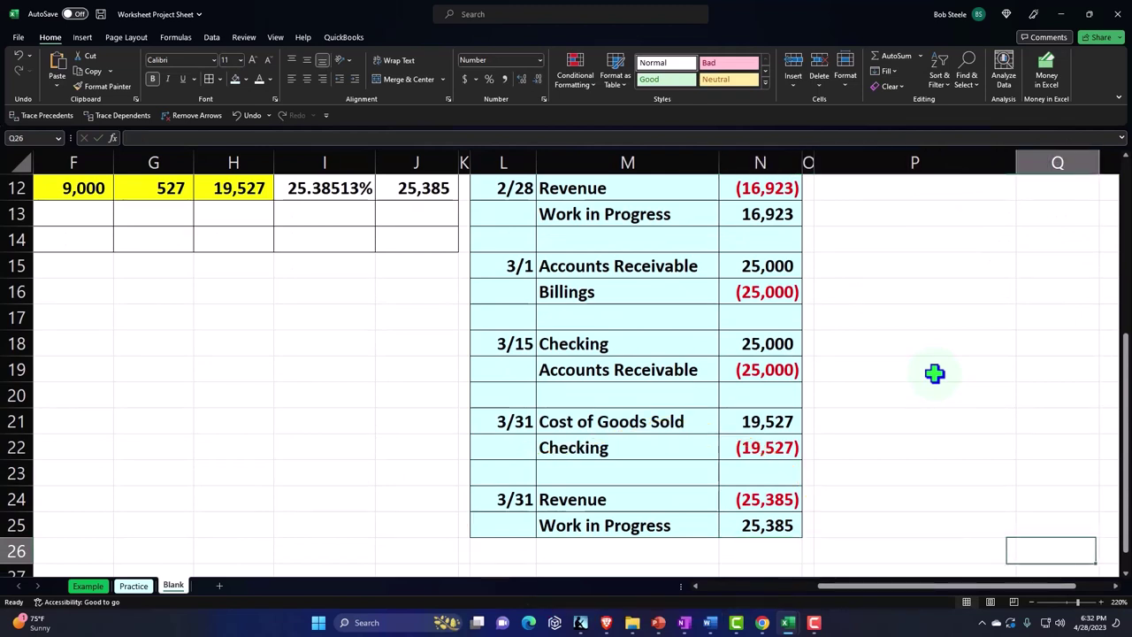
key(Left)
key(Left)
key(Left)
key(Left)
key(Left)
key(Left)
key(Left)
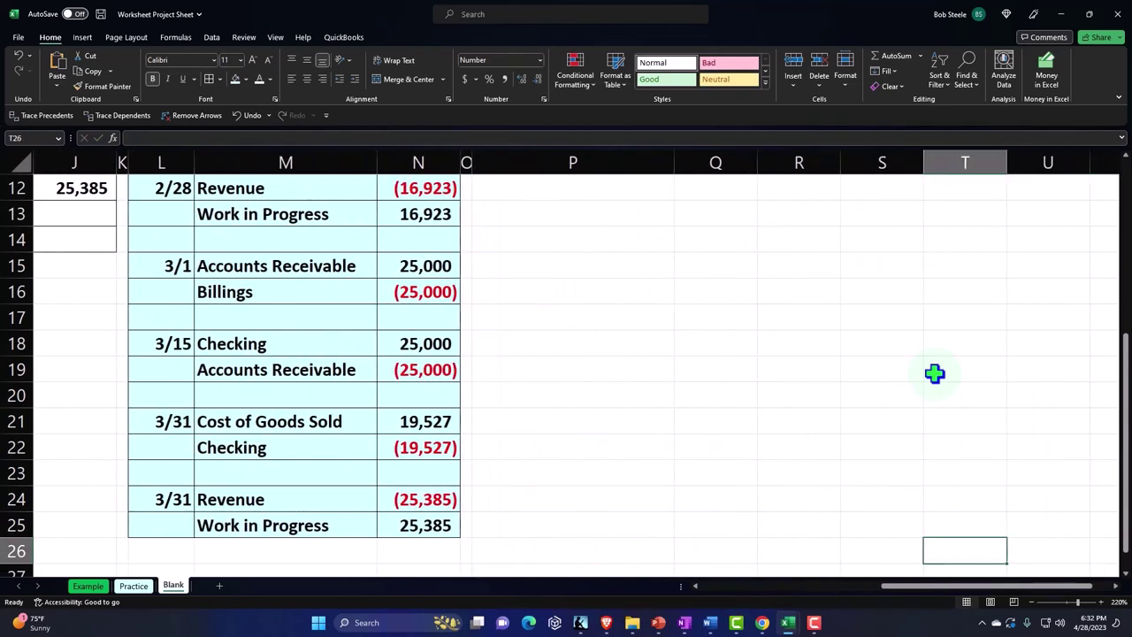
key(Up)
key(Up)
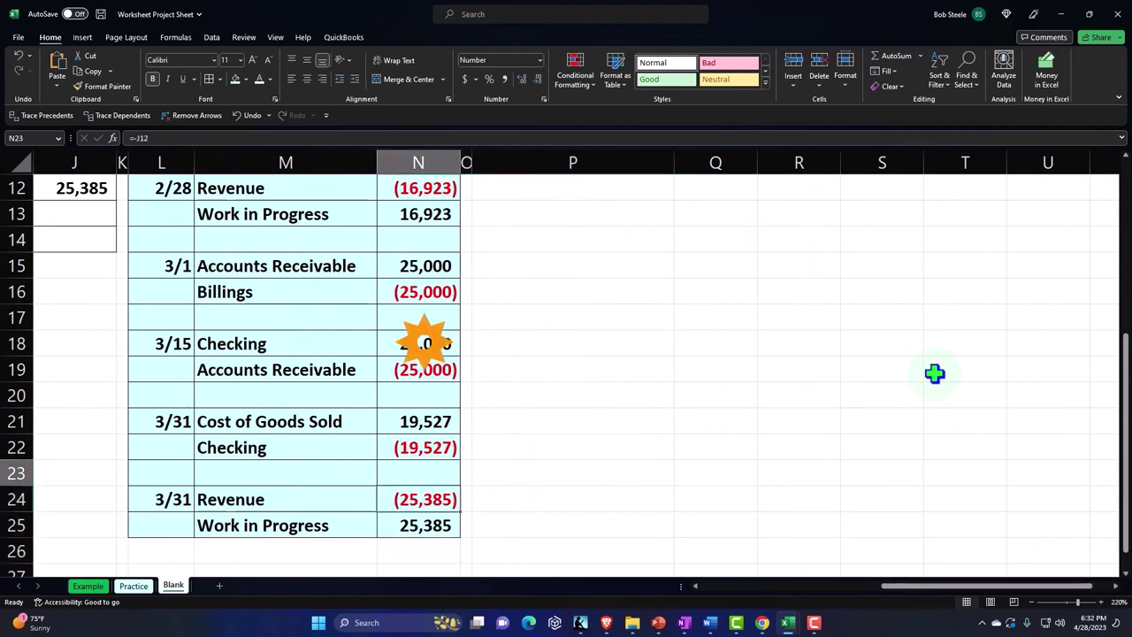
Extend the trial balance Revenue formula to =N12+N24 to include the 3/31 entry.
key(Up)
key(Up)
key(Up)
key(Up)
key(Up)
key(Up)
key(Up)
key(Up)
key(Up)
key(Up)
key(Up)
key(Up)
key(Up)
key(Up)
key(Up)
key(Up)
key(Up)
key(Up)
key(Up)
key(Up)
key(Right)
key(Right)
key(Right)
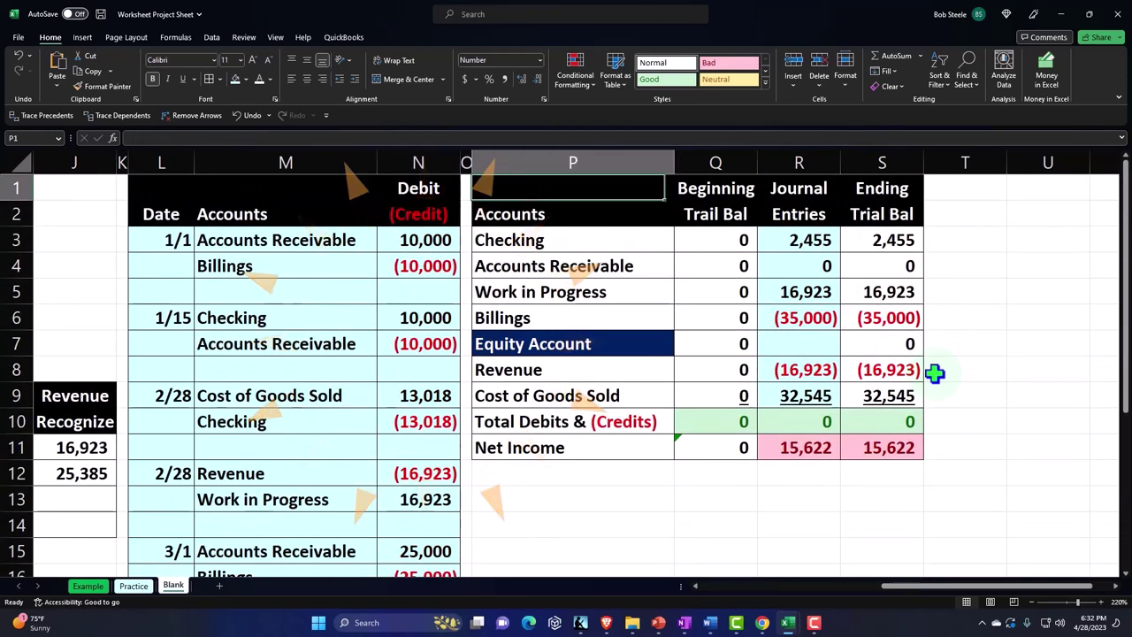
key(Down)
key(Down)
key(Down)
key(Down)
key(Down)
key(Down)
key(Down)
key(Right)
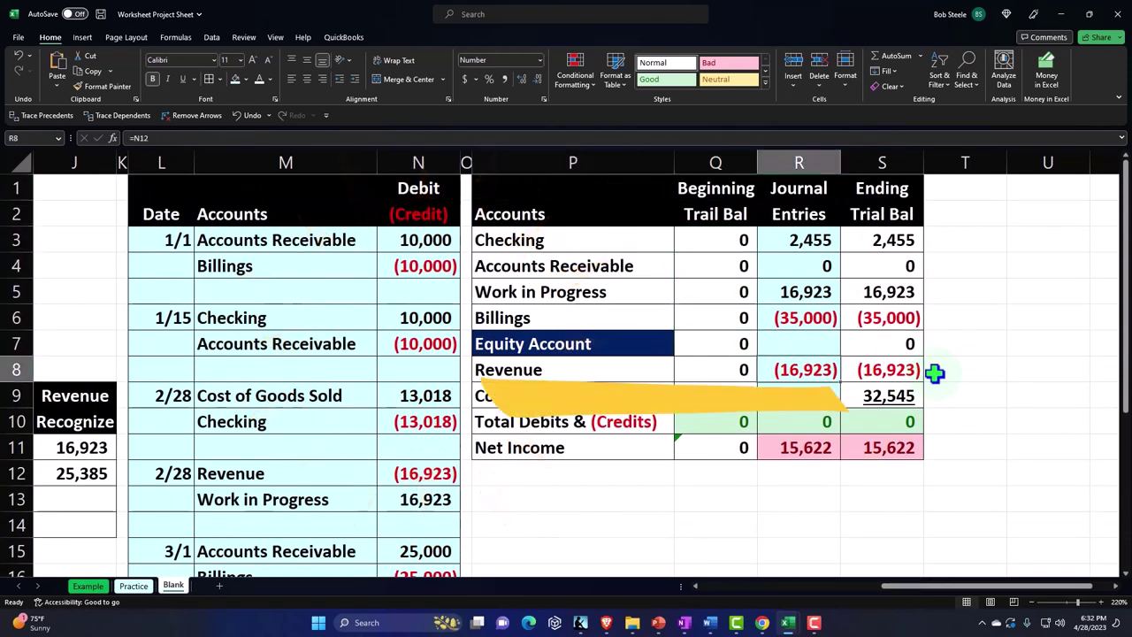
text(=N12+)
key(Down)
key(Down)
key(Down)
key(Down)
key(Down)
key(Down)
key(Down)
key(Down)
key(Down)
key(Down)
key(Down)
key(Down)
key(Down)
key(Down)
key(Down)
key(Down)
key(Down)
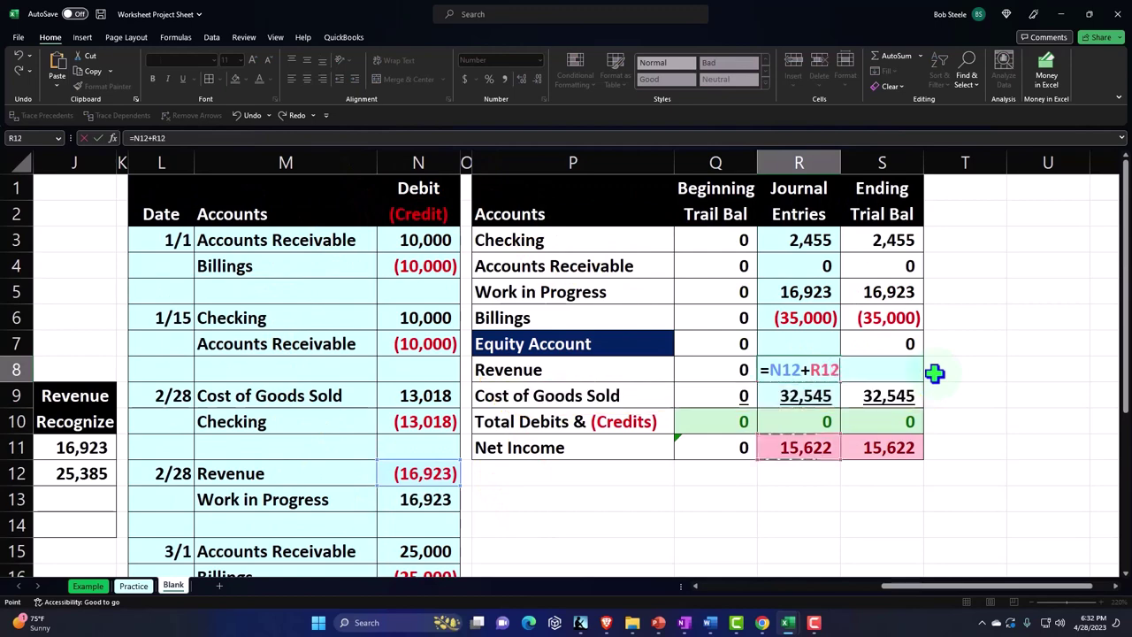
key(Left)
key(Left)
key(Left)
key(Left)
key(Up)
key(Up)
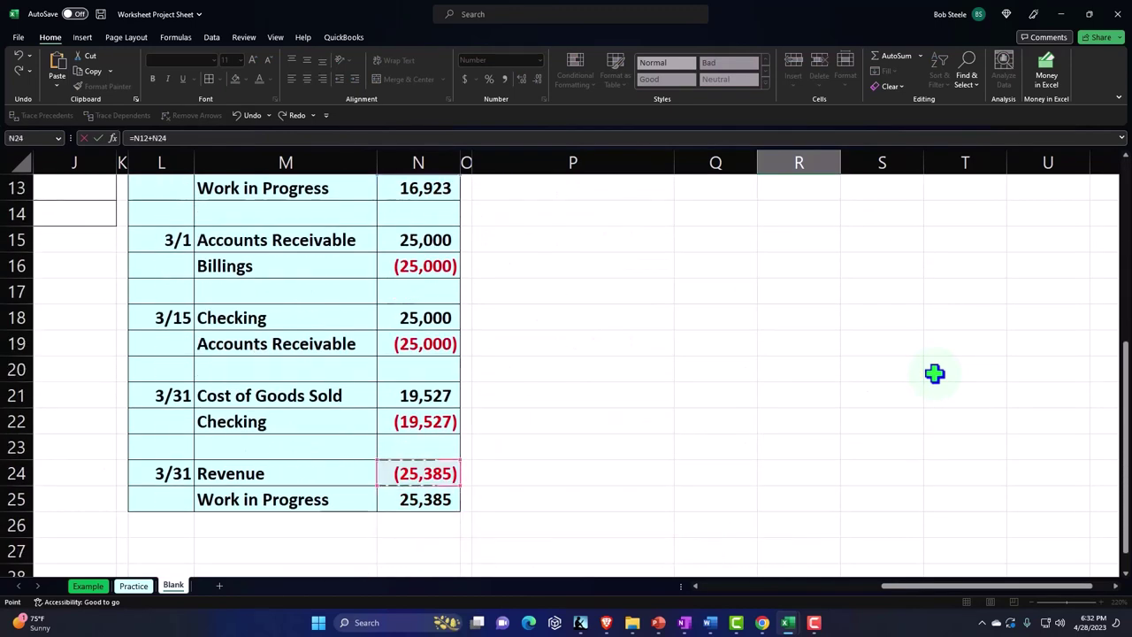
key(Return)
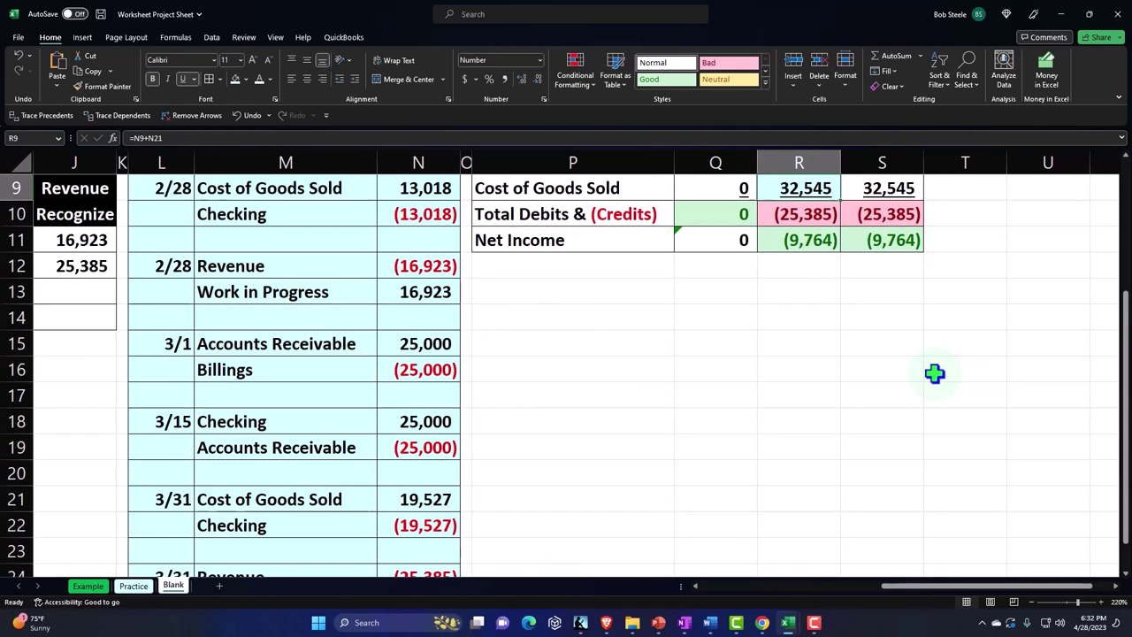
Add the 3/31 line to the Work in Progress formula and confirm totals balance at 0.
key(Up)
key(Up)
key(Up)
key(Up)
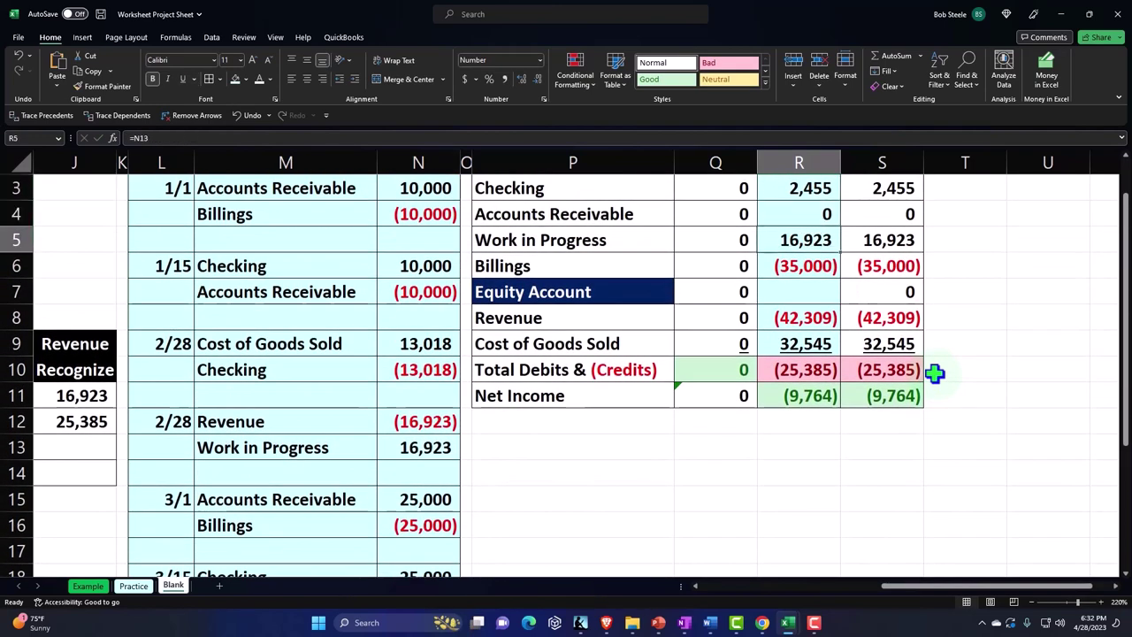
key(F2)
text(+)
key(Down)
key(Down)
key(Down)
key(Down)
key(Down)
key(Down)
key(Down)
key(Down)
key(Down)
key(Down)
key(Down)
key(Down)
key(Down)
key(Down)
key(Down)
key(Down)
key(Down)
key(Down)
key(Down)
key(Down)
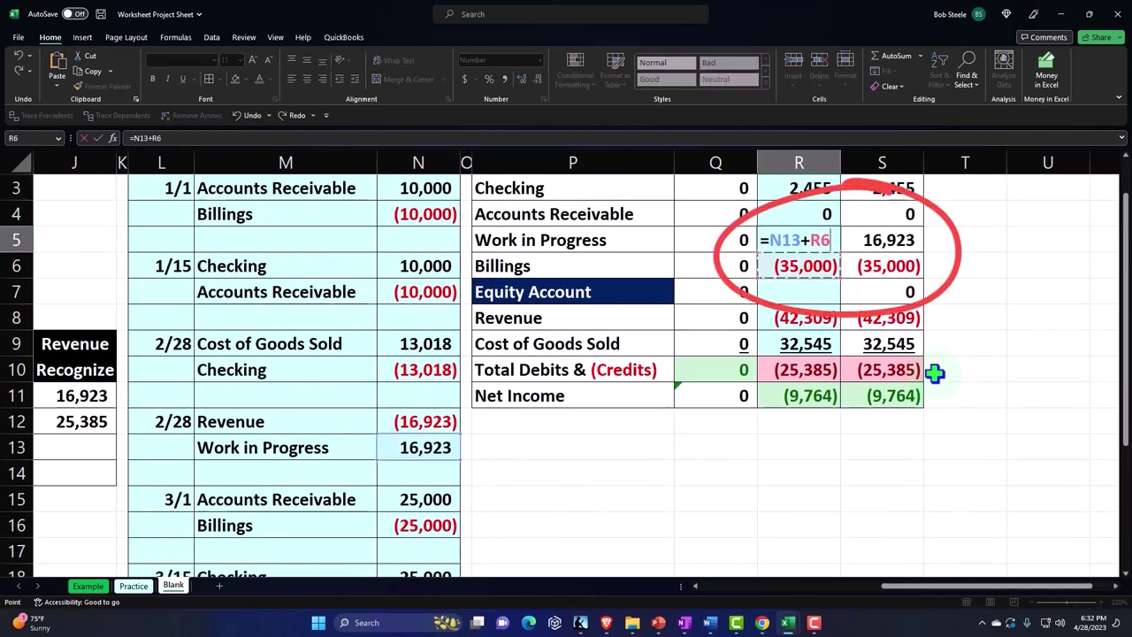
key(Left)
key(Left)
key(Left)
key(Left)
key(Up)
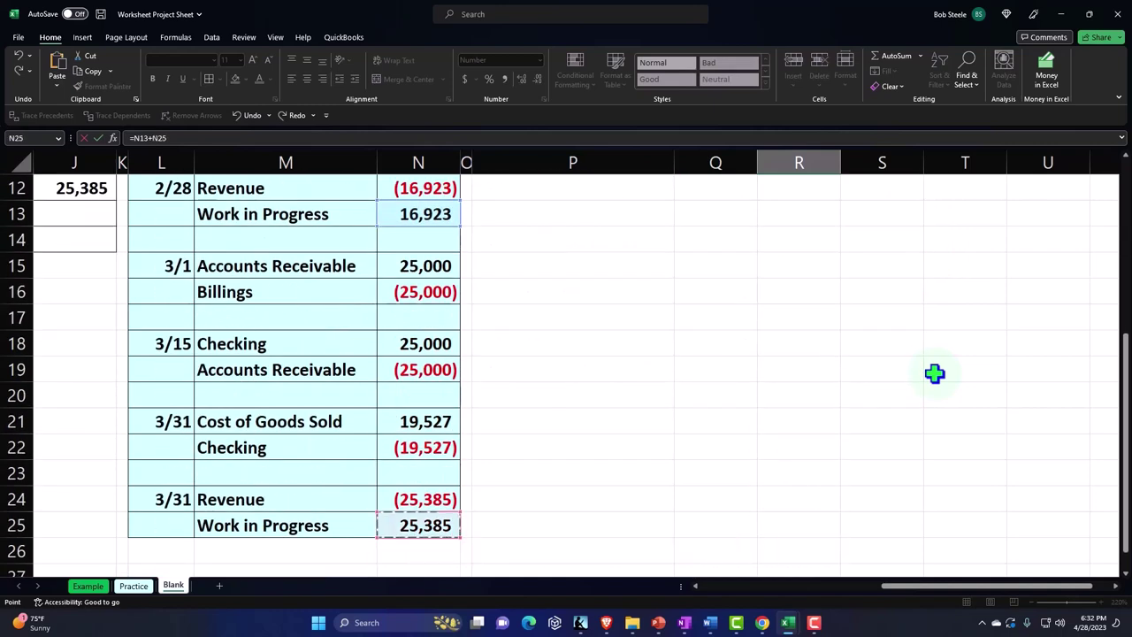
key(Up)
key(Up)
key(Up)
key(Up)
key(Up)
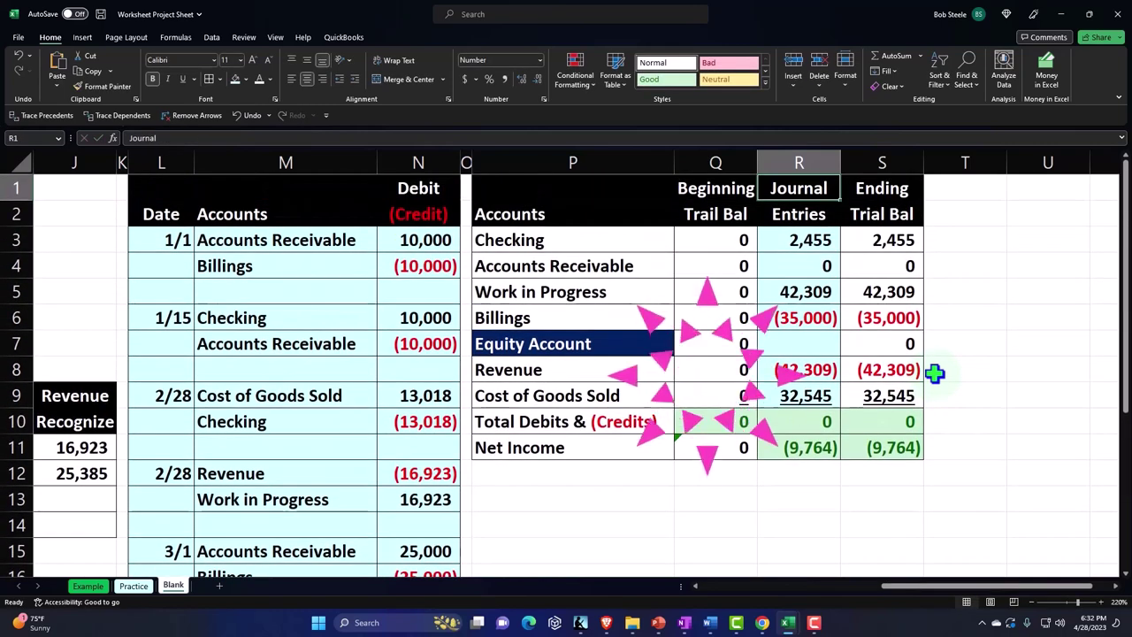
click(885, 422)
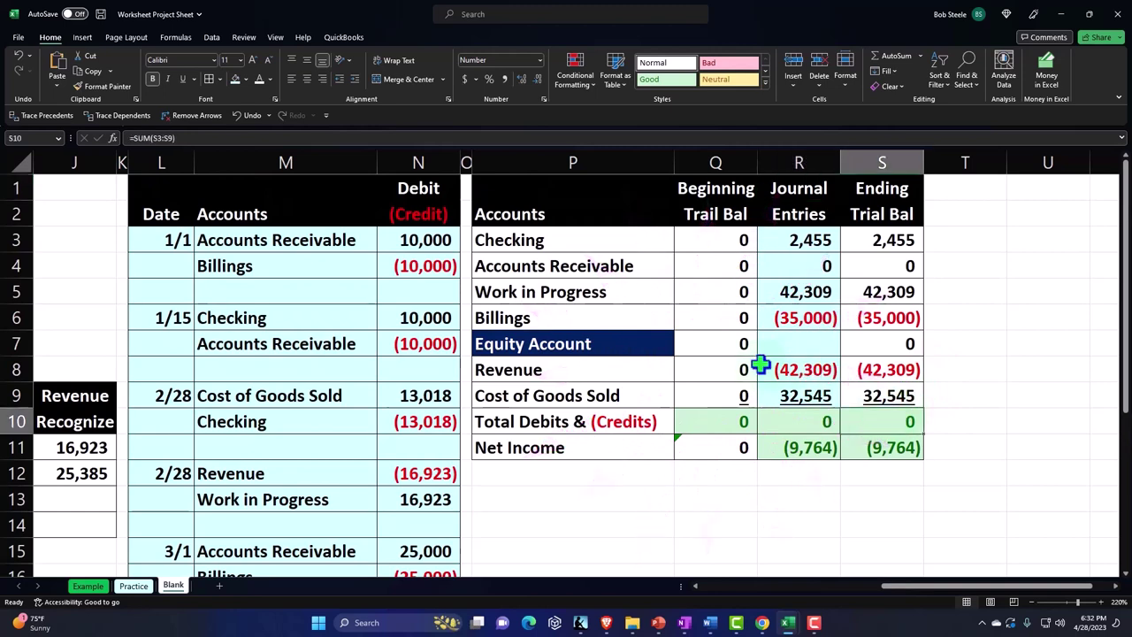
scroll(372, 369, down, 5)
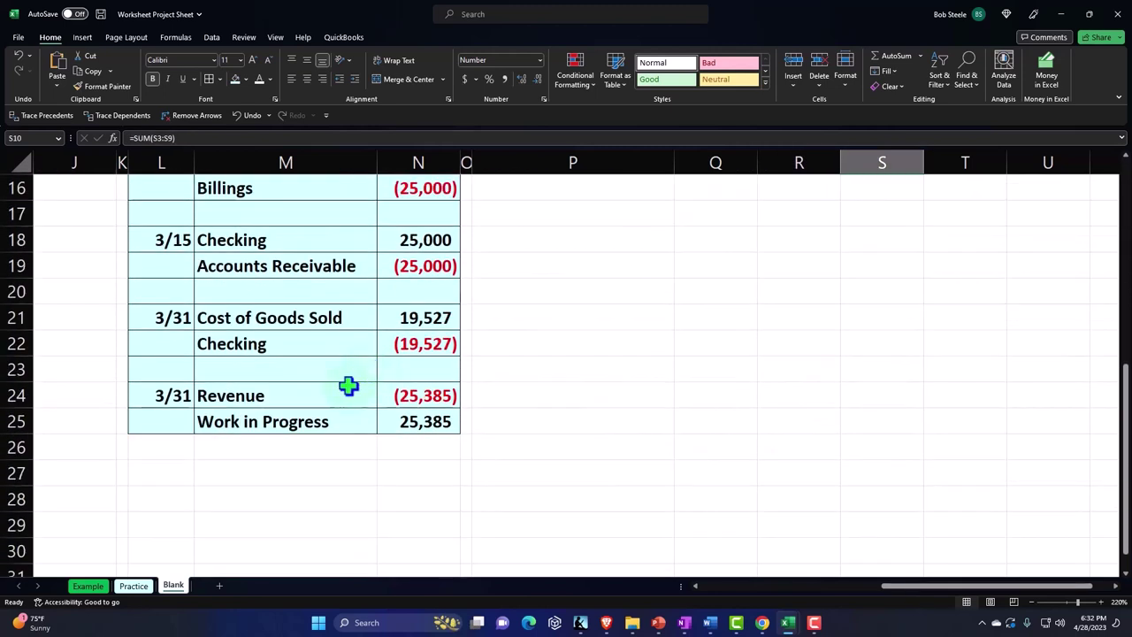
Review the 3/31 Revenue entry in M24, then switch to QuickBooks invoice #1063.
click(290, 398)
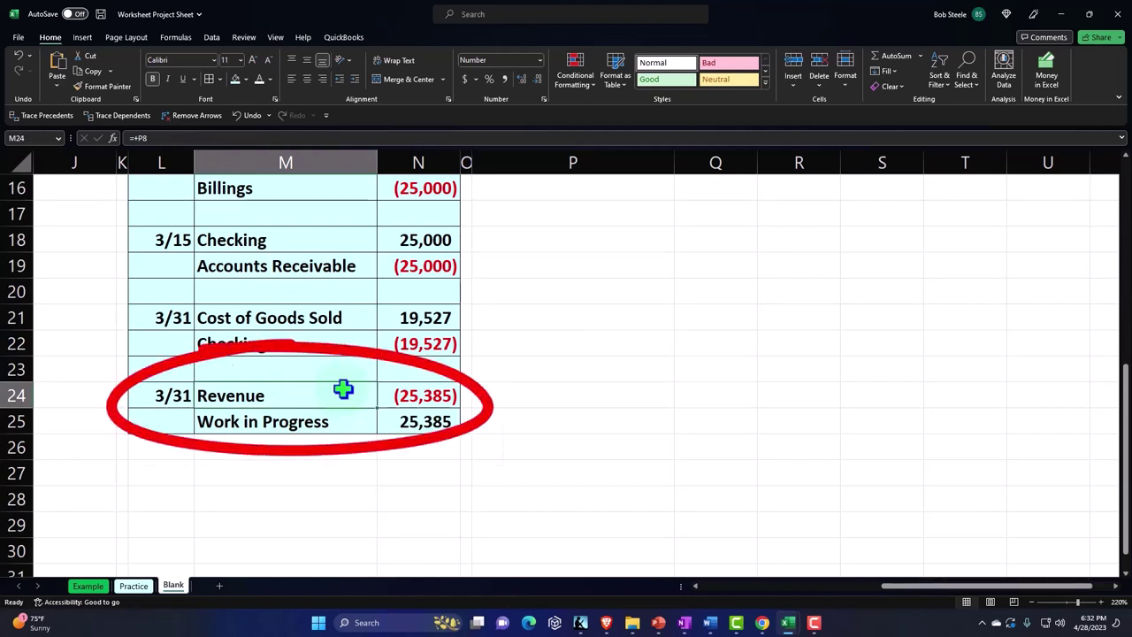
click(761, 619)
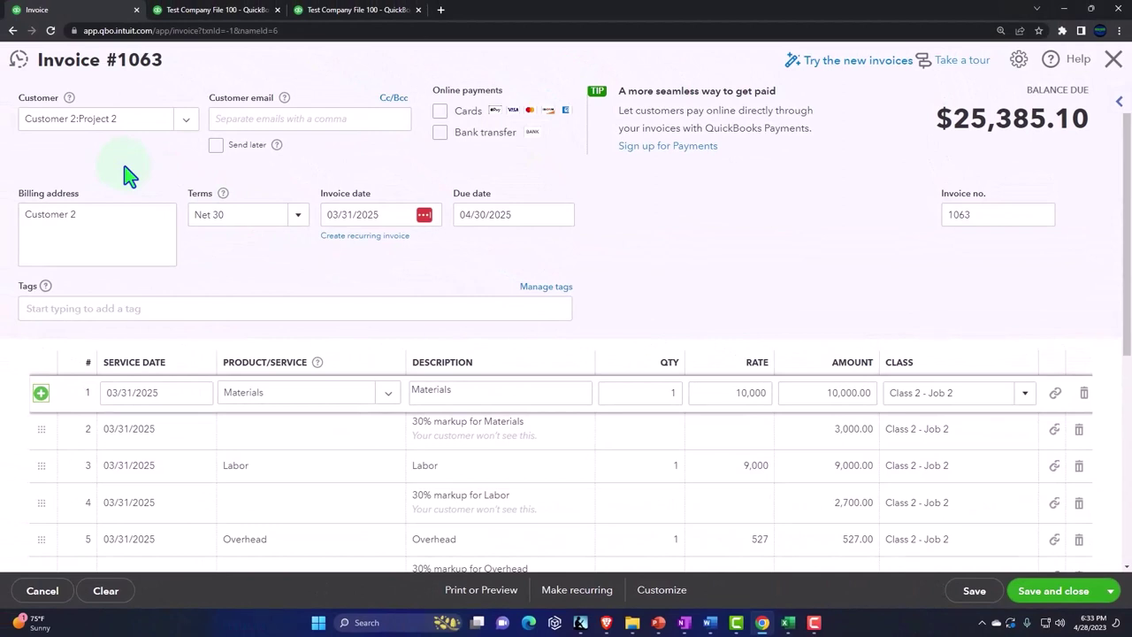
Add a seventh invoice line for Work in Progress at -25,385.10, zeroing the balance due.
scroll(205, 212, down, 3)
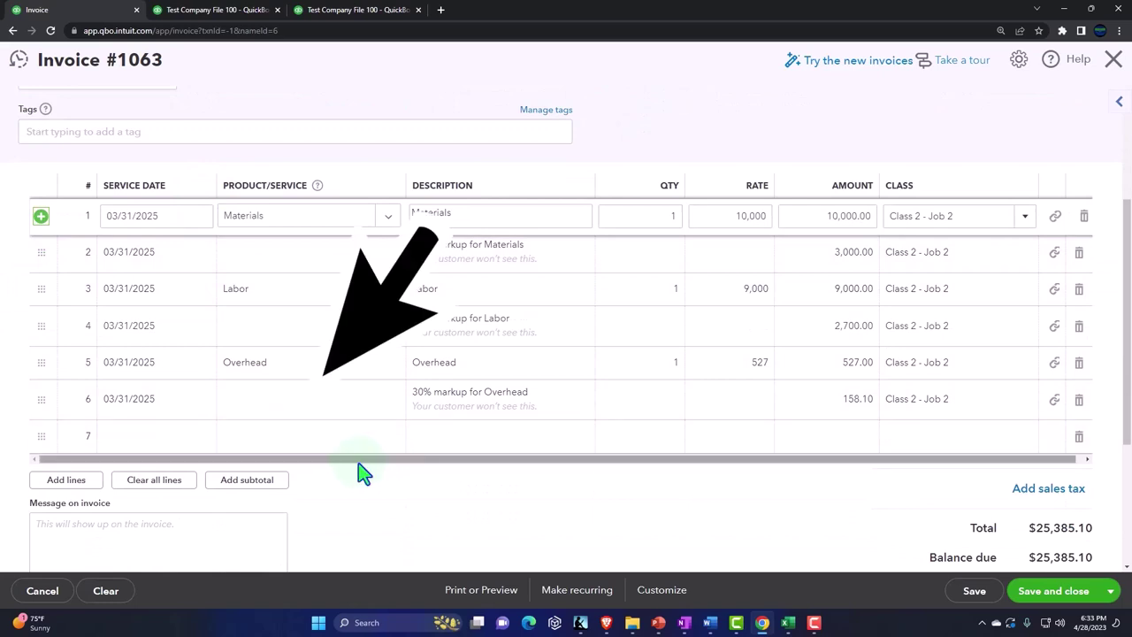
click(258, 448)
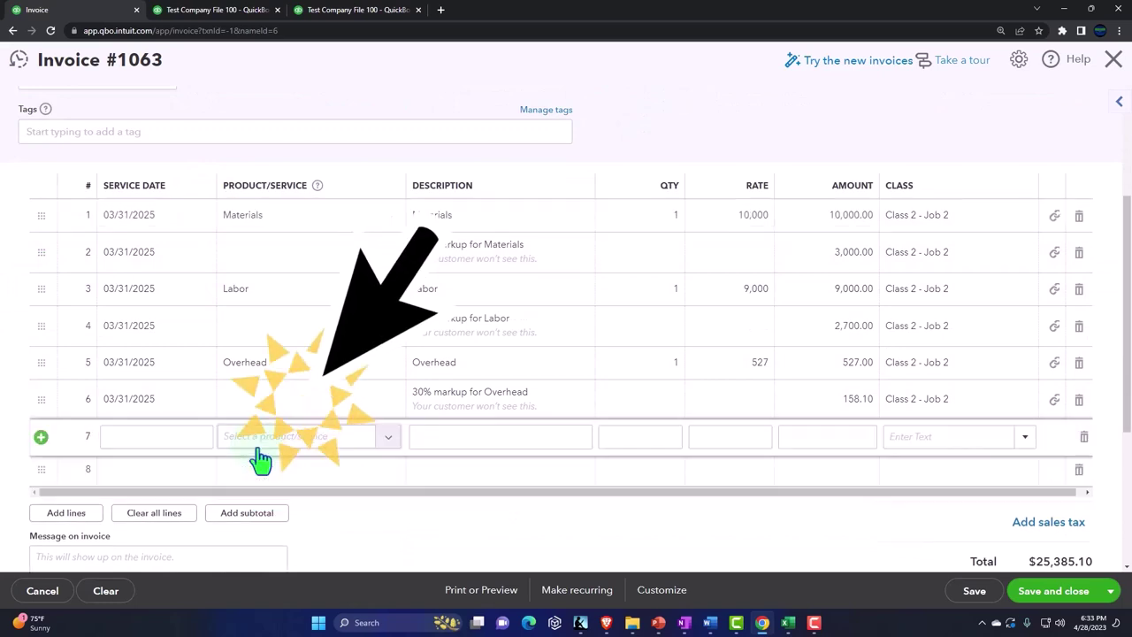
click(317, 448)
scroll(334, 363, down, 2)
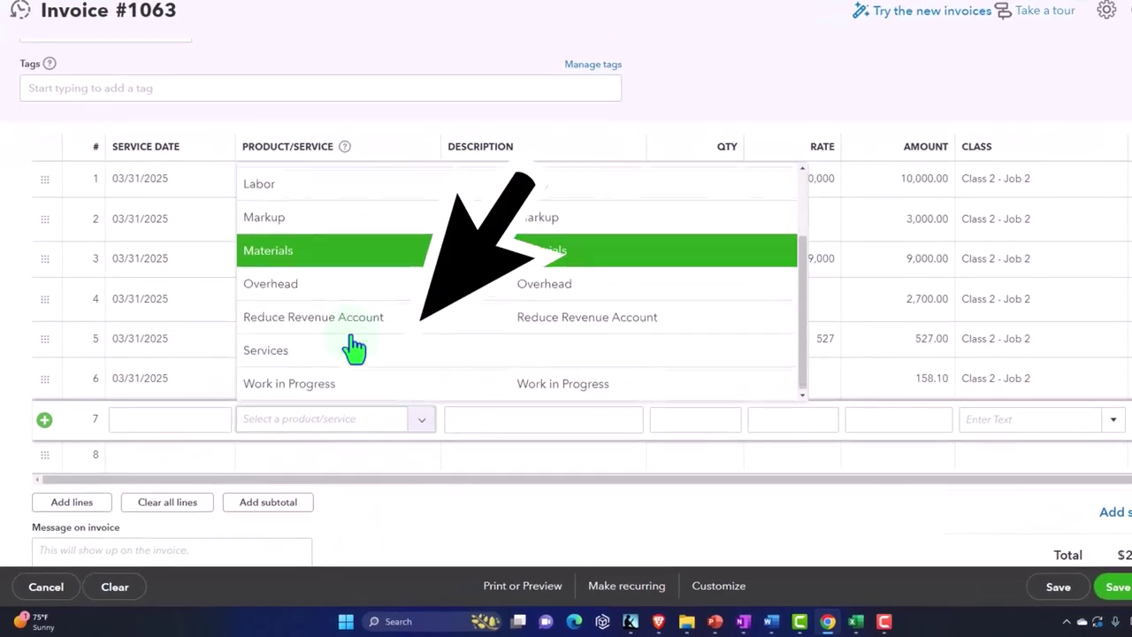
click(323, 386)
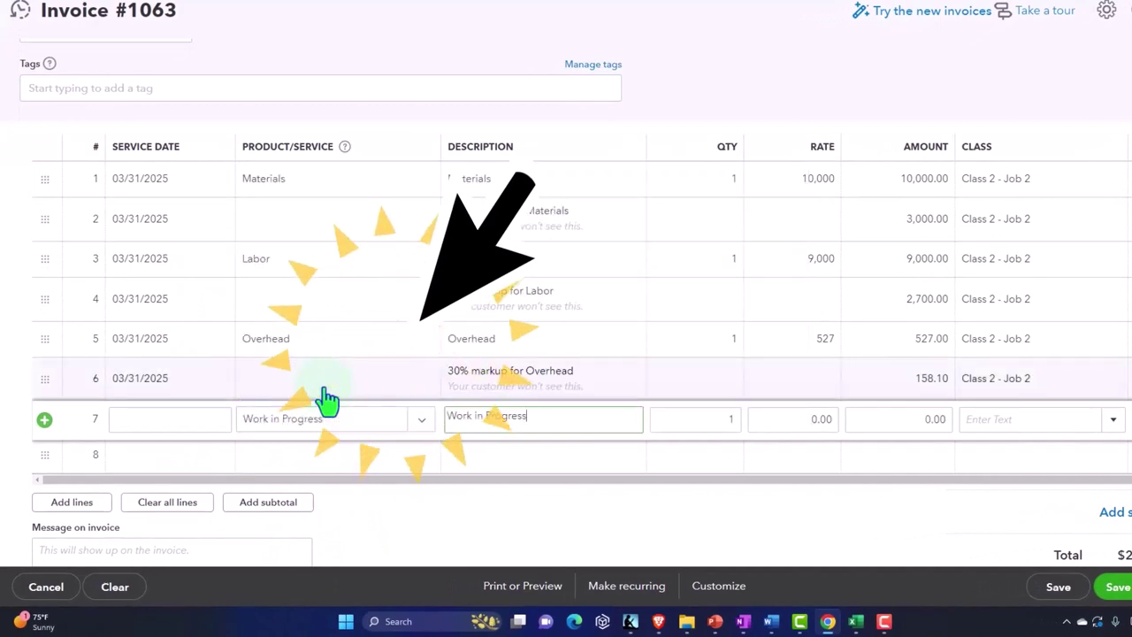
key(Tab)
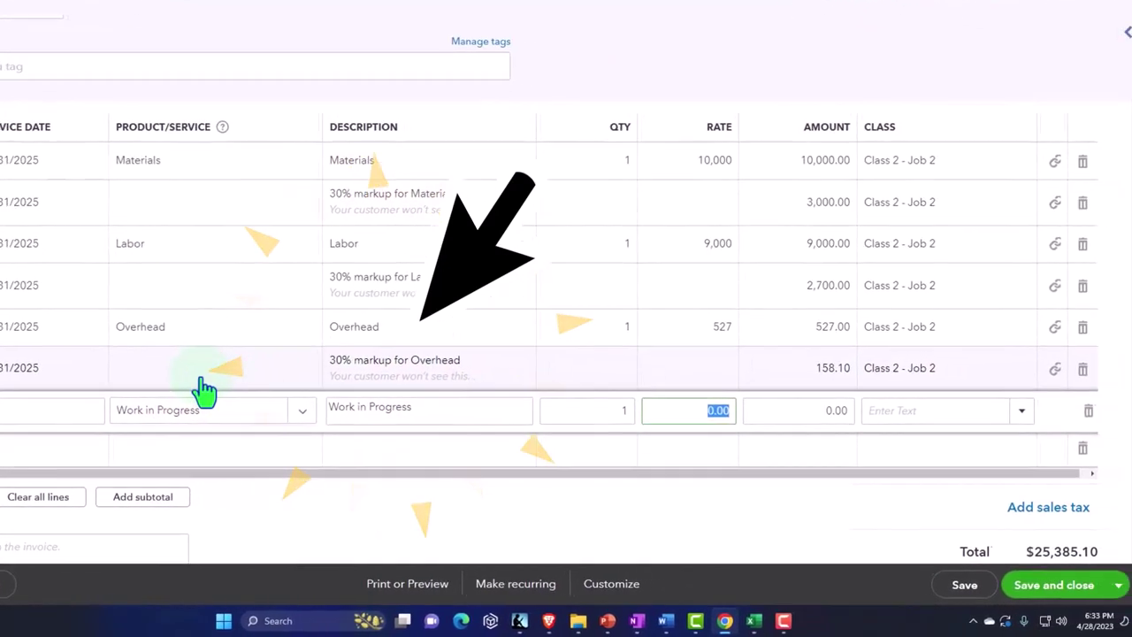
key(Tab)
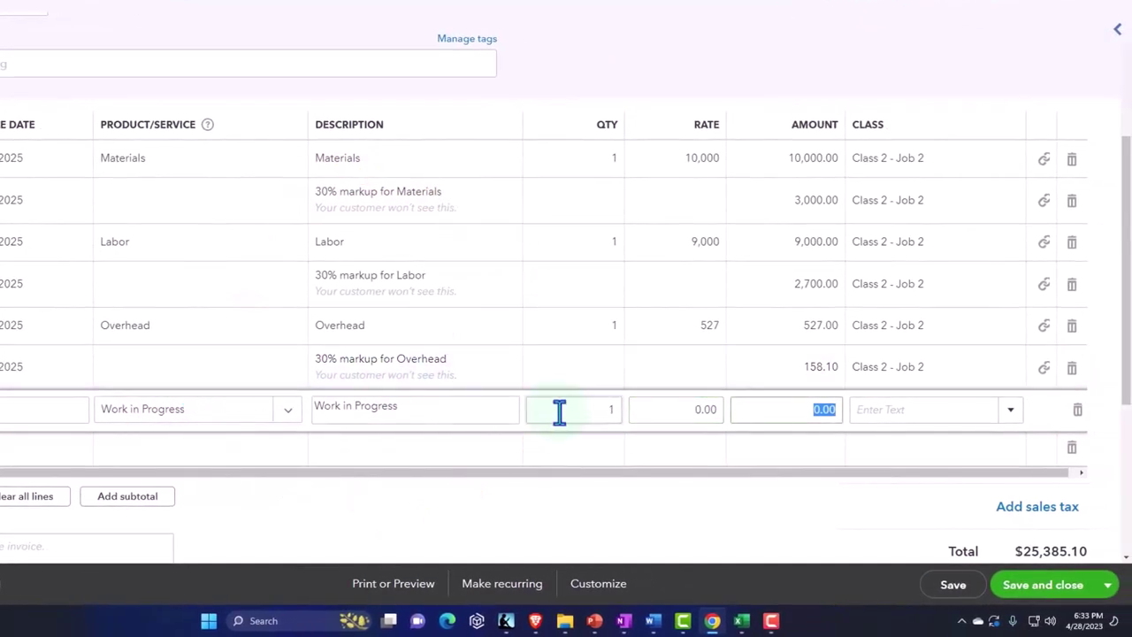
scroll(610, 478, down, 1)
text(-25385)
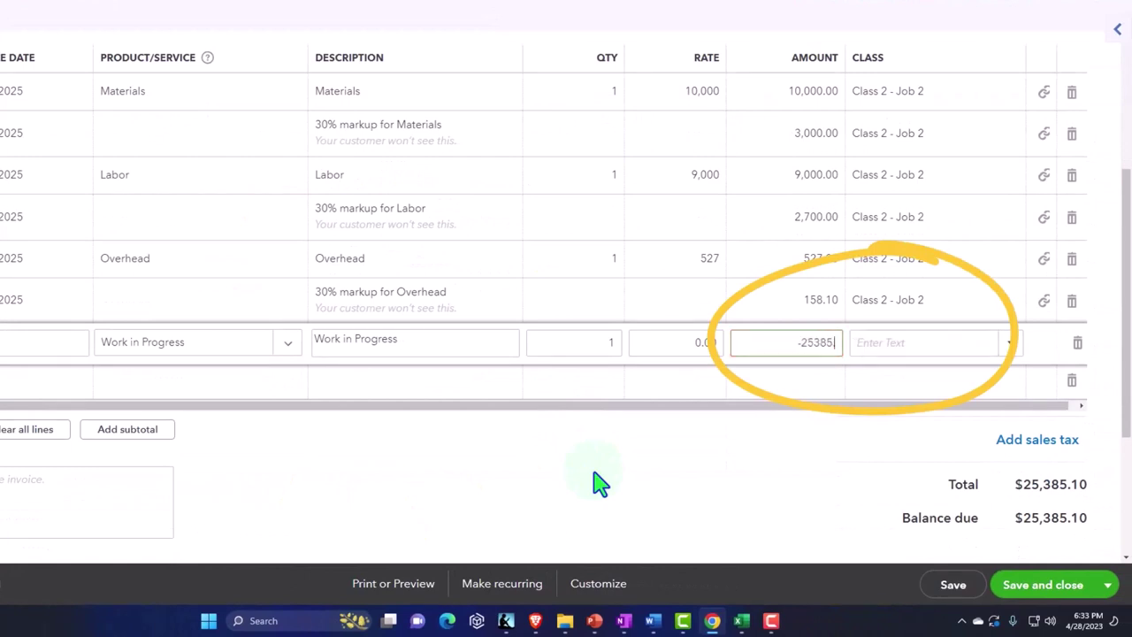
key(Tab)
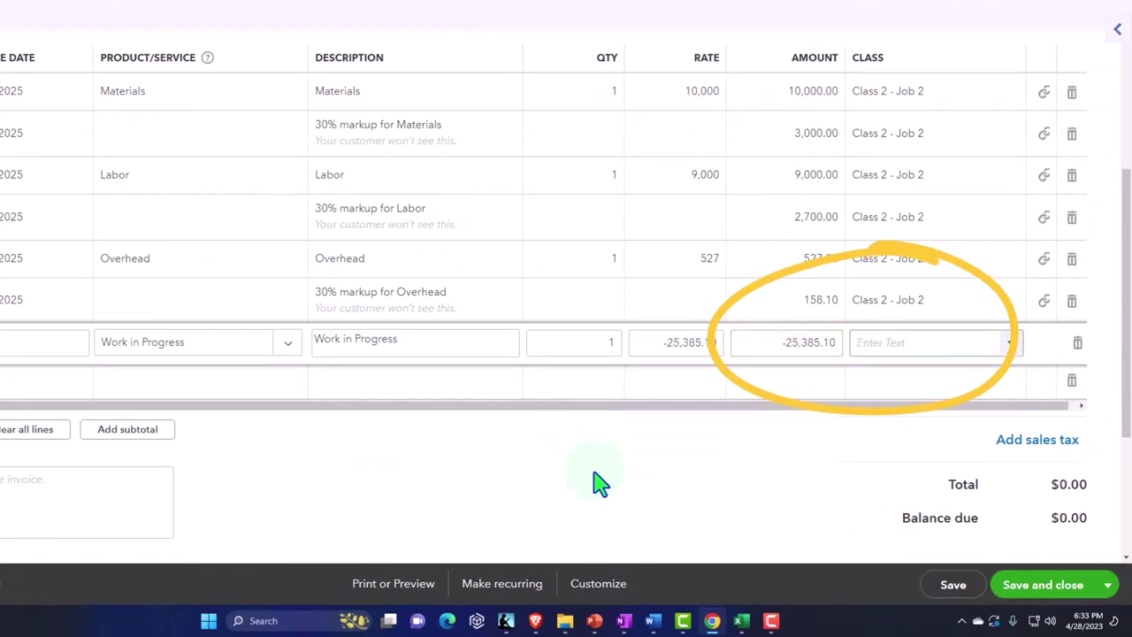
click(1010, 345)
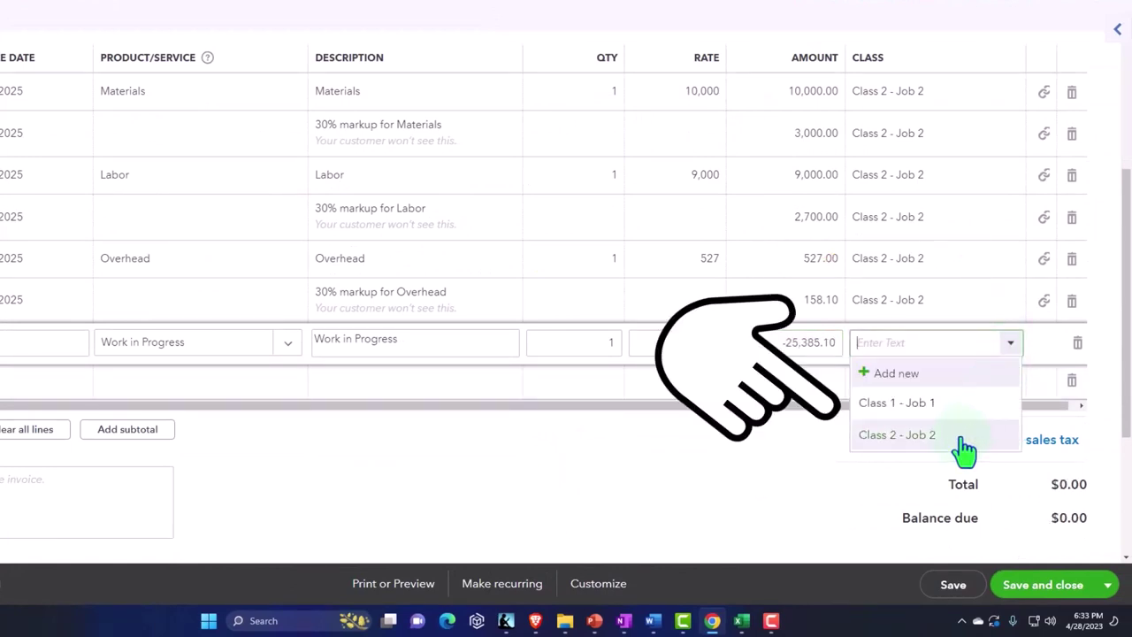